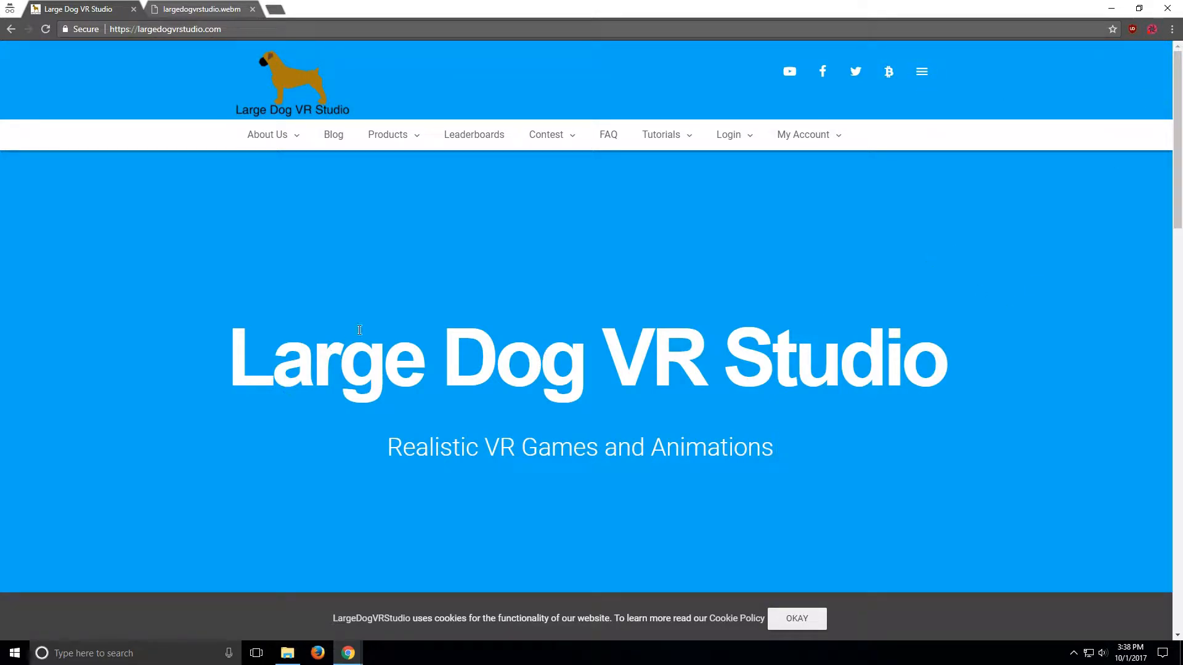
Step: Play and scrub through the largedogvrstudio.webm recording in the browser tab to review its content
click(169, 7)
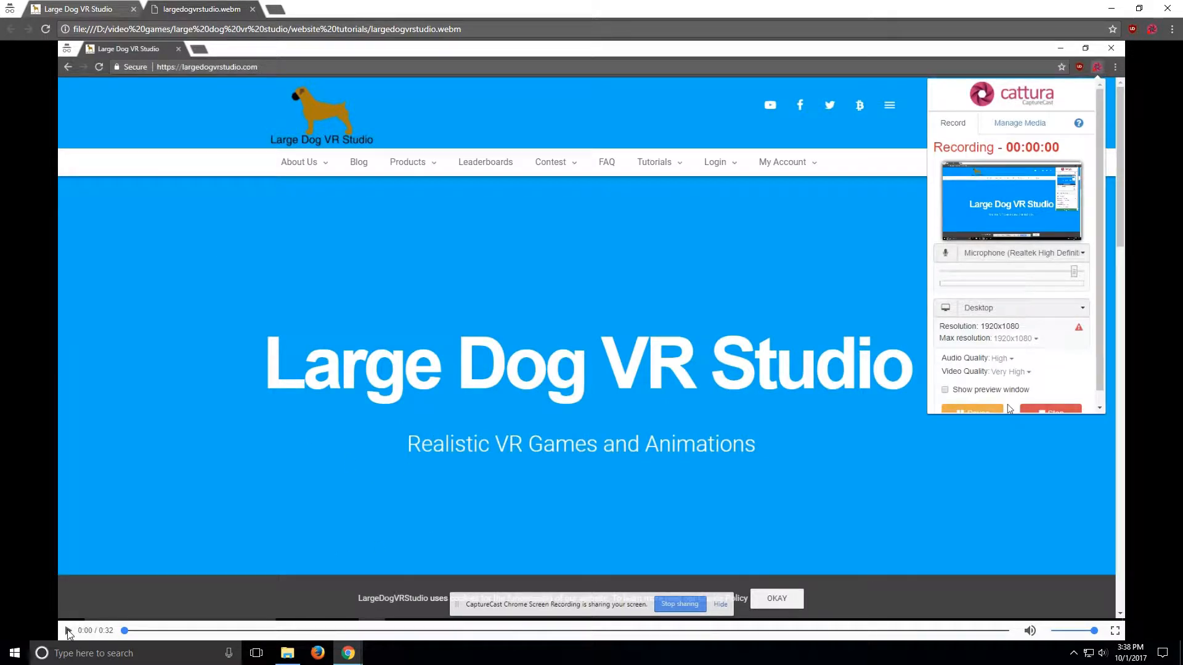
click(67, 631)
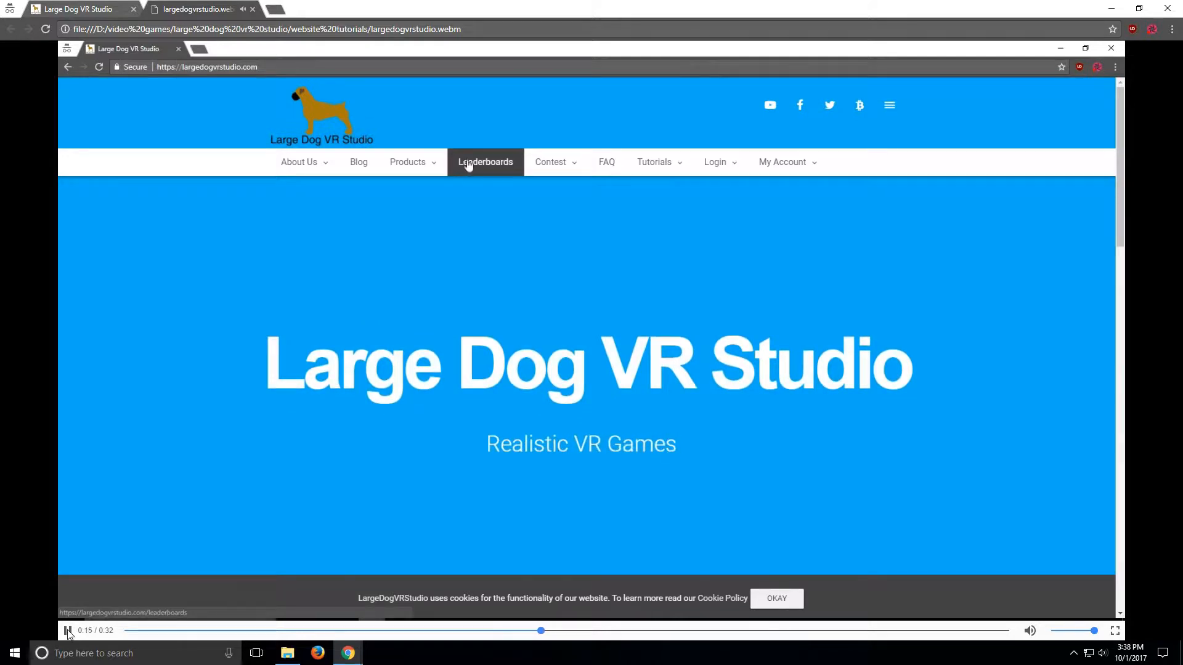
click(67, 631)
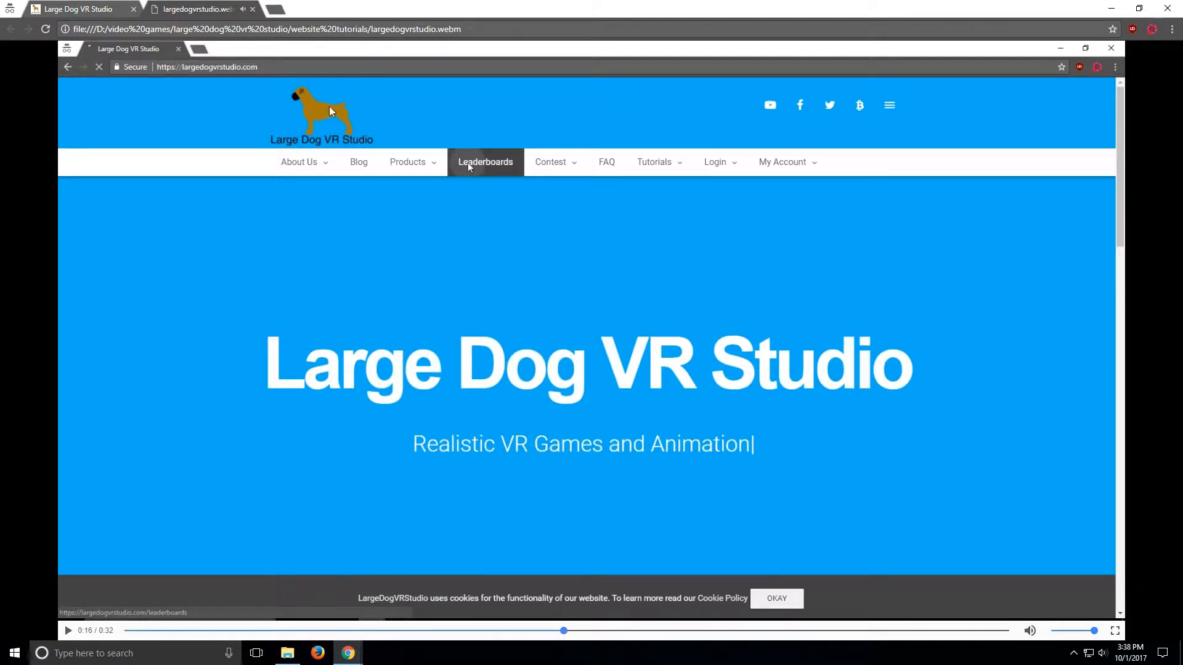
click(69, 630)
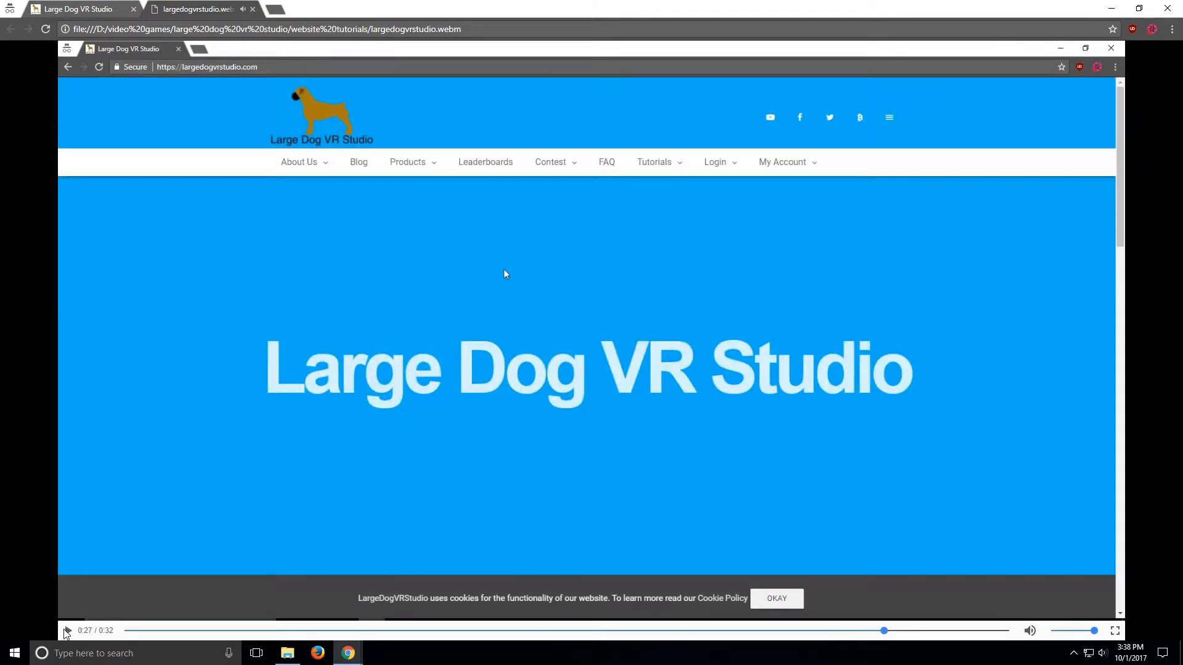
click(67, 631)
drag(884, 631, 381, 629)
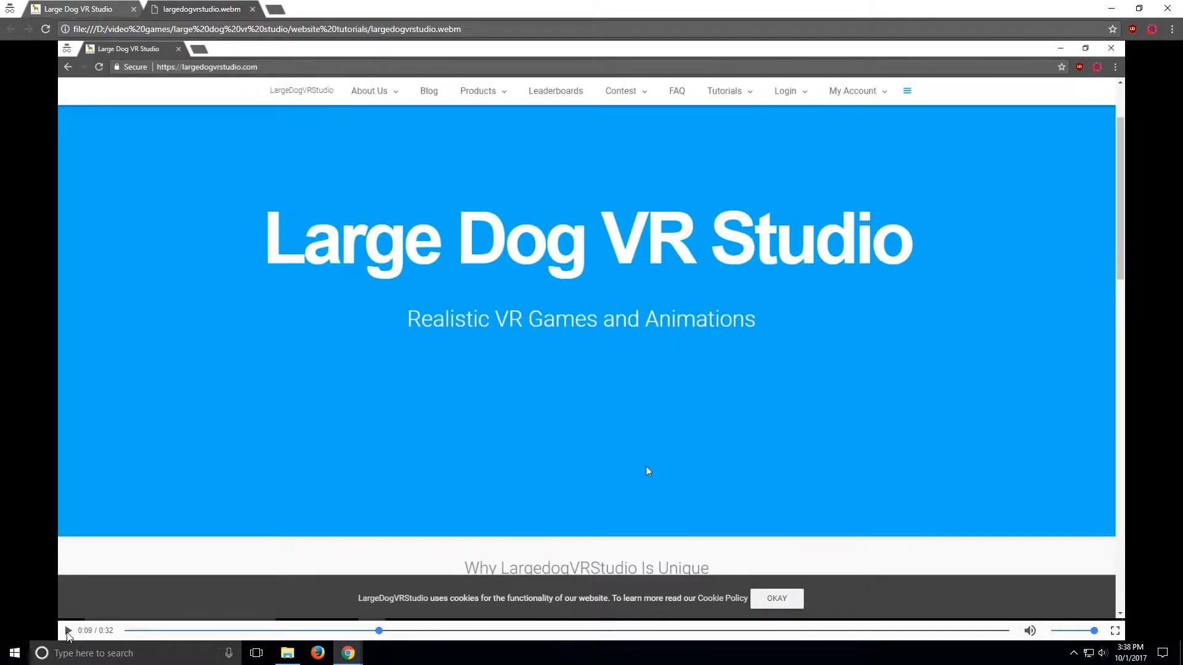
click(67, 630)
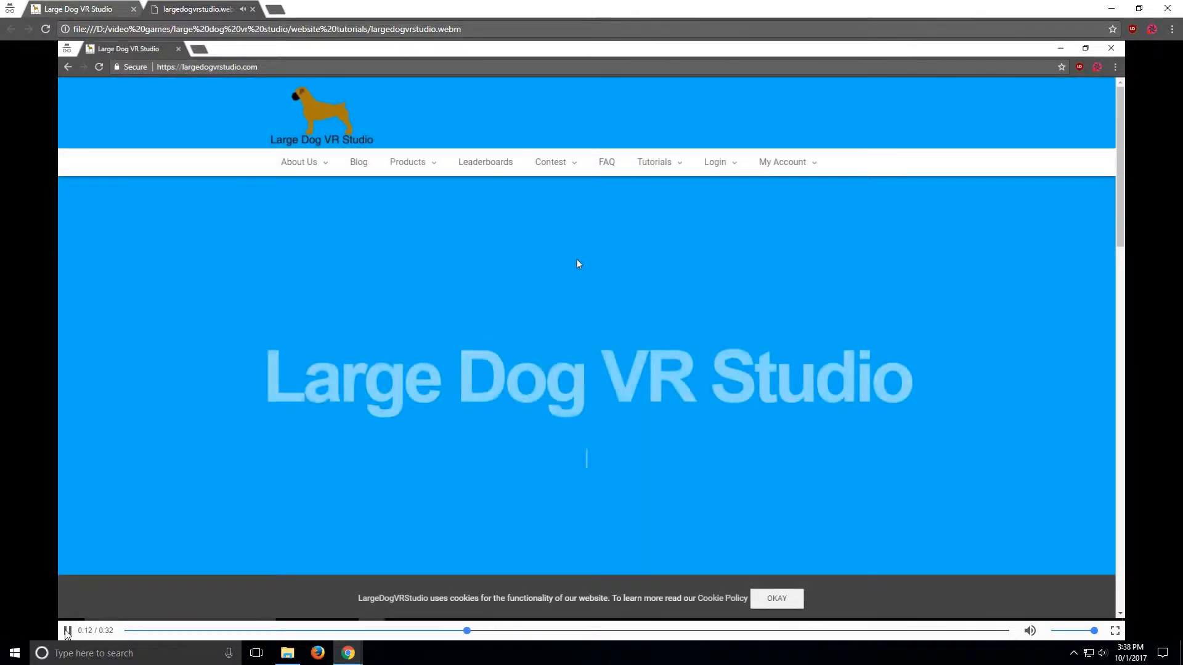
click(68, 631)
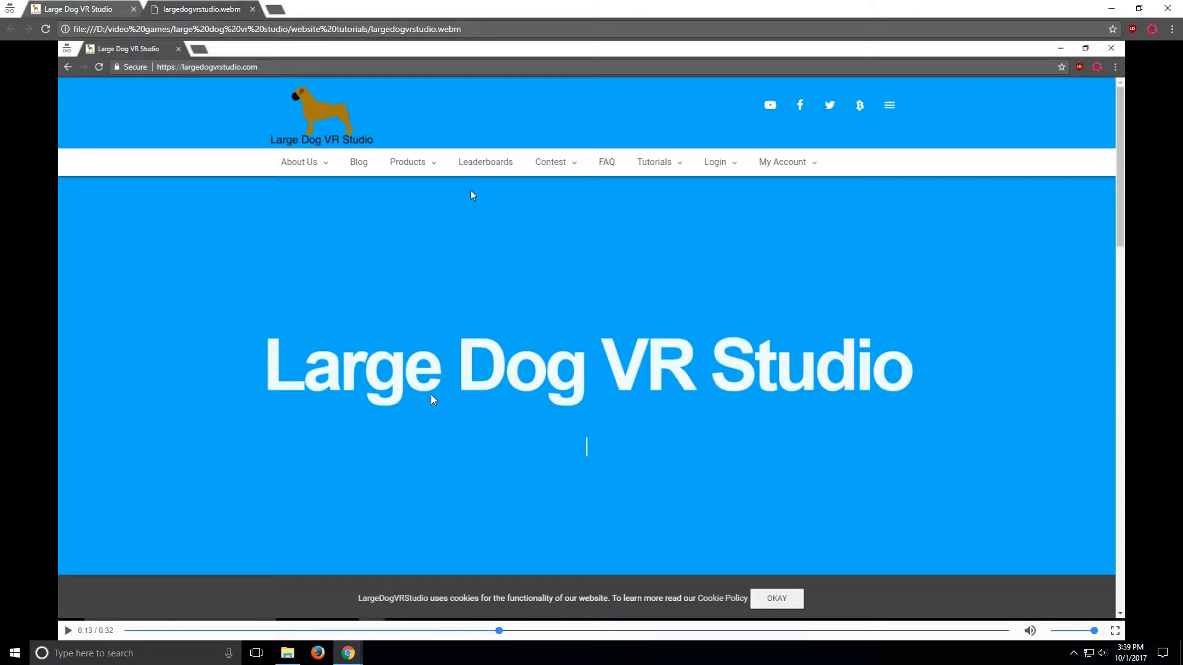
Step: Launch Blender from the Start search, close the splash screen, and switch to the Video Editing layout
key(super)
text(bl)
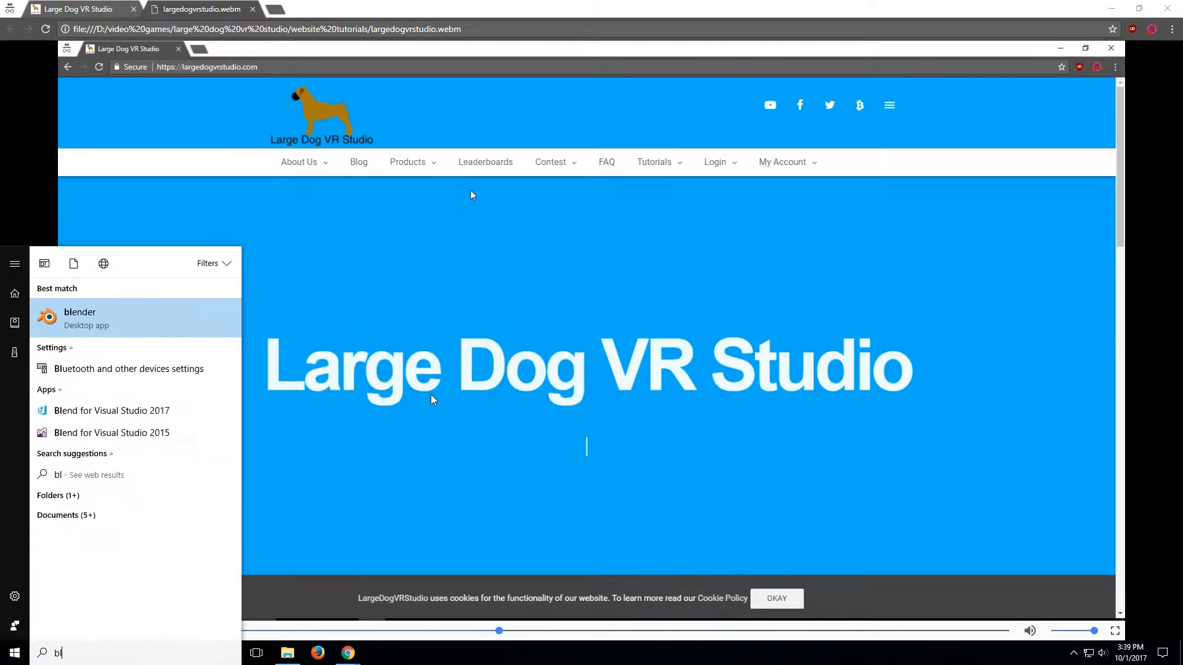
click(140, 328)
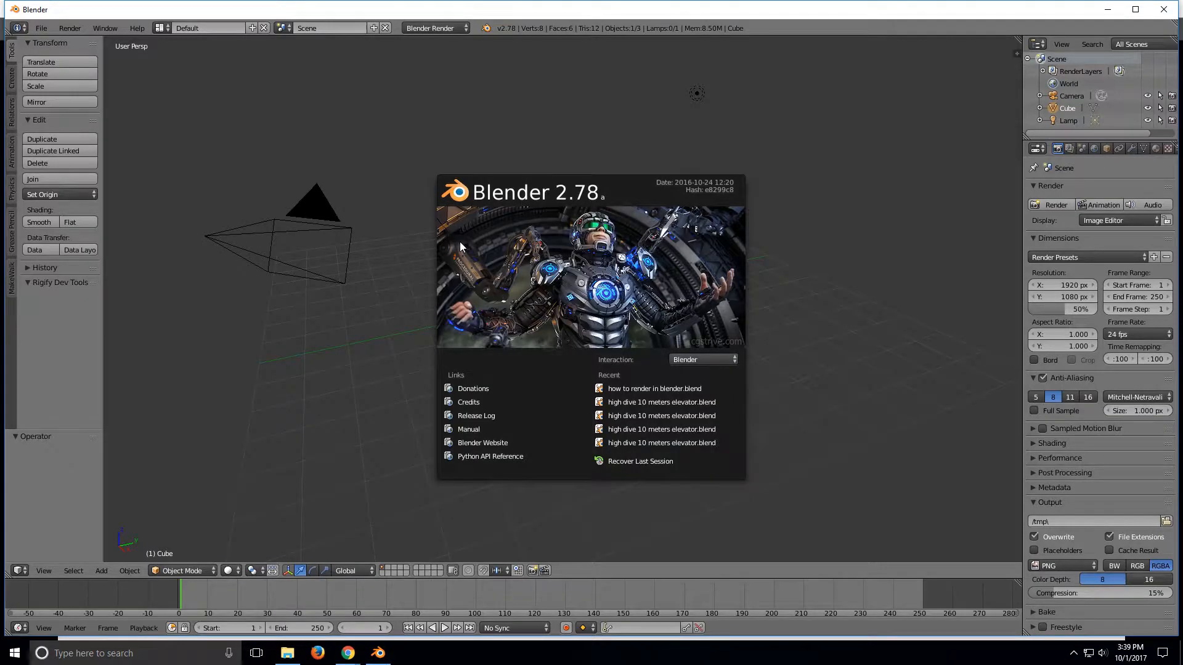
click(399, 225)
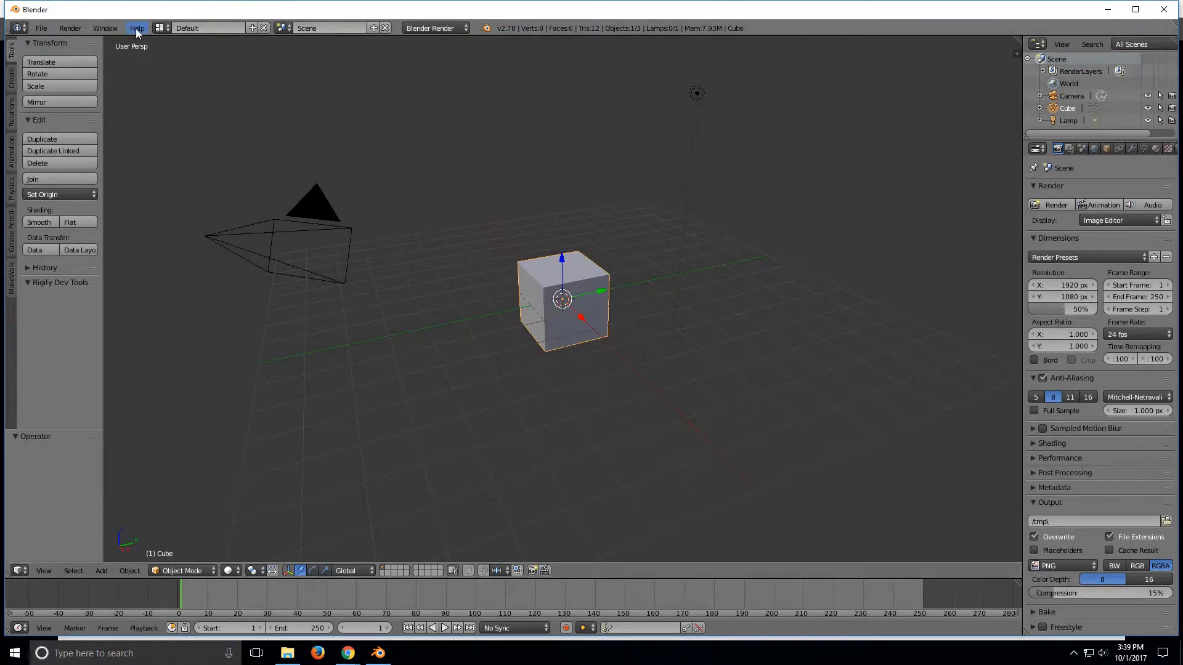
click(168, 27)
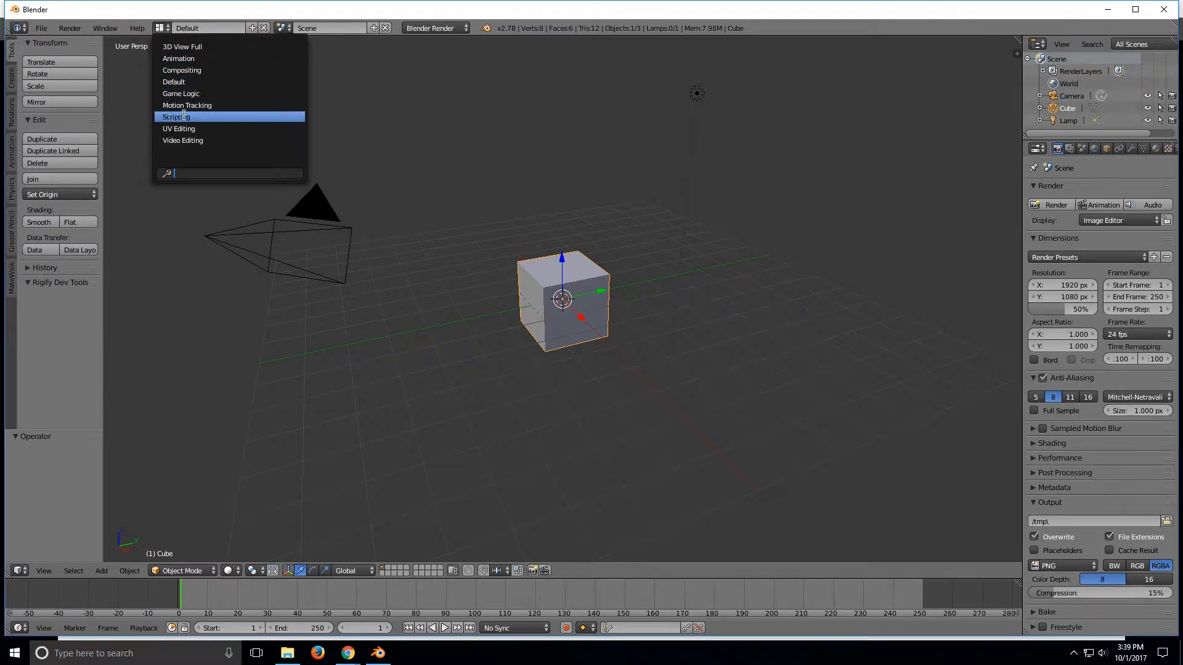
click(186, 140)
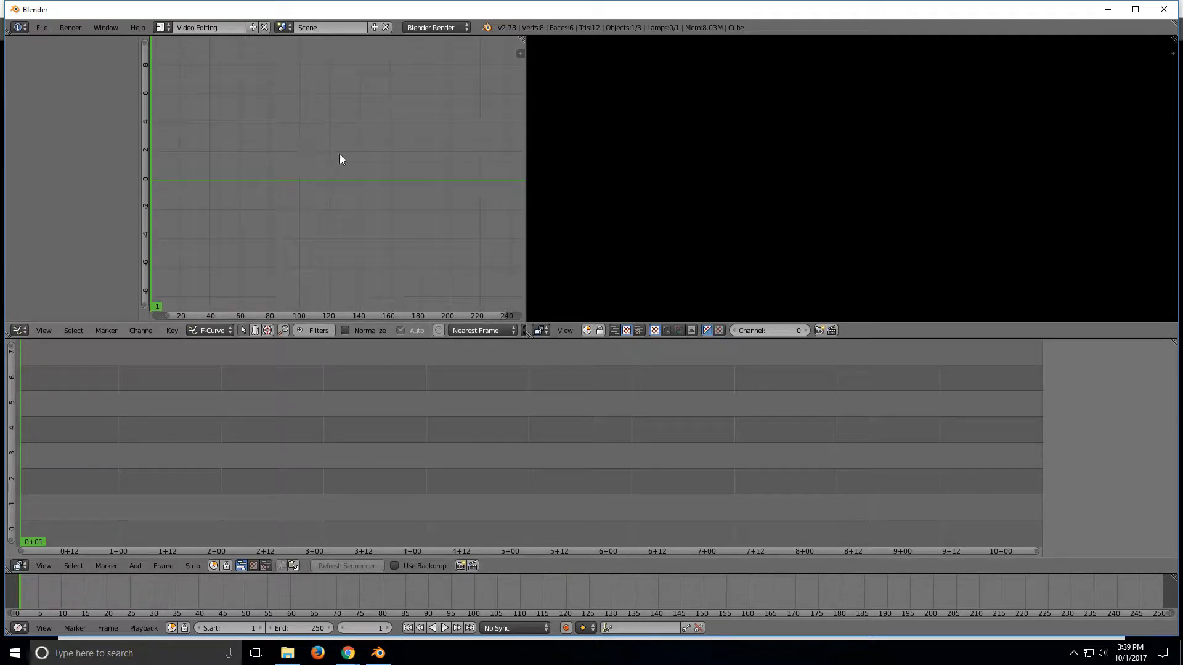
Step: Set the render engine to Cycles Render and turn the upper-left editor into a Properties editor
click(451, 28)
click(436, 72)
click(22, 331)
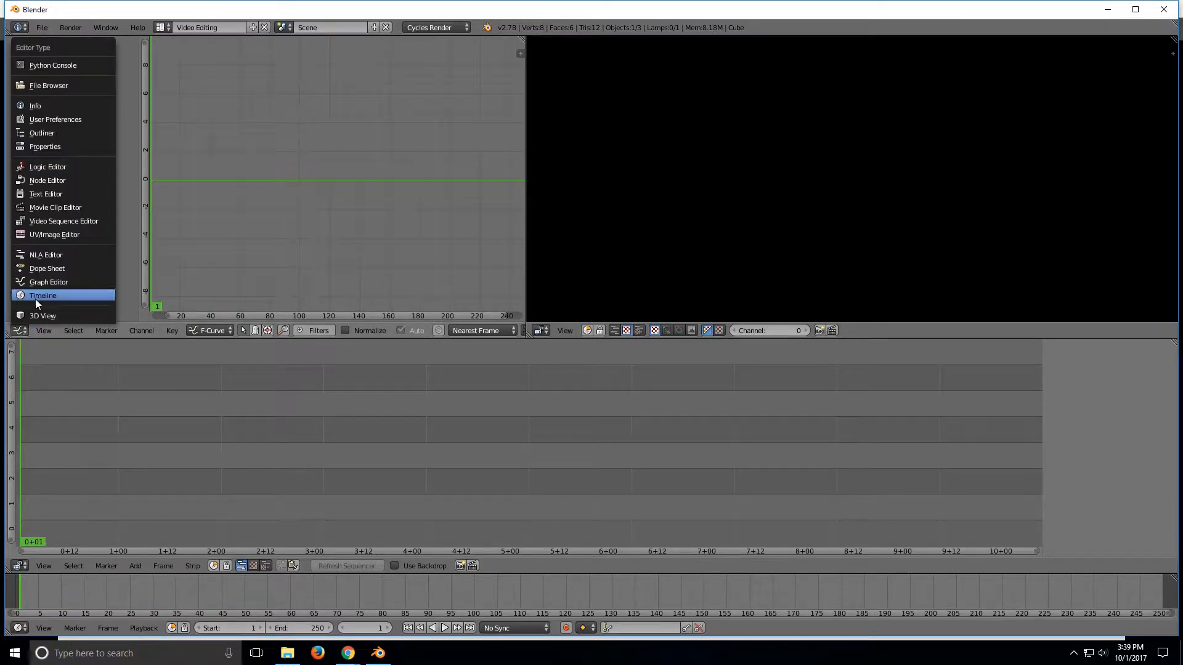
click(51, 146)
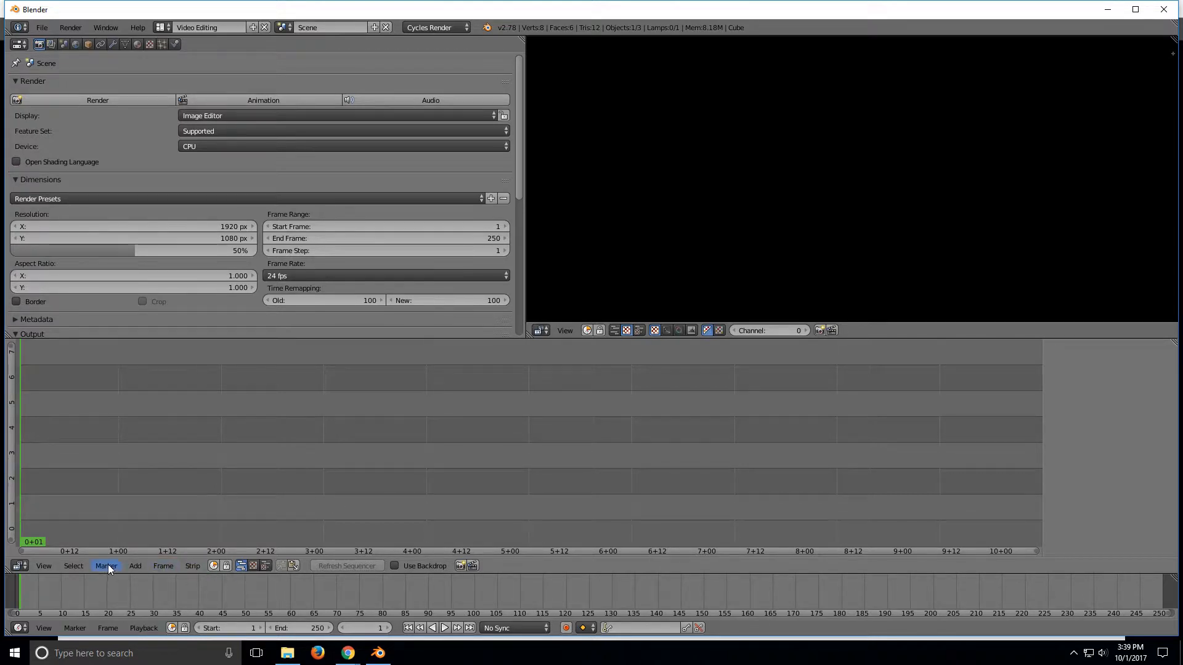
Step: Add the largedogvrstudio.webm movie strip from the website tutorials folder to the sequencer
click(135, 566)
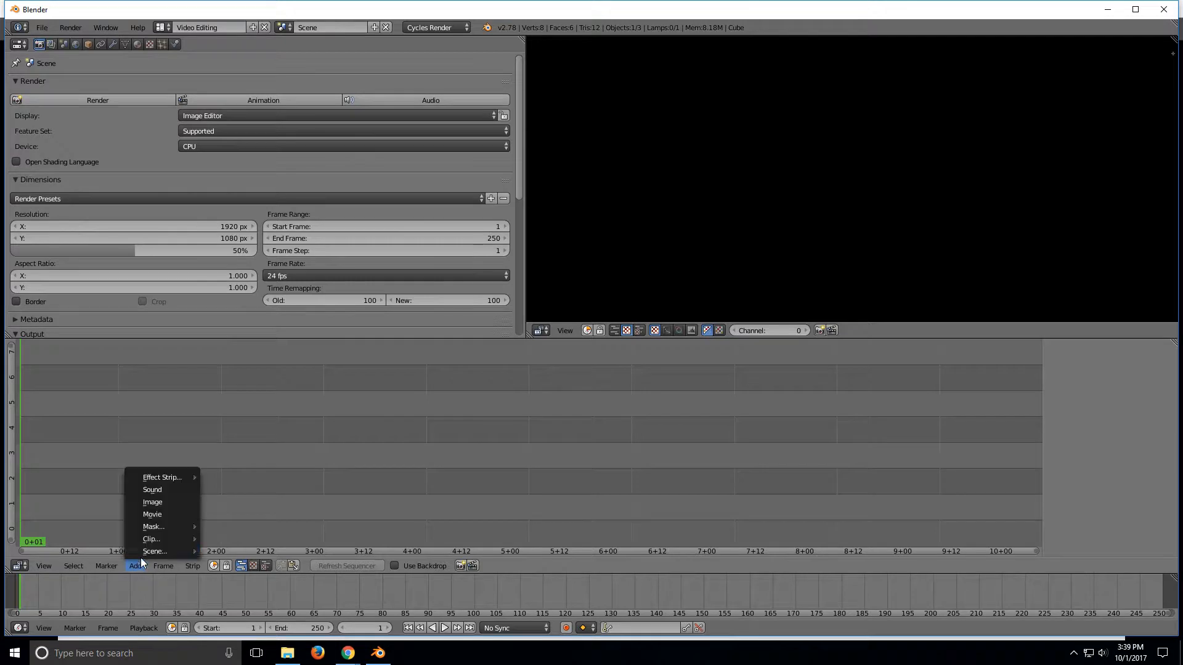
click(157, 511)
click(54, 248)
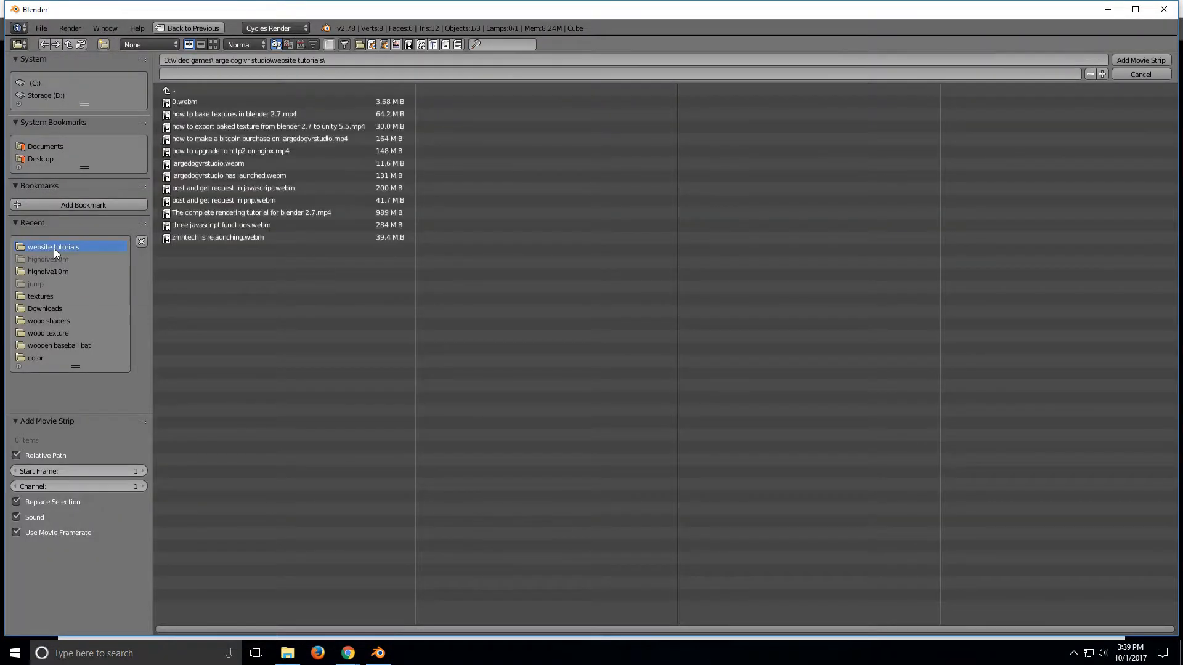
double_click(220, 162)
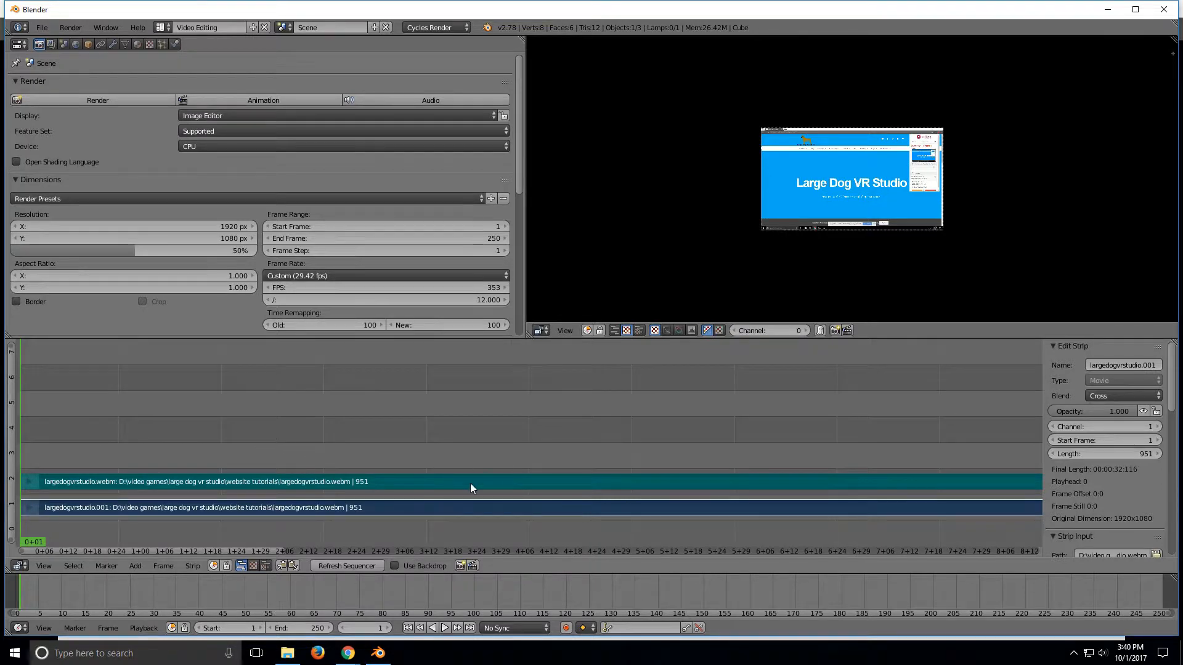
Step: Examine the imported video and sound strips across the whole sequencer timeline
key(Home)
scroll(118, 457, down, 1)
scroll(450, 456, down, 3)
scroll(436, 445, down, 5)
scroll(437, 444, up, 8)
scroll(437, 444, down, 6)
scroll(436, 445, up, 2)
scroll(436, 445, down, 2)
scroll(436, 448, up, 2)
scroll(436, 449, down, 2)
scroll(436, 448, up, 3)
scroll(437, 450, down, 2)
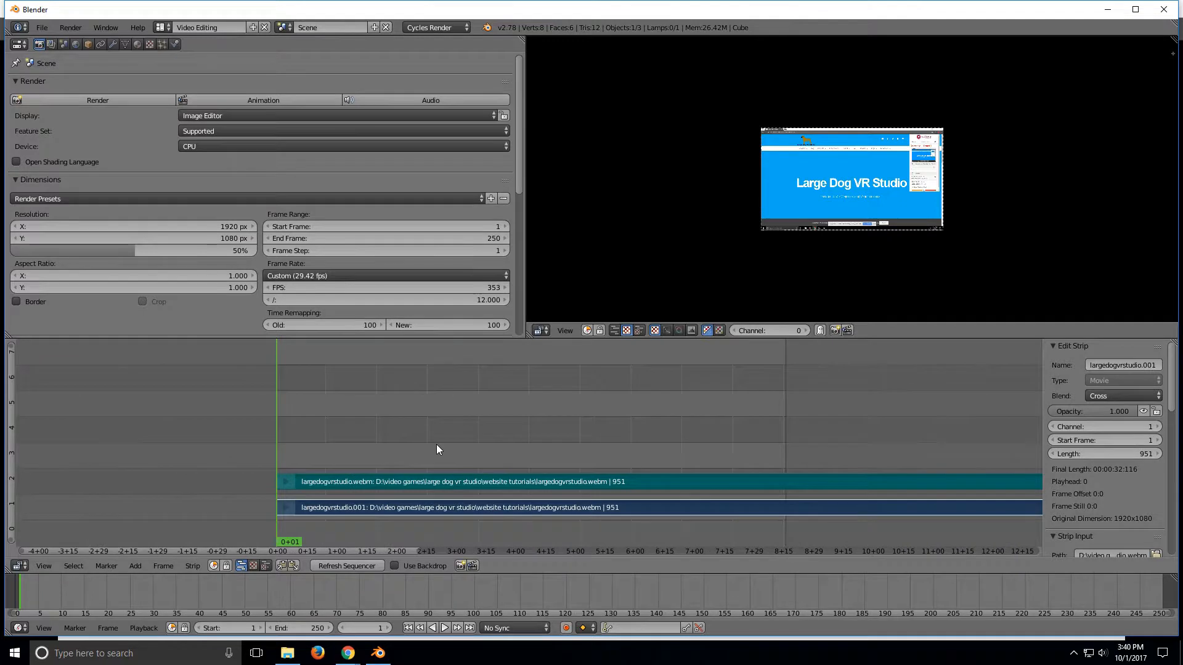
scroll(436, 449, up, 1)
scroll(436, 449, down, 1)
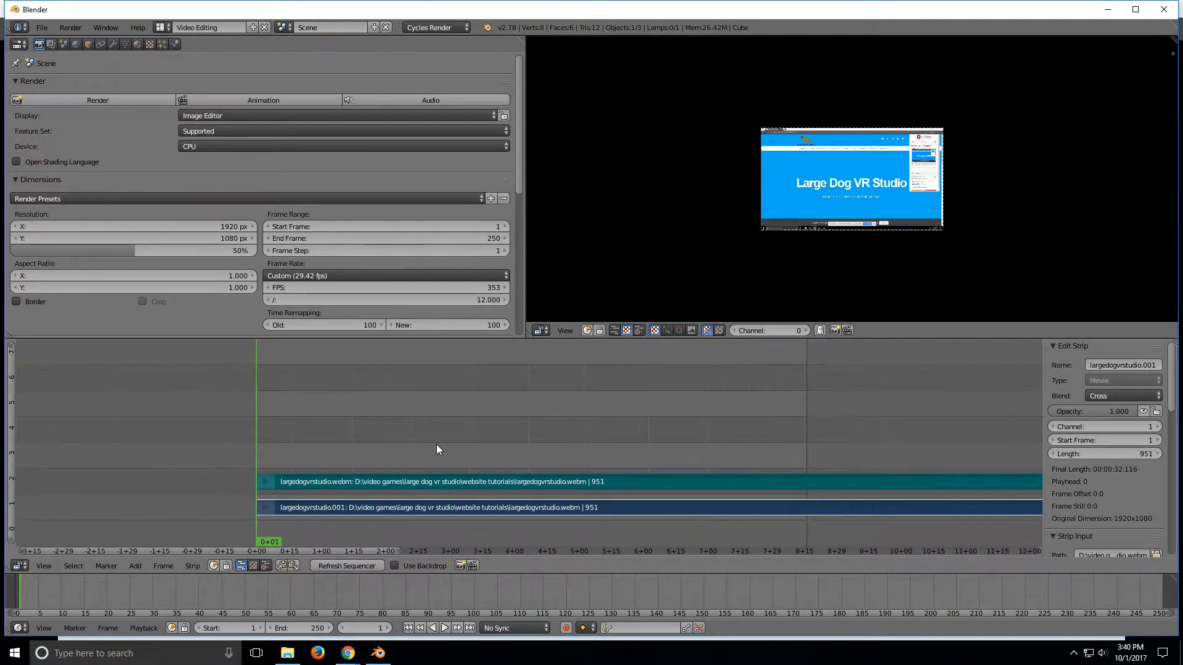
scroll(436, 448, down, 2)
scroll(436, 446, down, 5)
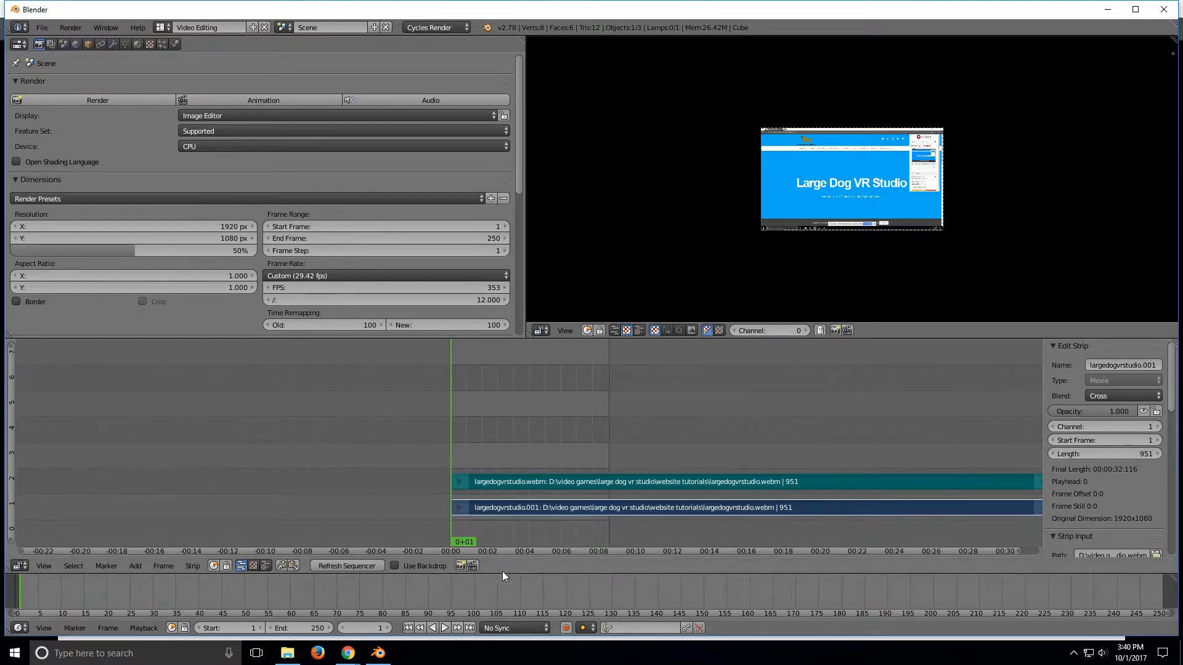
drag(485, 550, 537, 528)
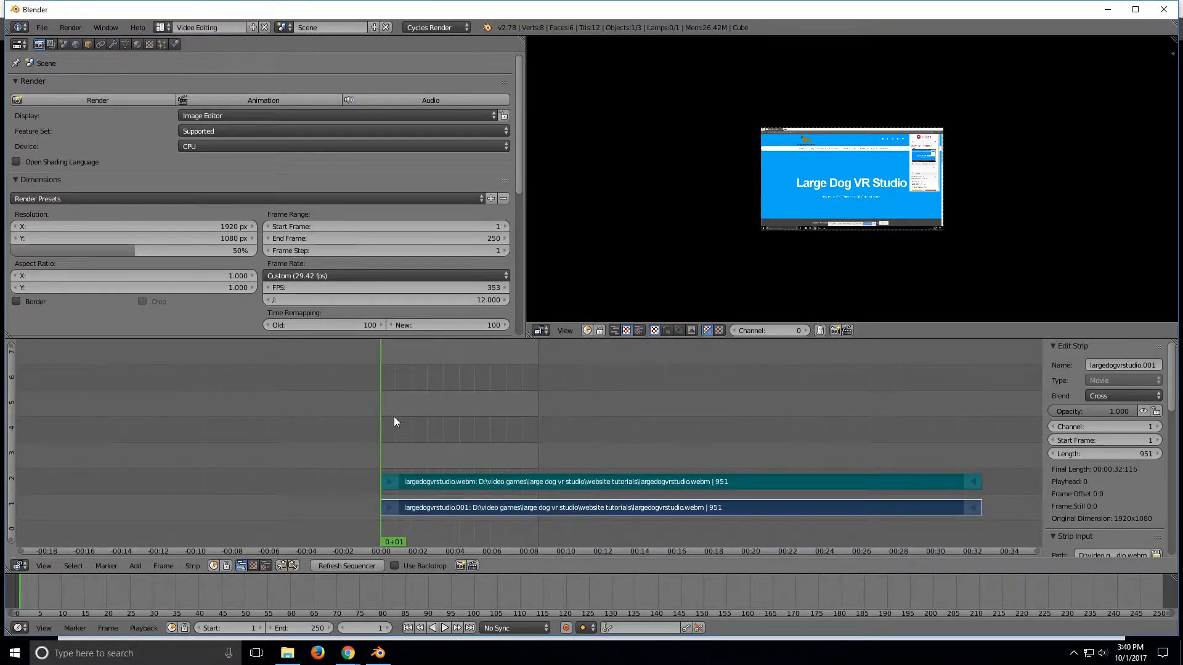
Step: Scrub and play back the strips in the sequencer preview to find where to cut
drag(380, 410, 483, 414)
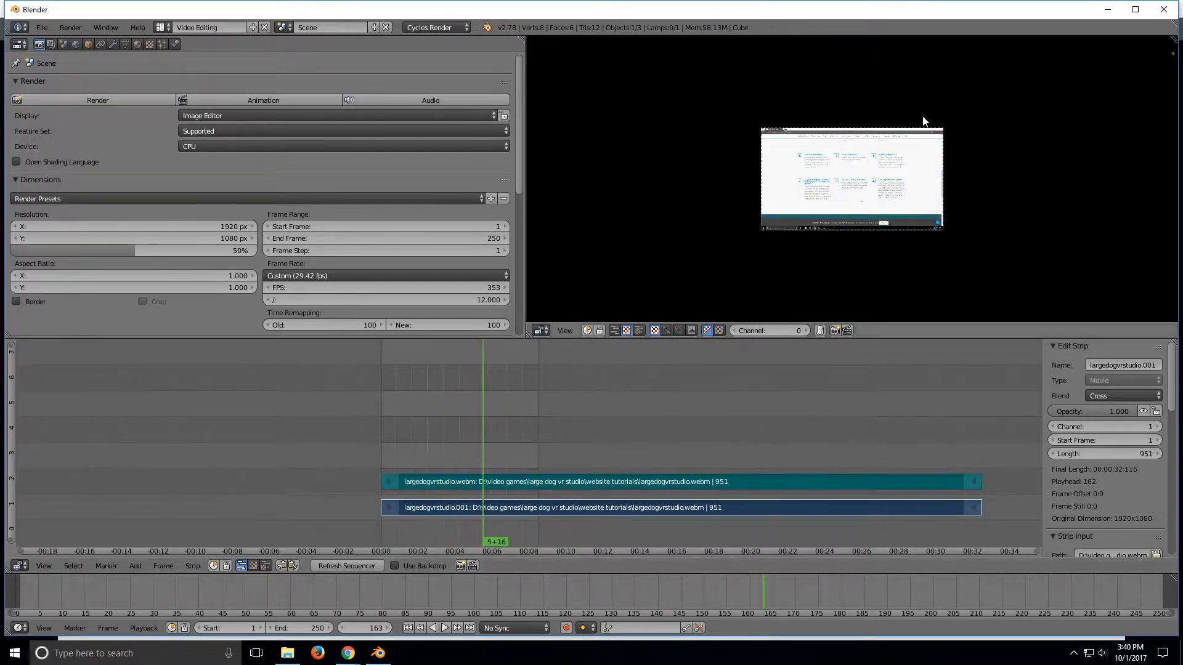
key(alt+a)
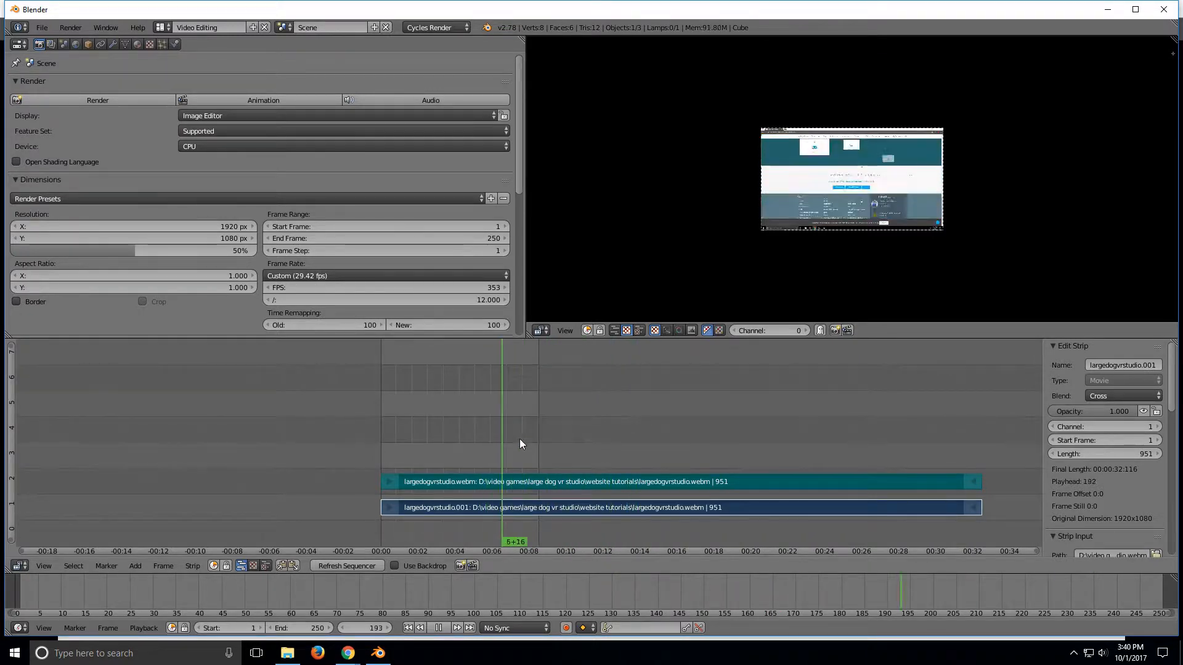
drag(522, 441, 431, 439)
key(alt+a)
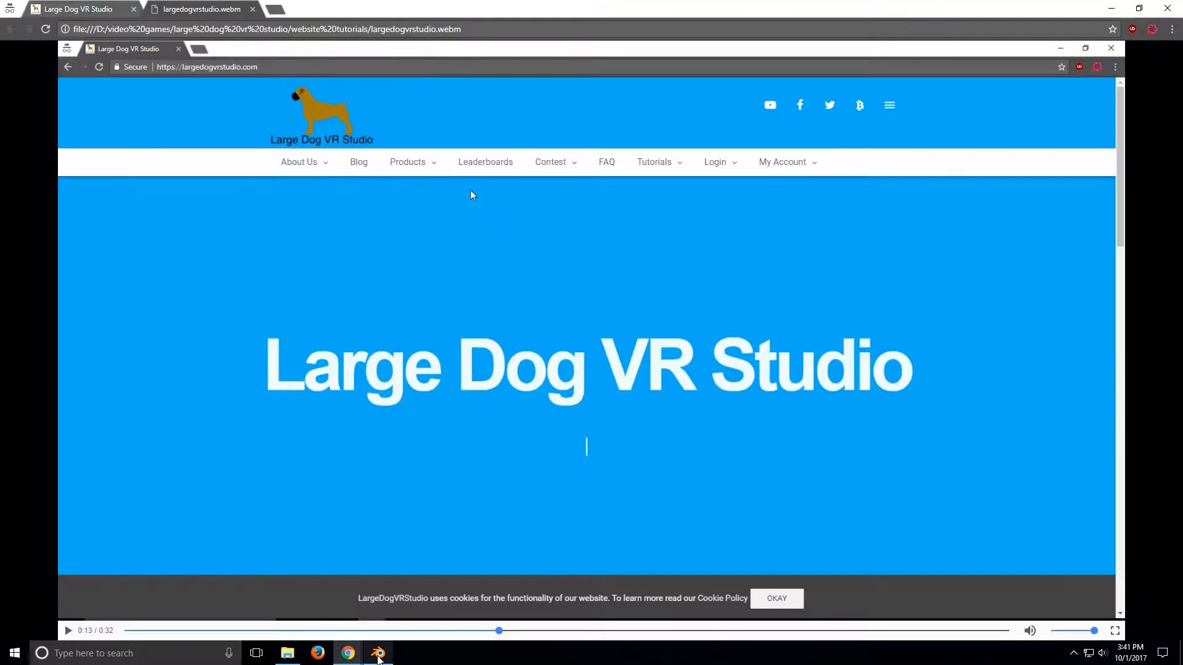
click(378, 654)
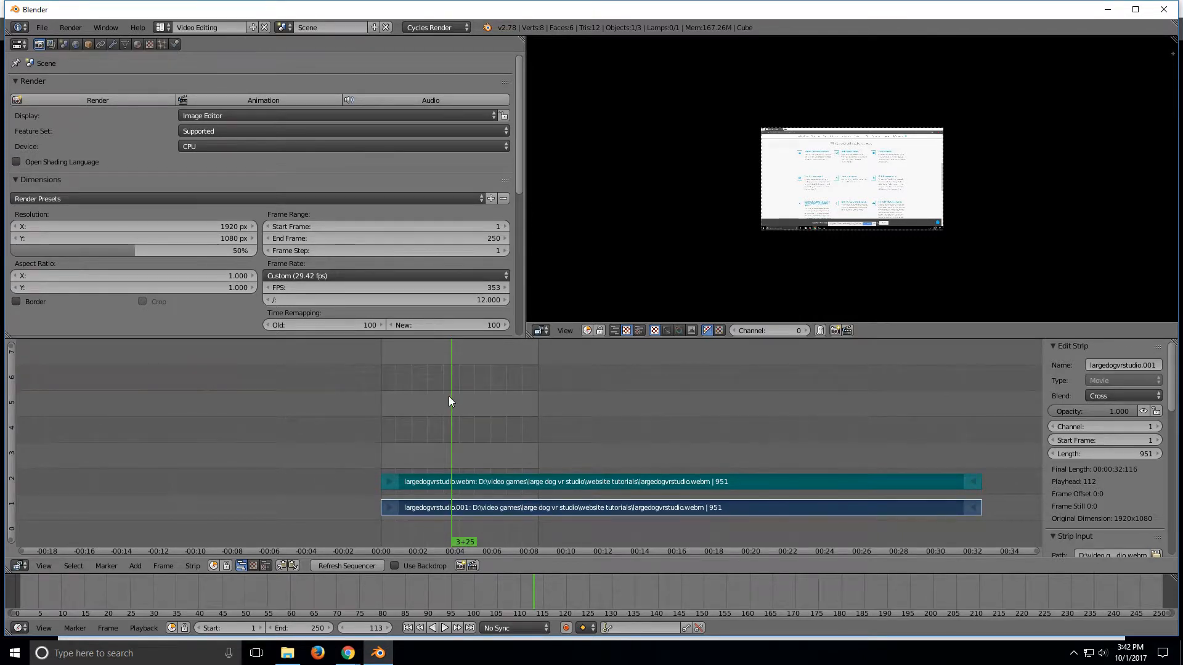
key(alt+a)
key(alt+a)
Step: Check the matching moment in the browser recording by seeking its playback bar
mouse_move(349, 656)
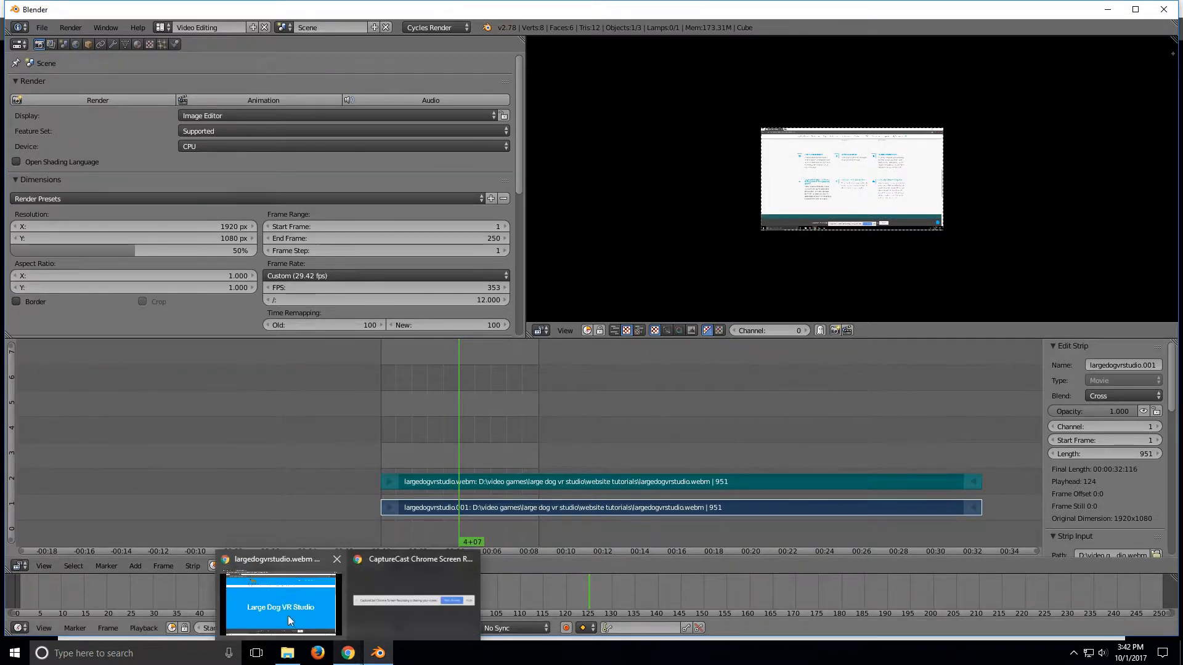
click(283, 612)
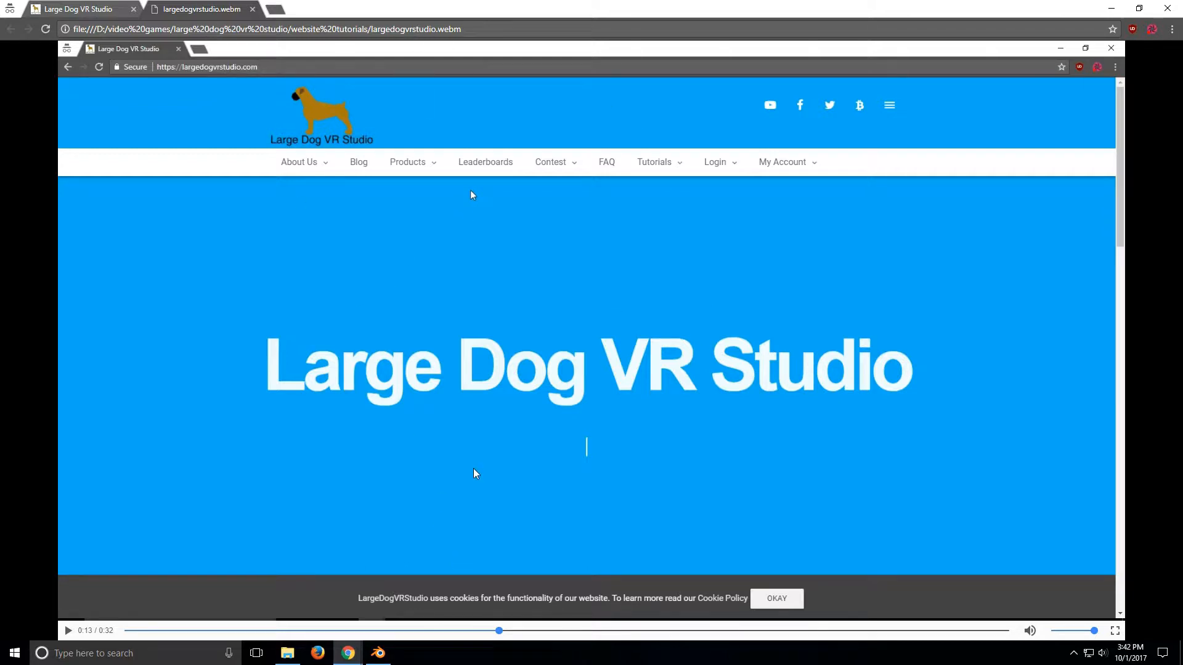
drag(498, 635, 392, 616)
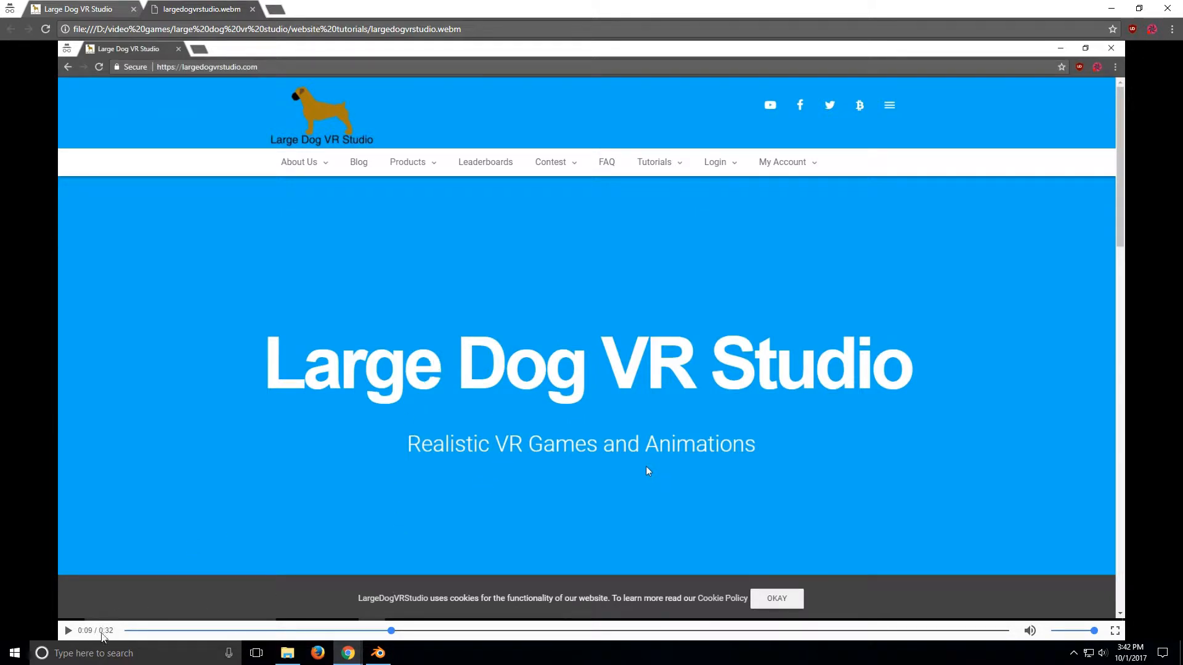
Step: Play the sequence, stop the playhead at frame 286, and cut both strips there
click(378, 653)
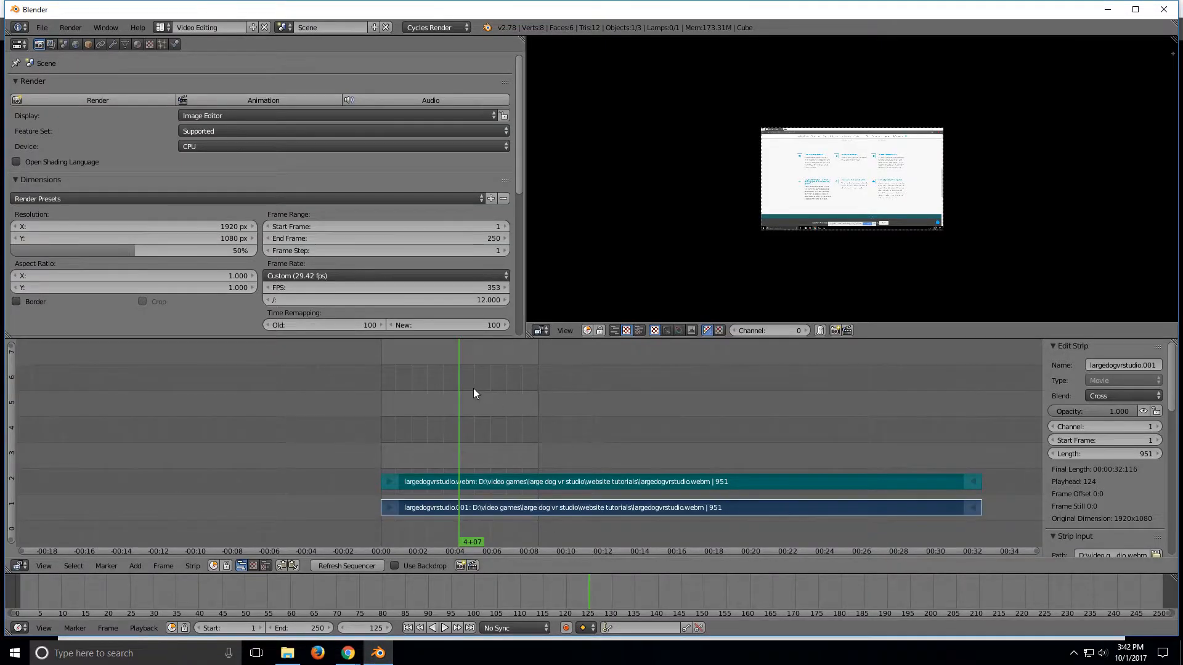
key(alt+a)
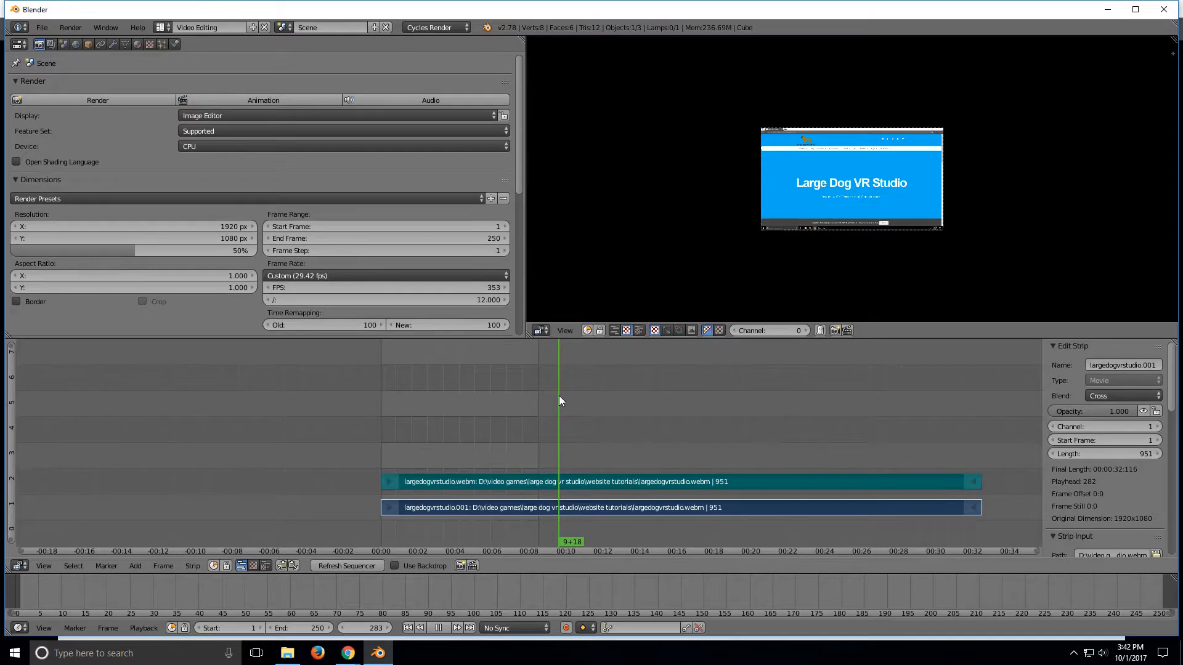
mouse_move(565, 399)
mouse_down()
mouse_move(578, 399)
mouse_move(561, 395)
mouse_up()
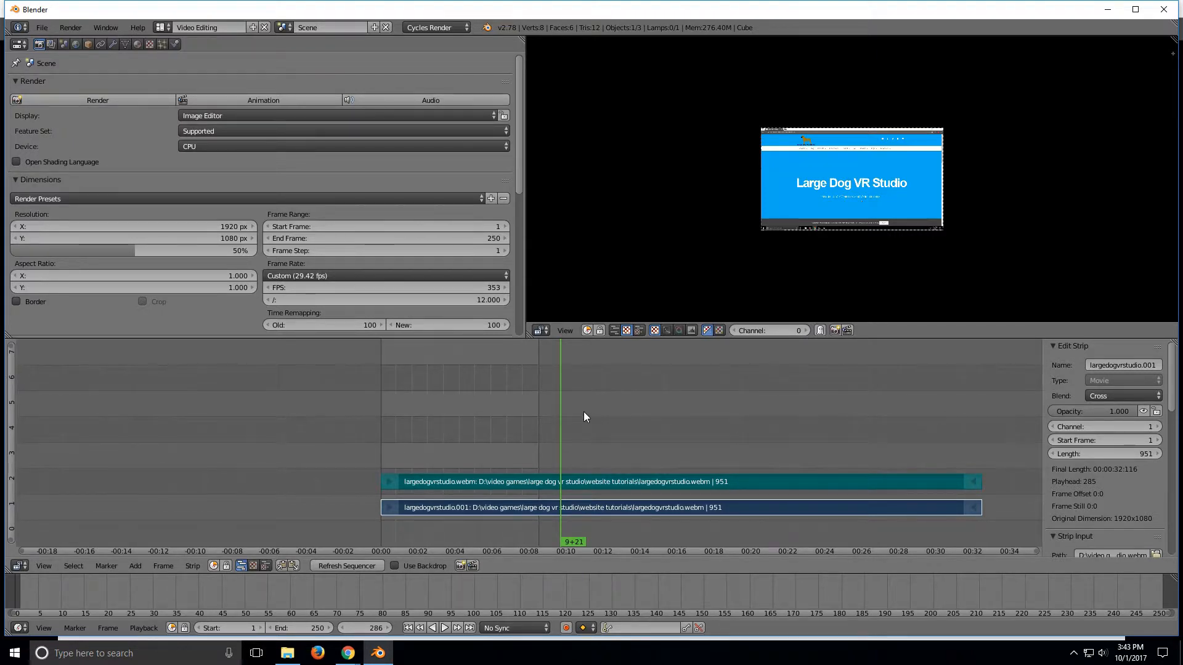
key(k)
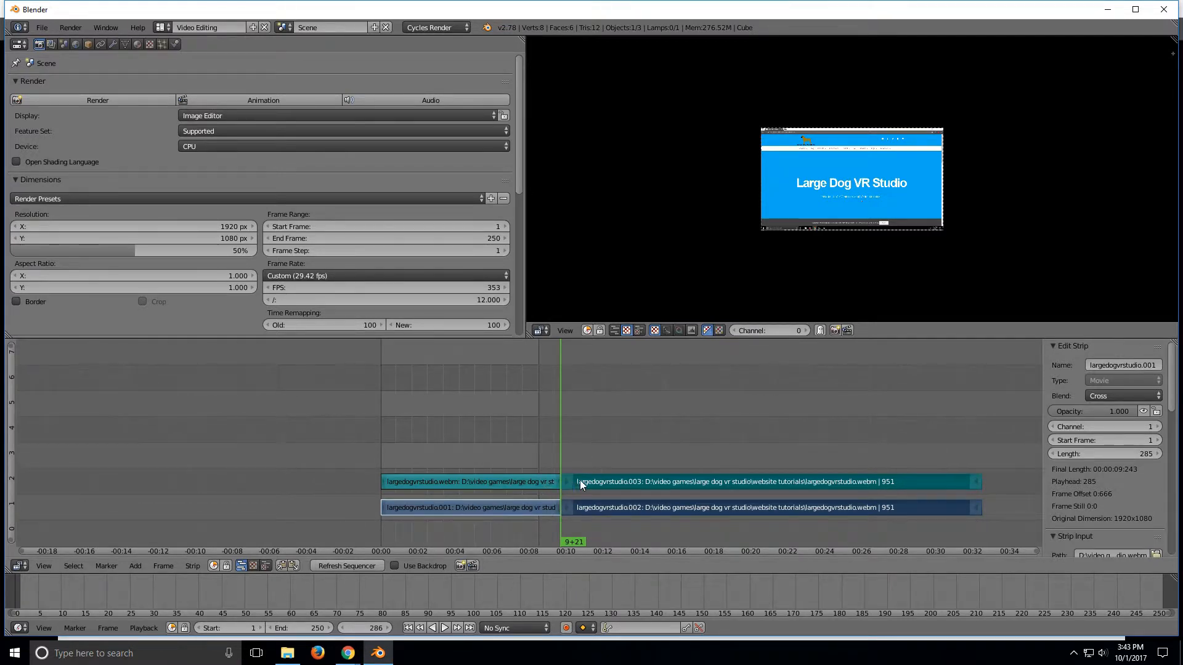
Step: Select the right-hand video and sound strips after the cut and move them later, leaving a gap after the first section
right_click(615, 483)
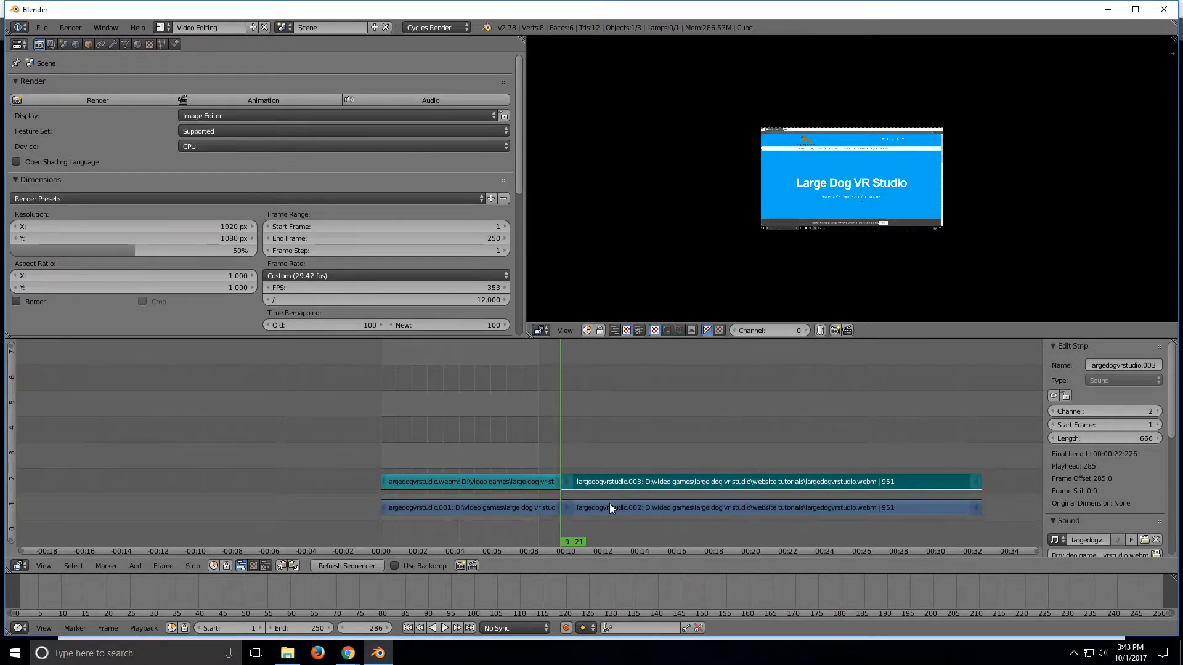
right_click(609, 506)
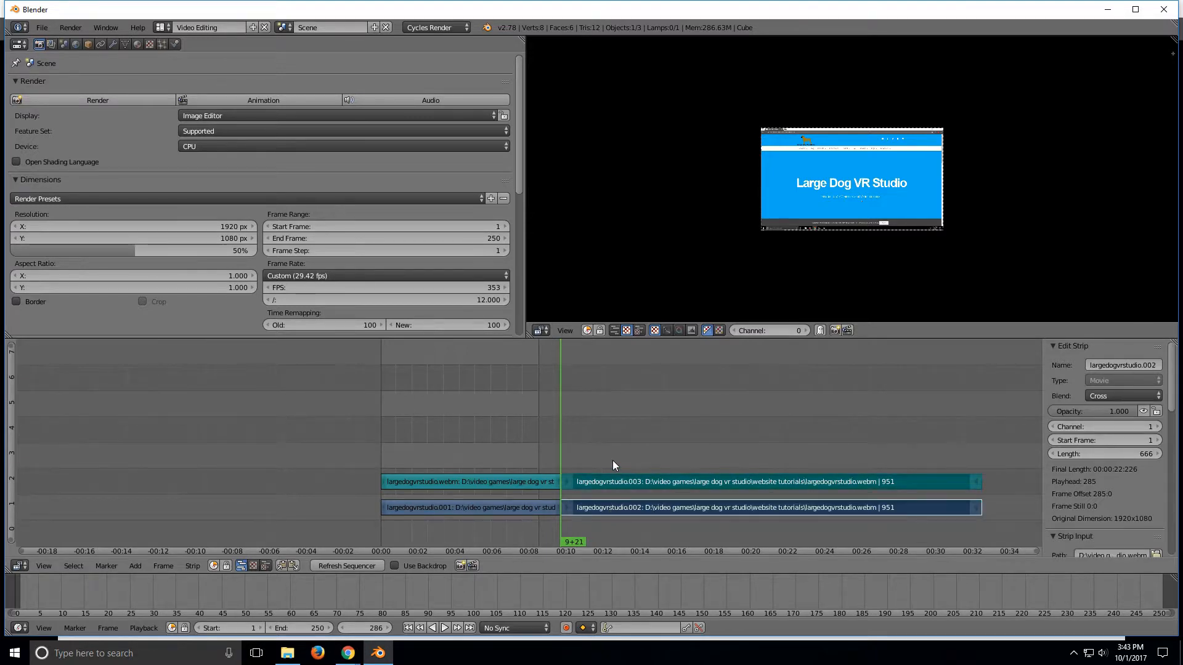
right_click(602, 482)
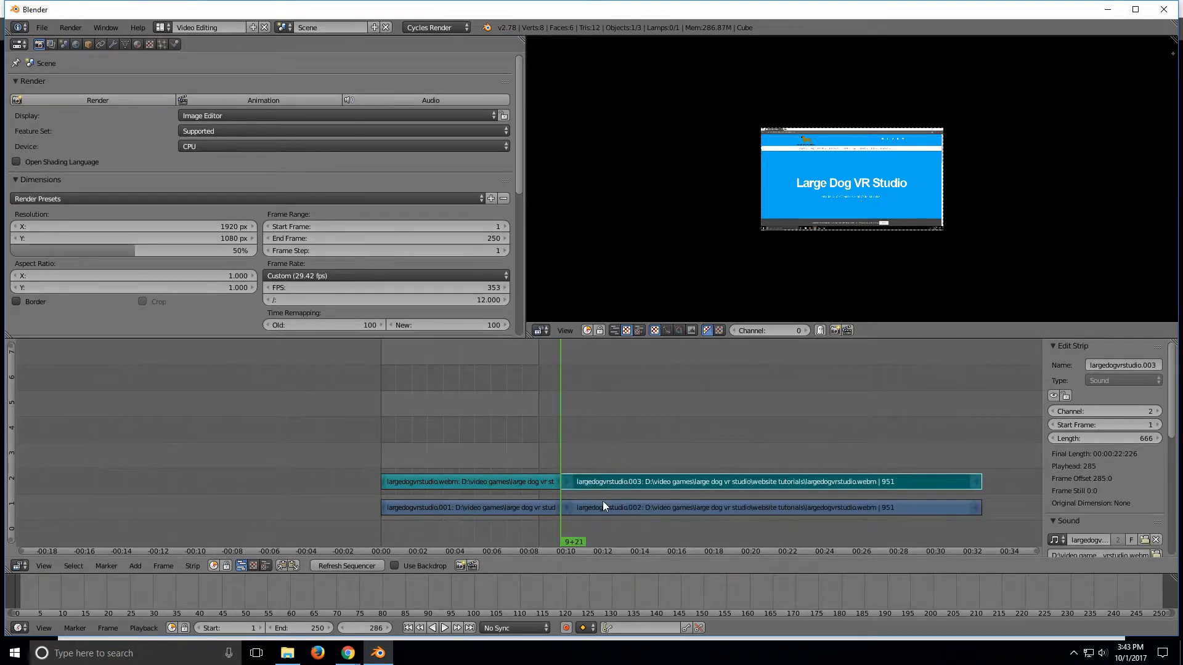
right_click(603, 504)
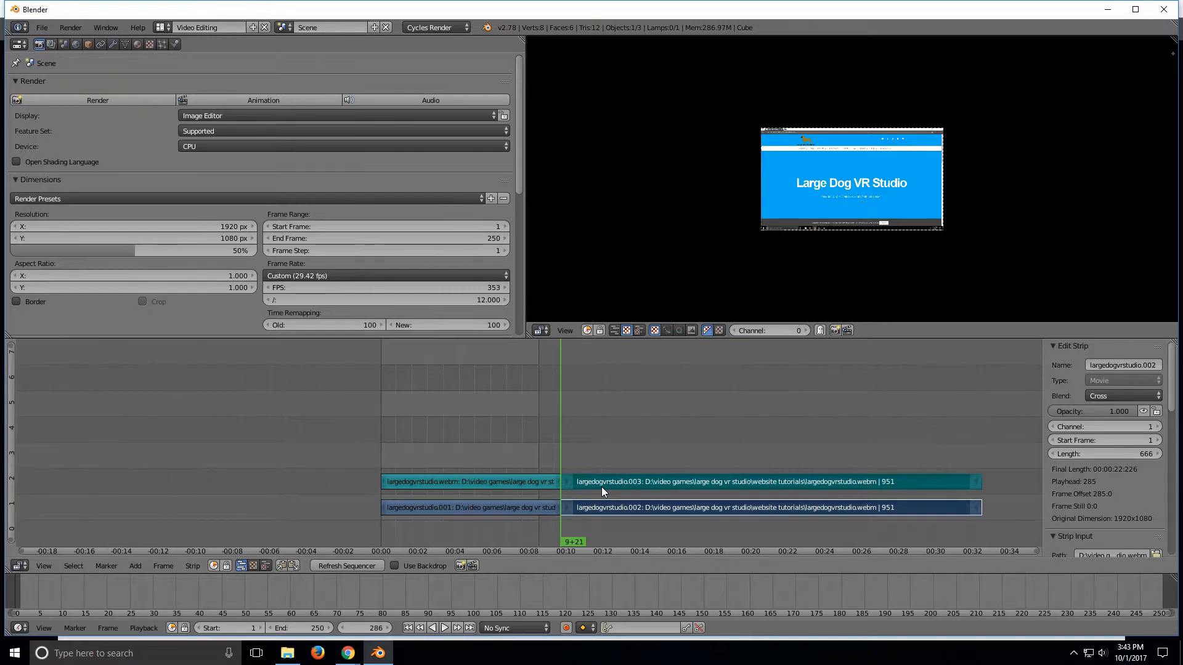
key(g)
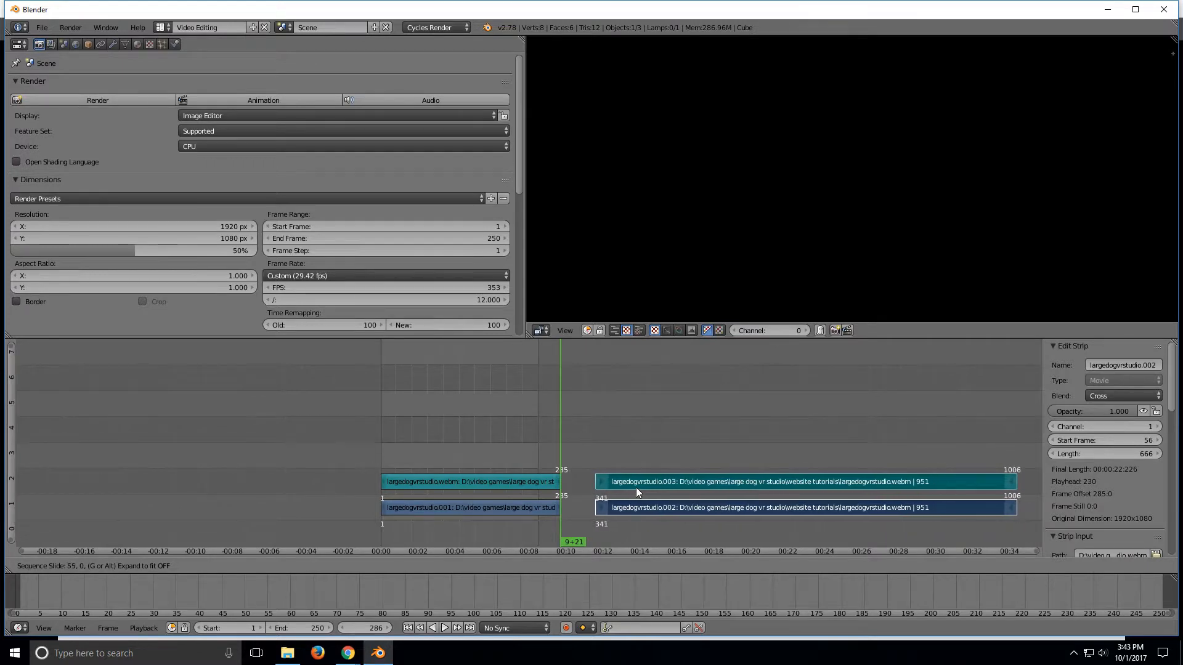
click(635, 487)
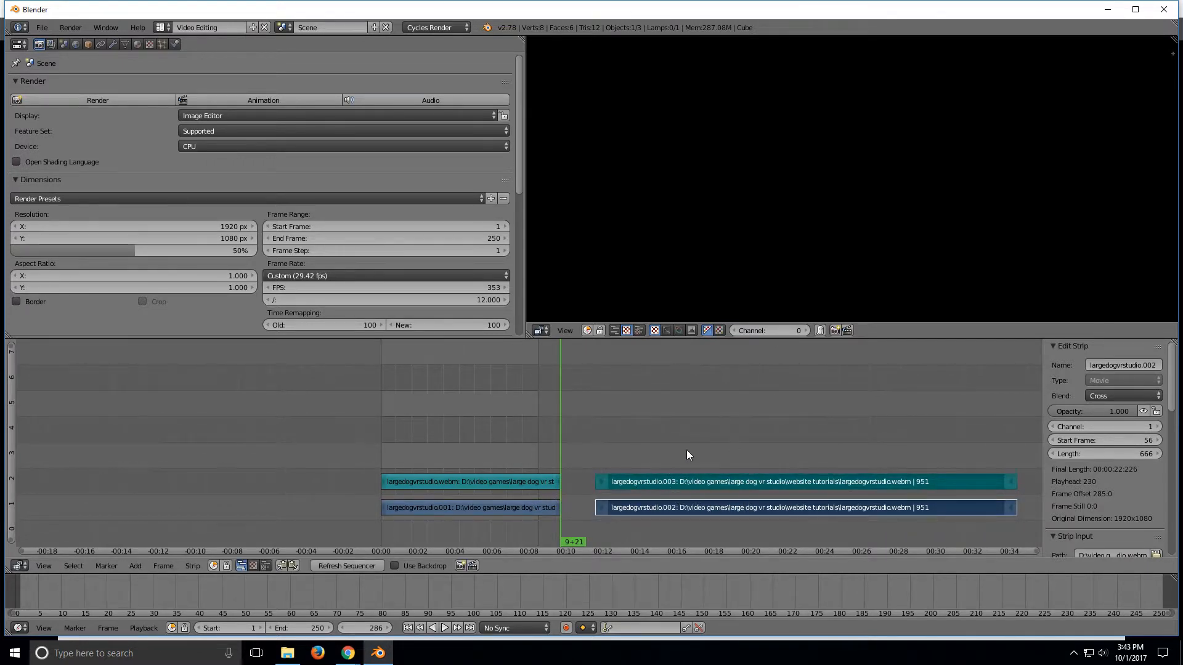
Step: Play the sequence and scrub the playhead to frame 395 to find the next cut point
click(706, 483)
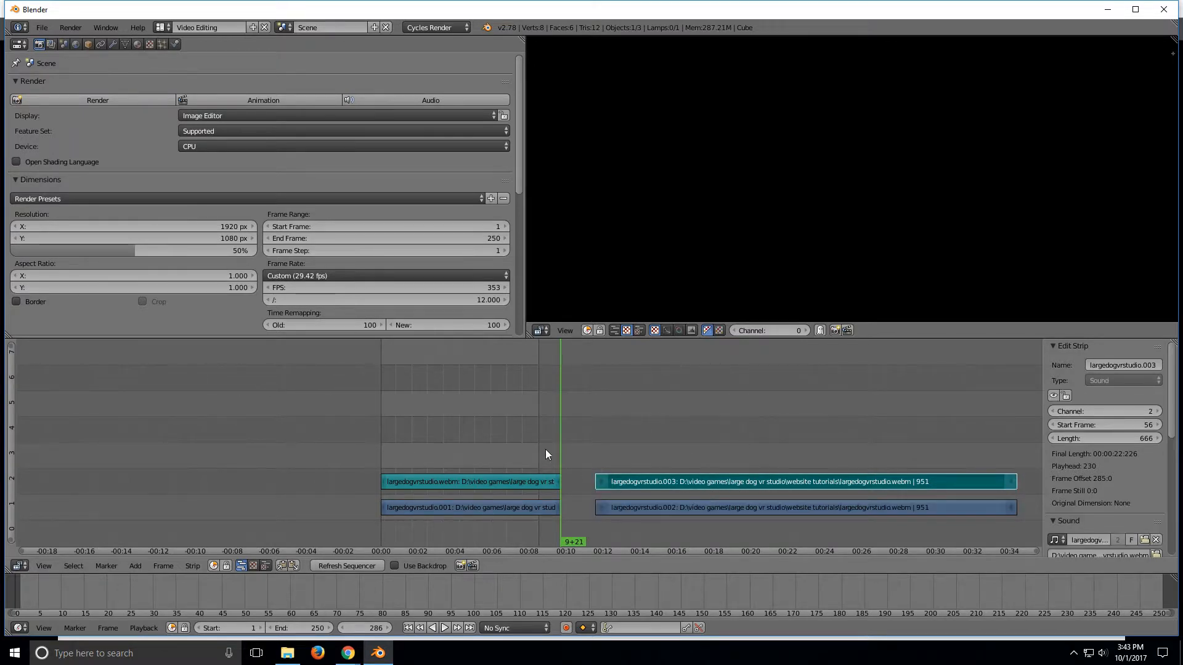
key(alt+a)
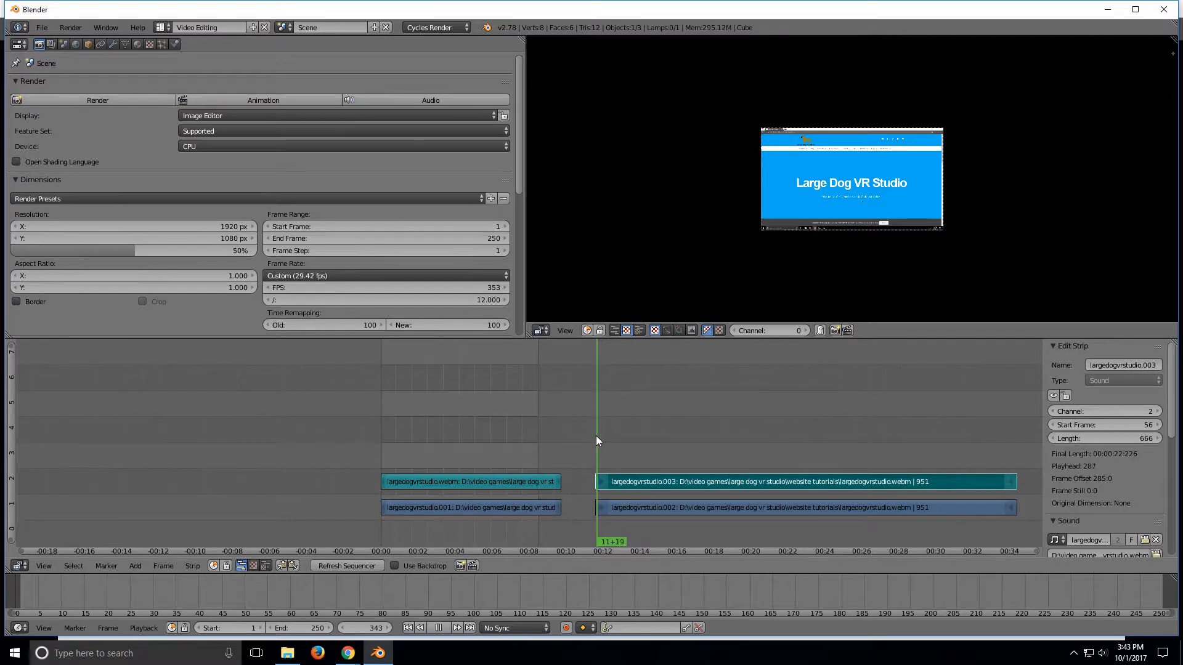
drag(601, 436, 665, 447)
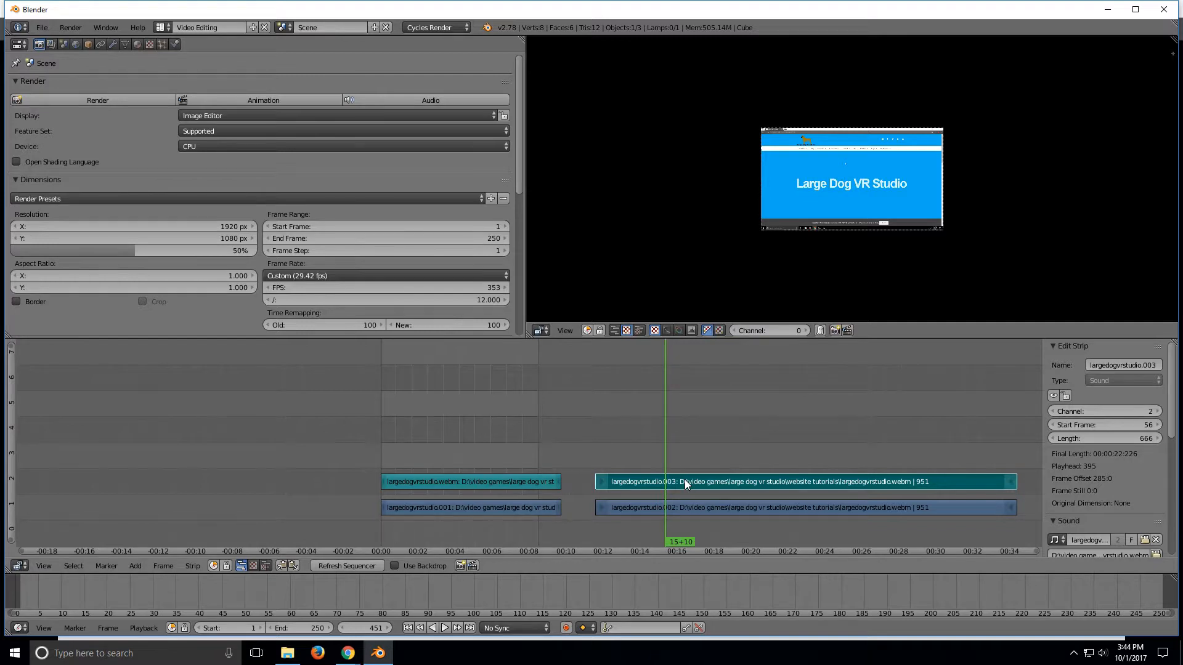
Step: Cut only the sound strip at frame 395 and undo the cut
key(k)
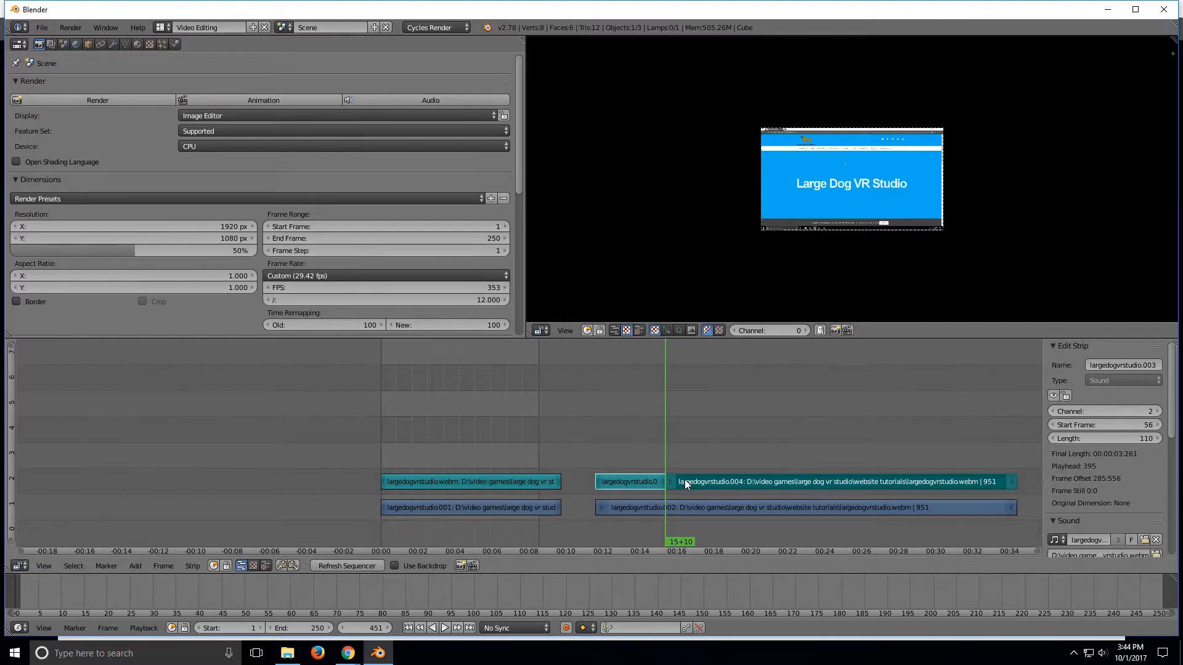
right_click(685, 481)
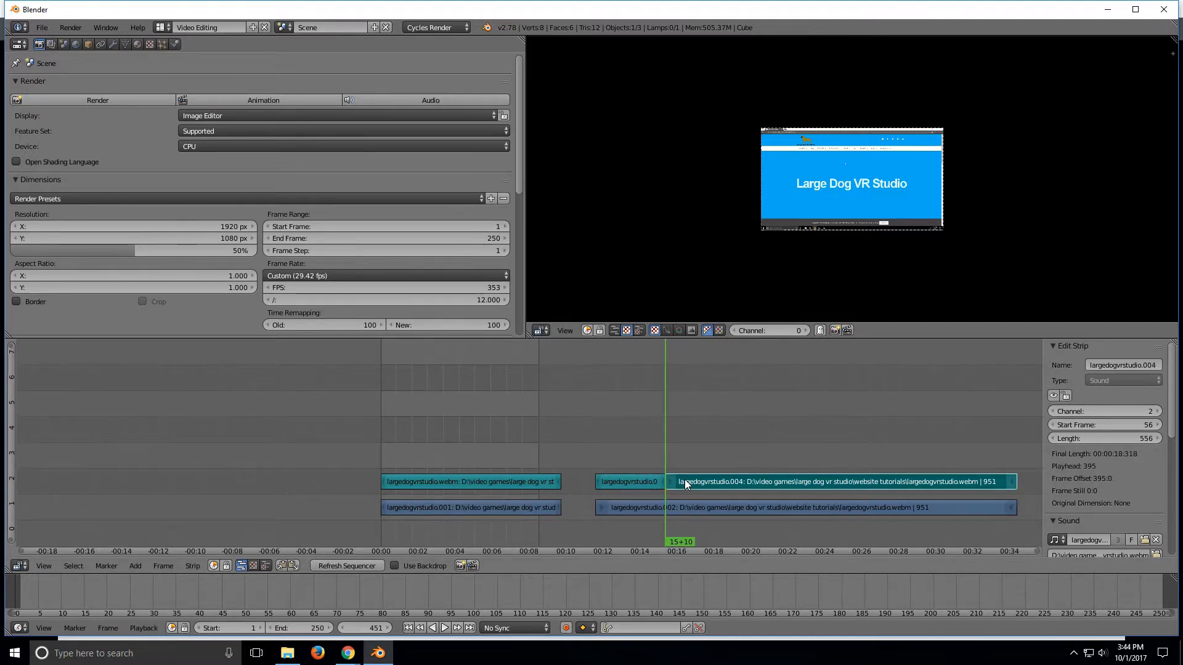
key(ctrl+z)
key(ctrl+z)
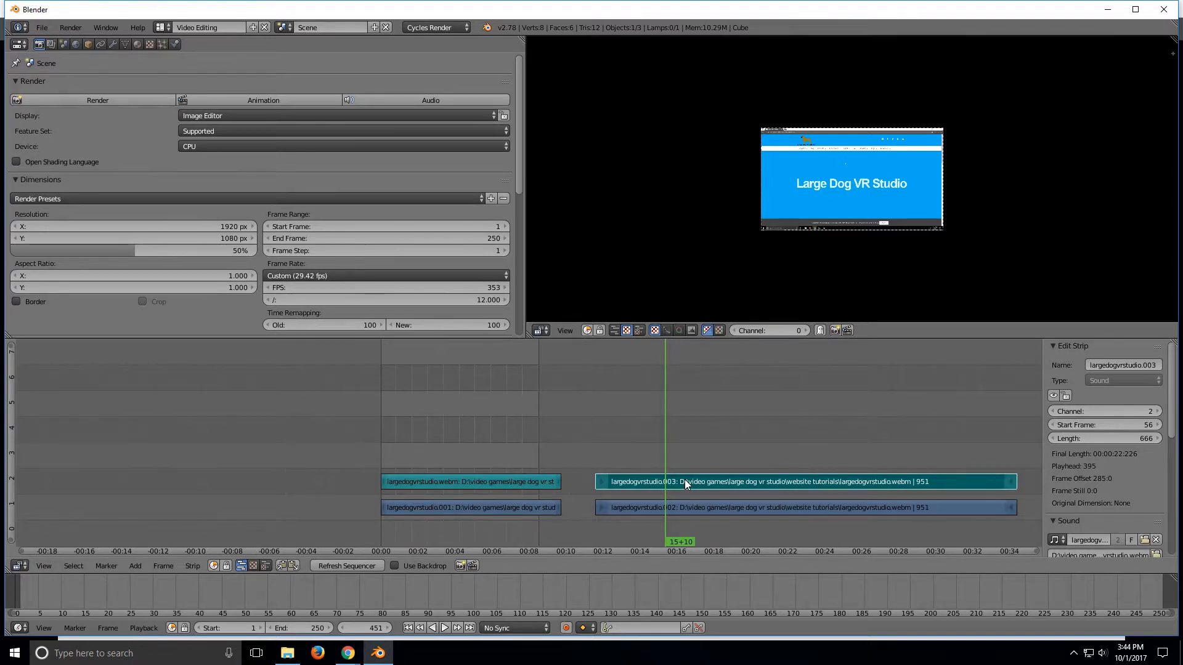
Step: Cut both the video and sound strips at frame 395
right_click(678, 503)
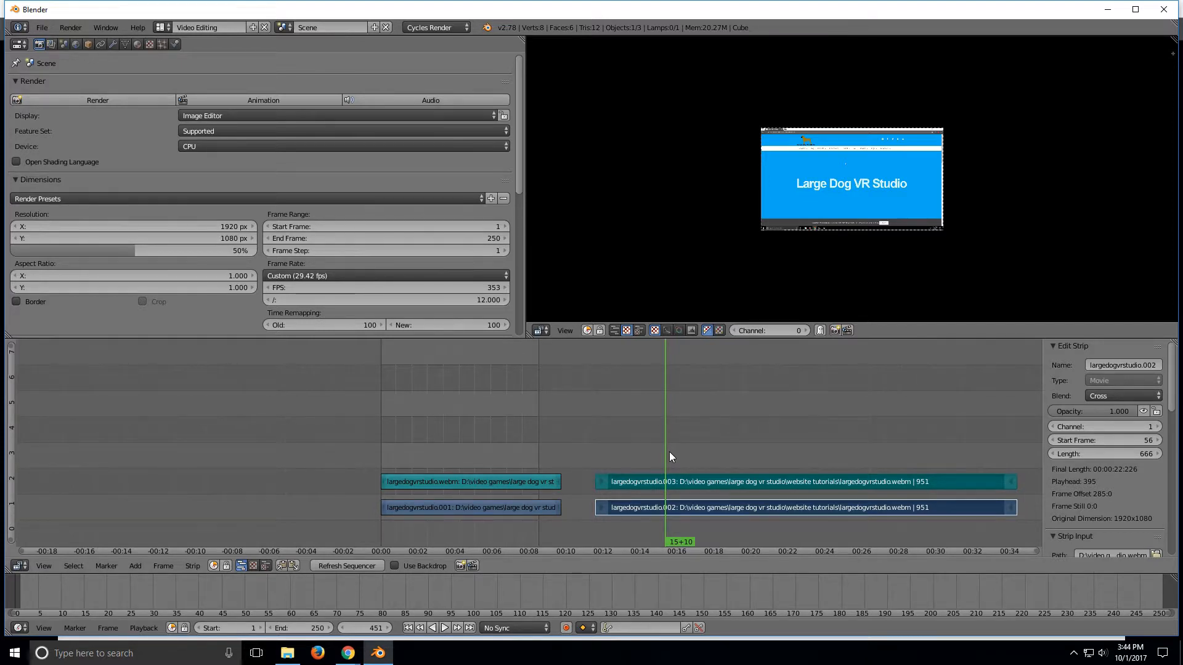
key(k)
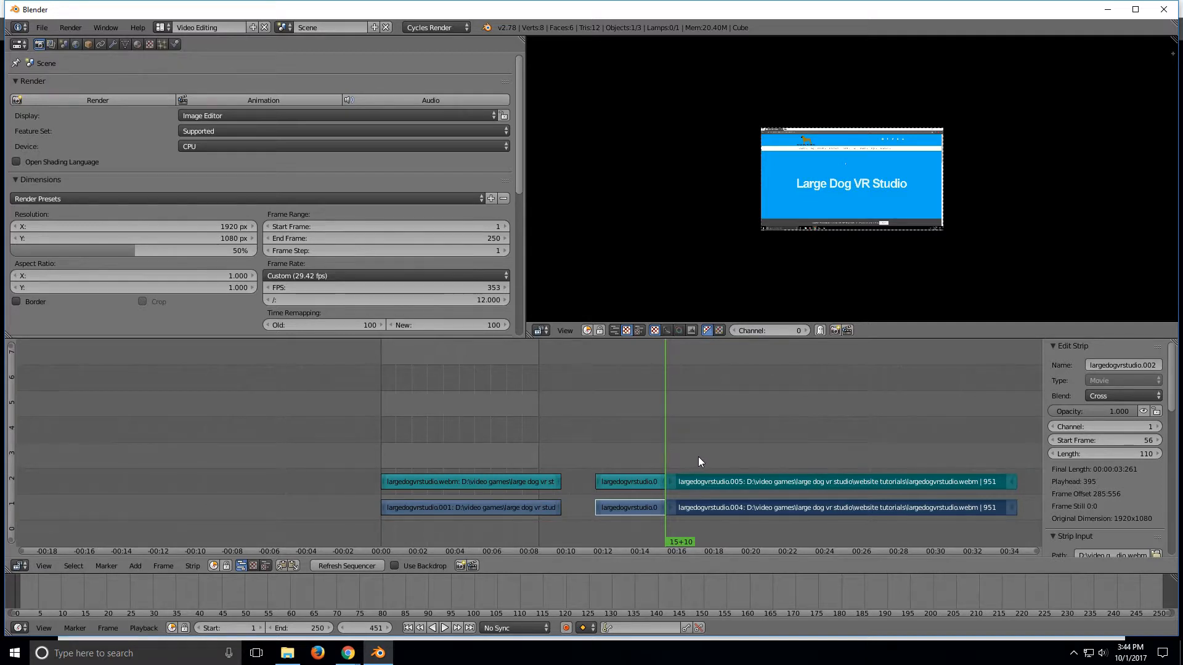
Step: Select the video and sound pieces after the new cut and move them slightly later to separate them
right_click(701, 482)
right_click(707, 508)
key(g)
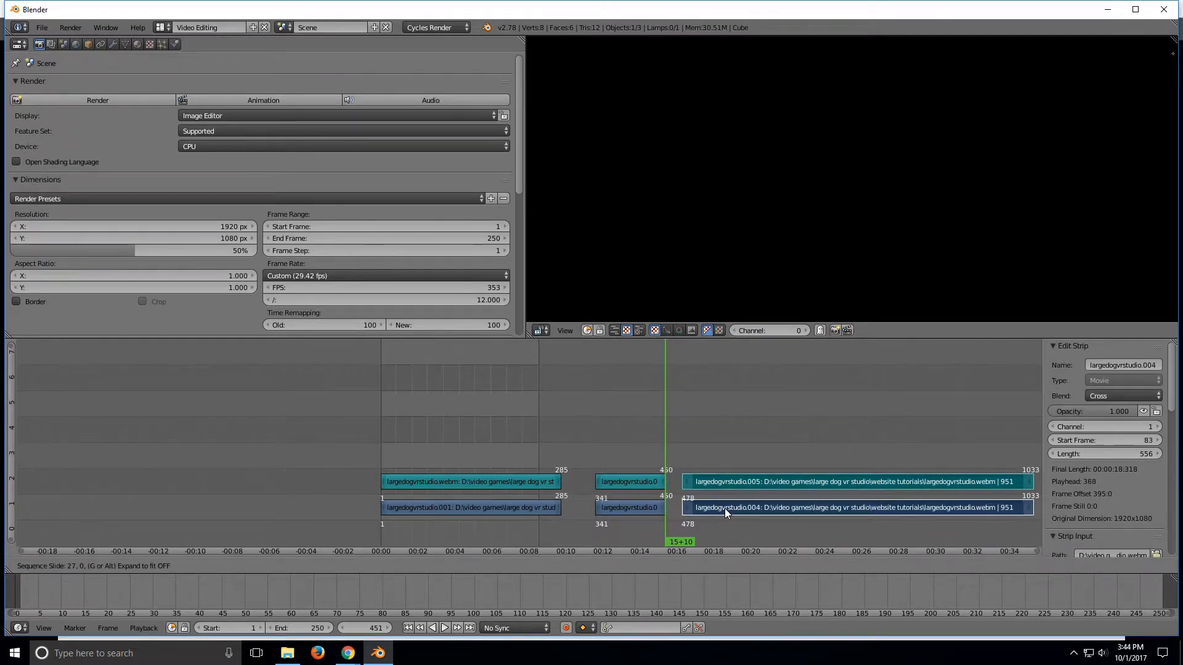
click(724, 508)
Step: Select the middle video and sound pieces between the two cuts and erase them
right_click(641, 482)
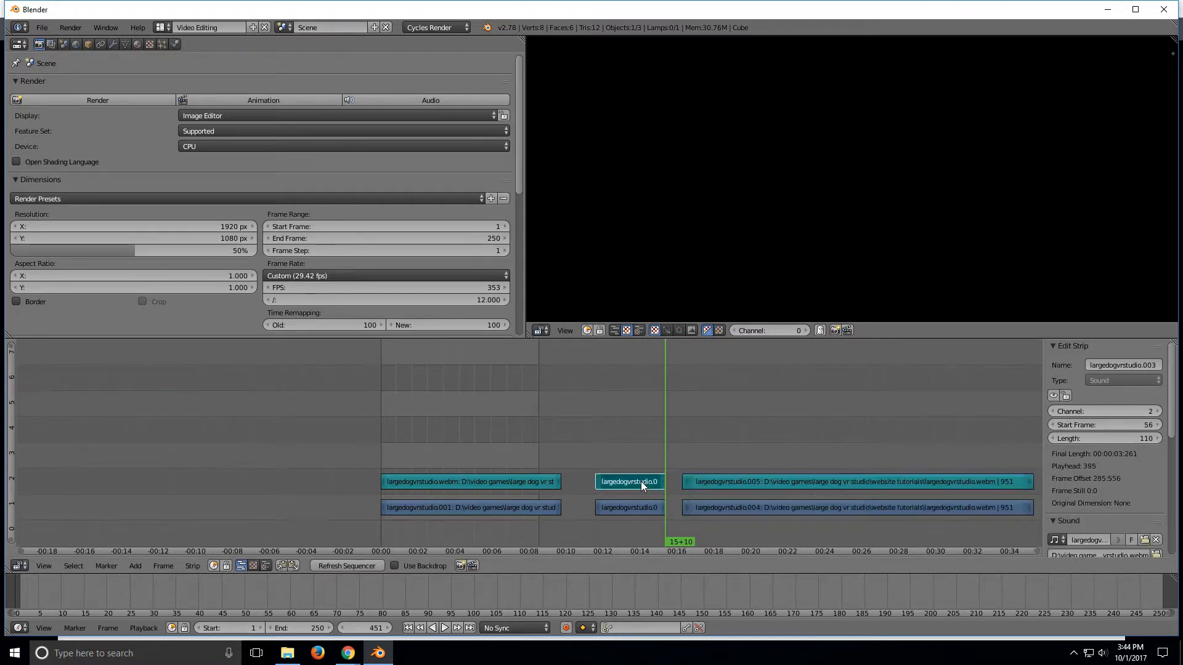
right_click(638, 506)
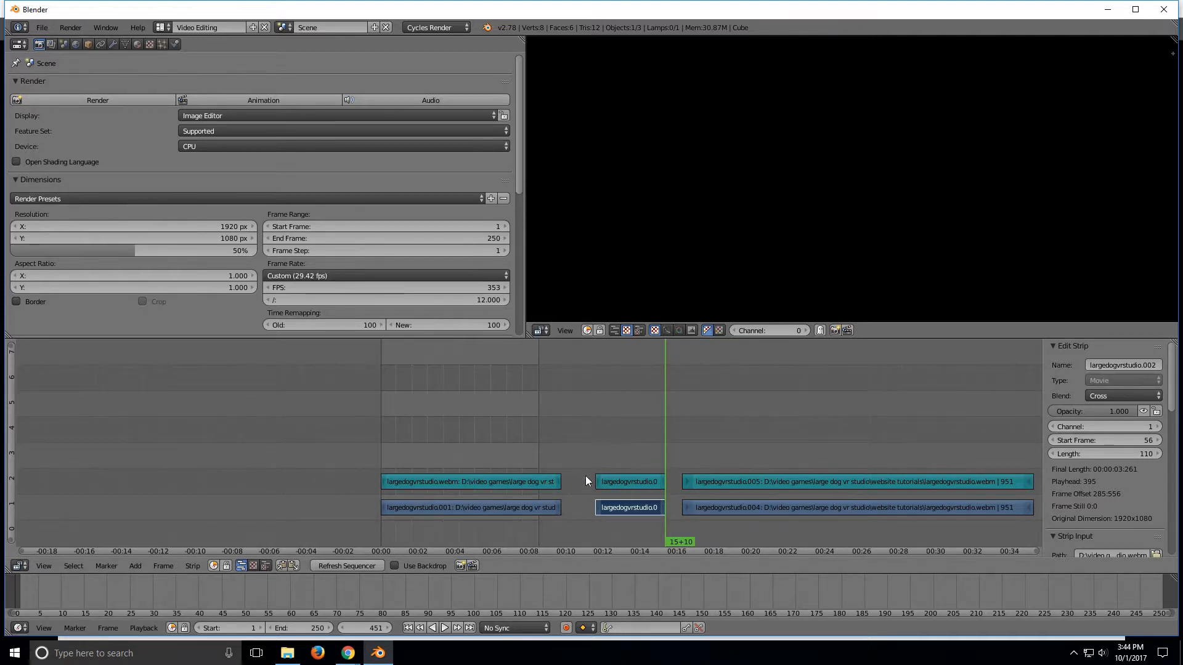
click(630, 480)
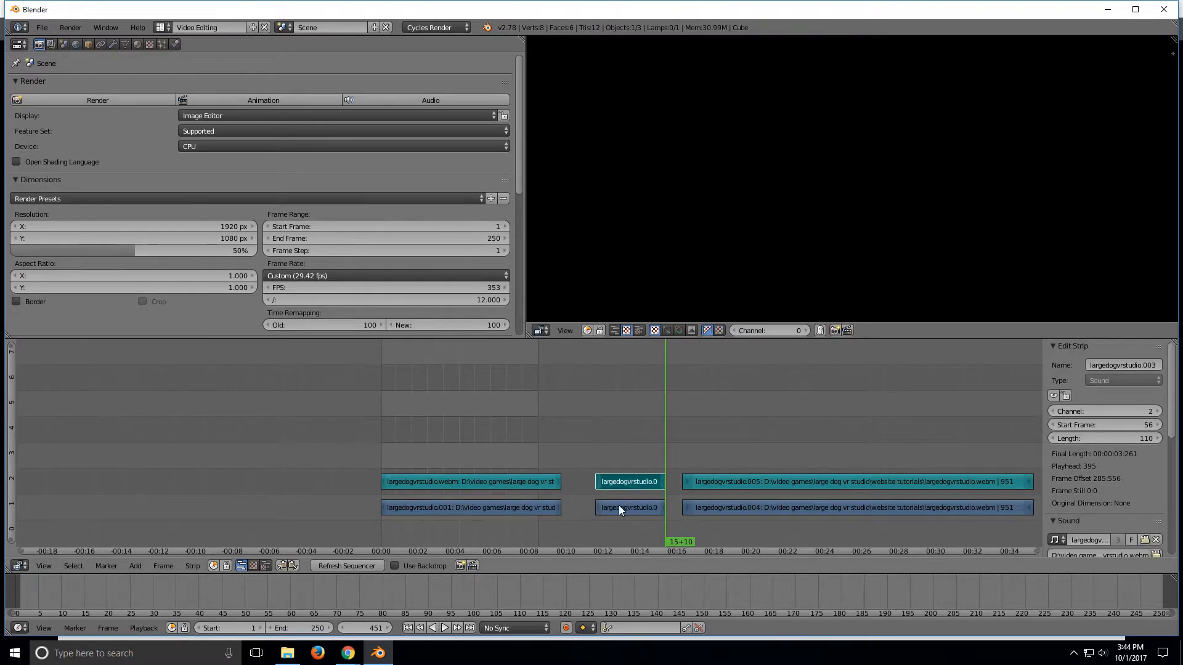
right_click(618, 506)
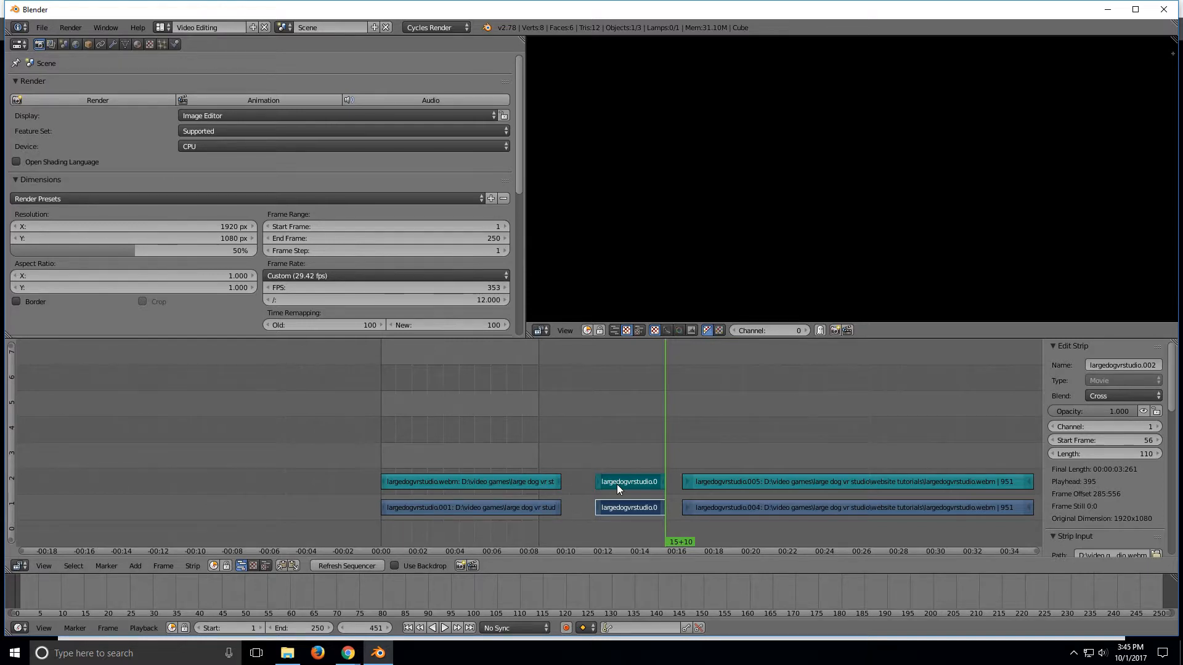
key(x)
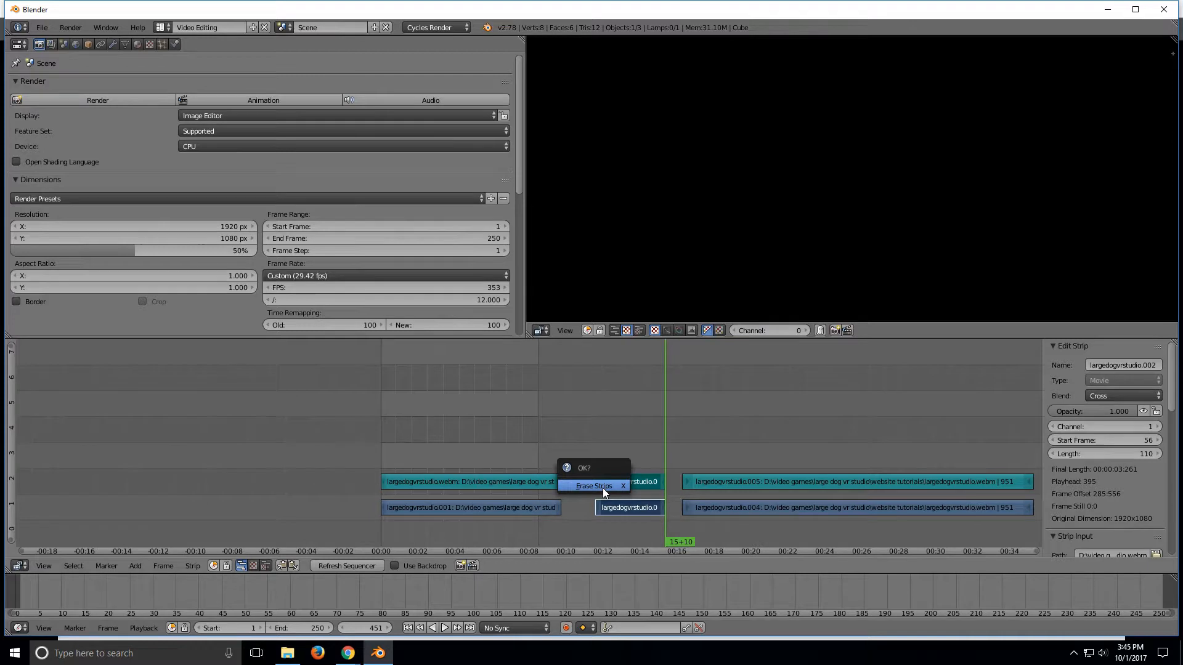
click(602, 488)
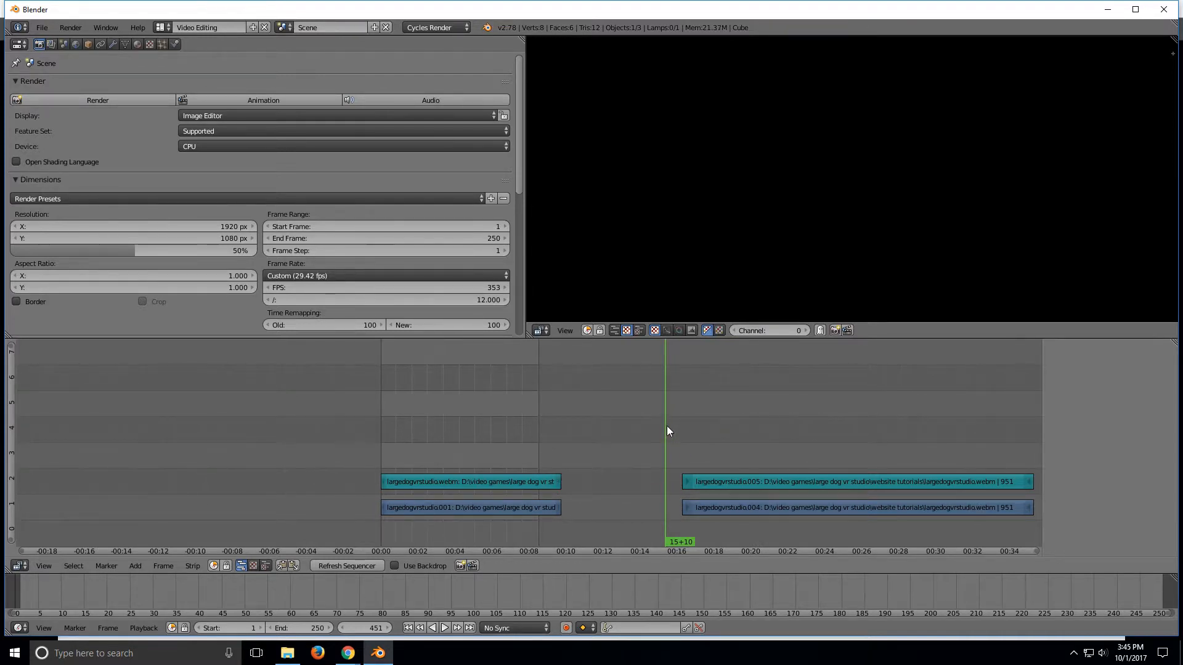
Step: Move the remaining video and sound strips left so they start right after the first section at frame 286
right_click(728, 486)
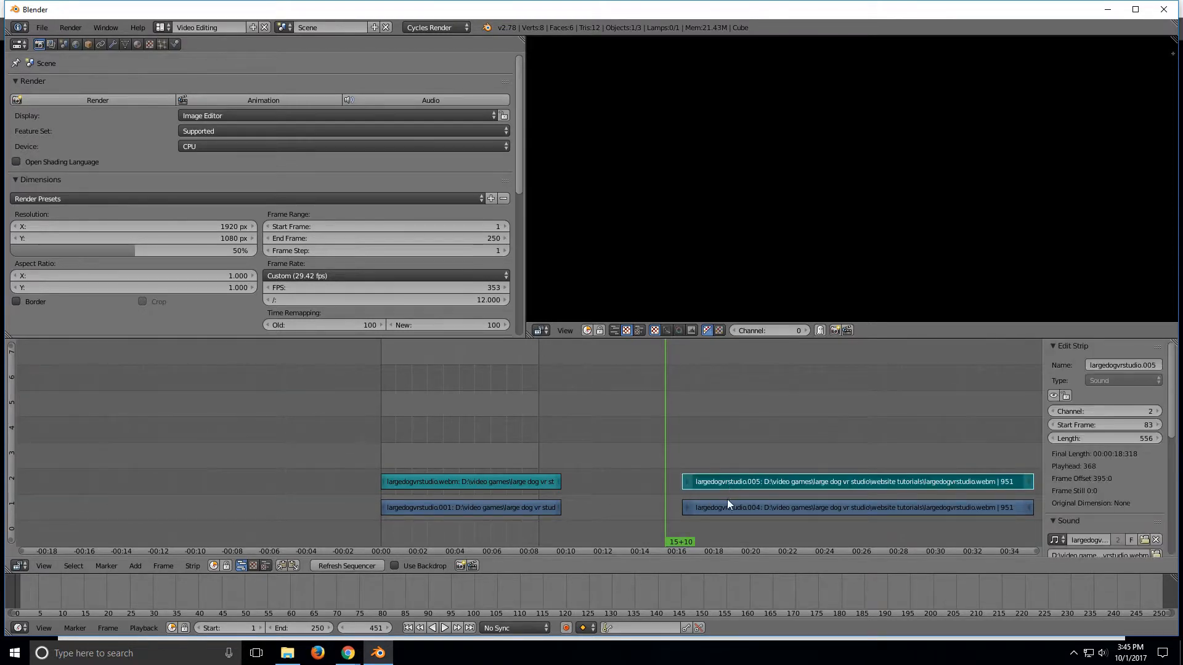
right_click(725, 509)
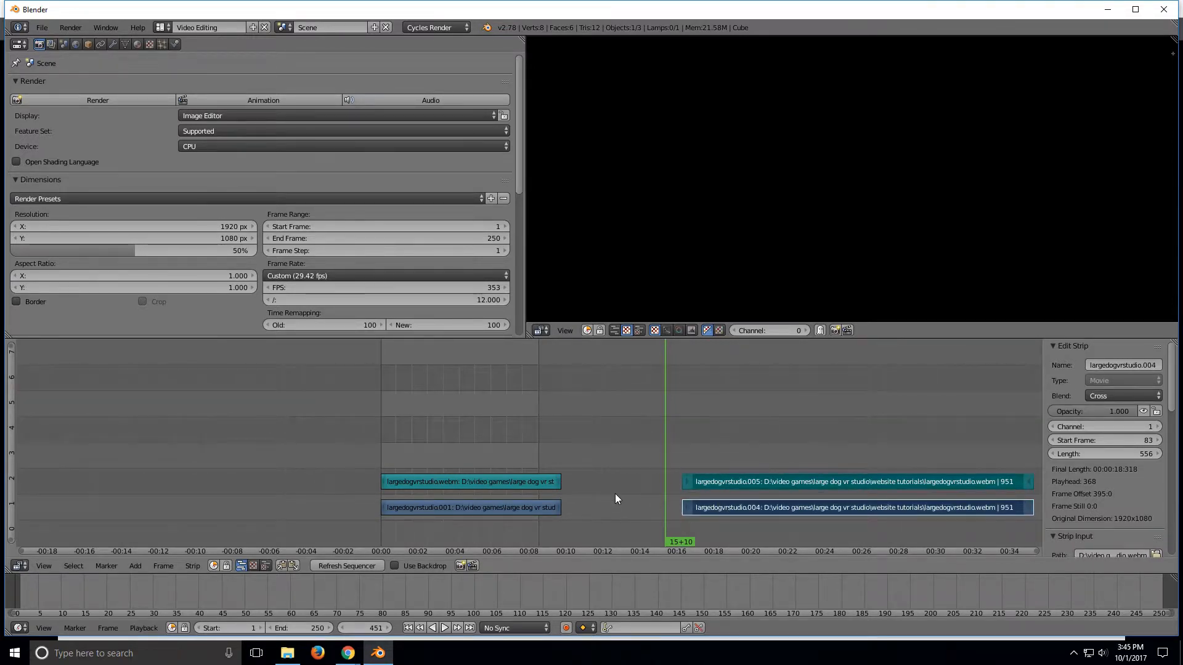
scroll(614, 493, up, 5)
scroll(615, 494, up, 3)
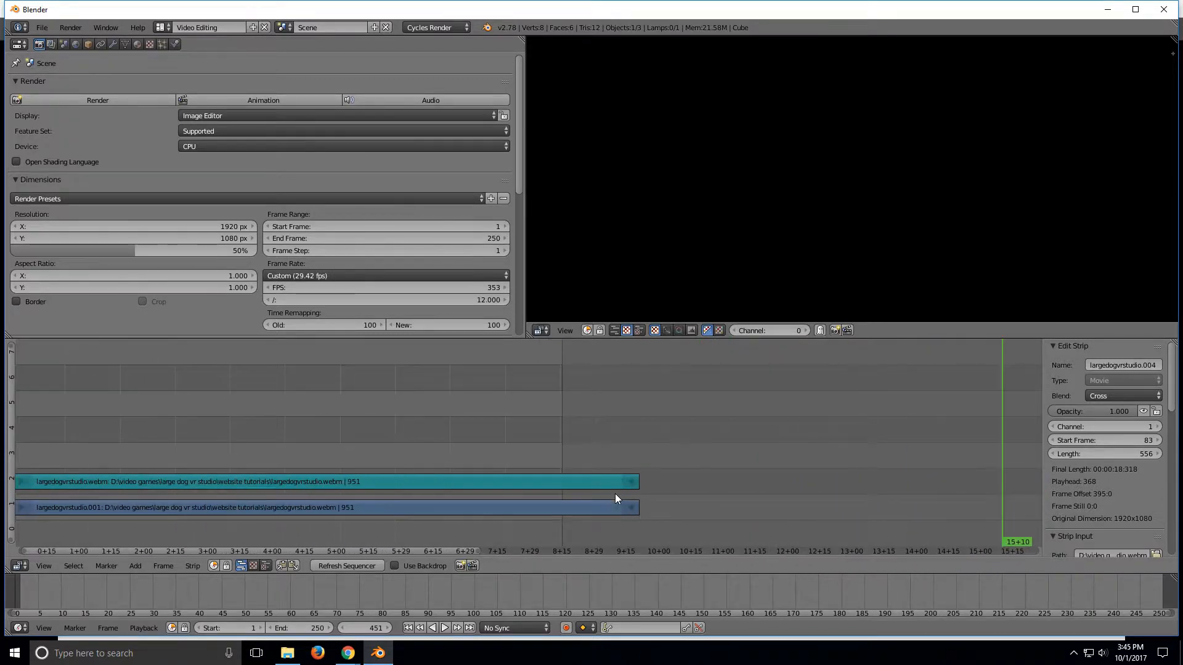
drag(412, 552, 528, 548)
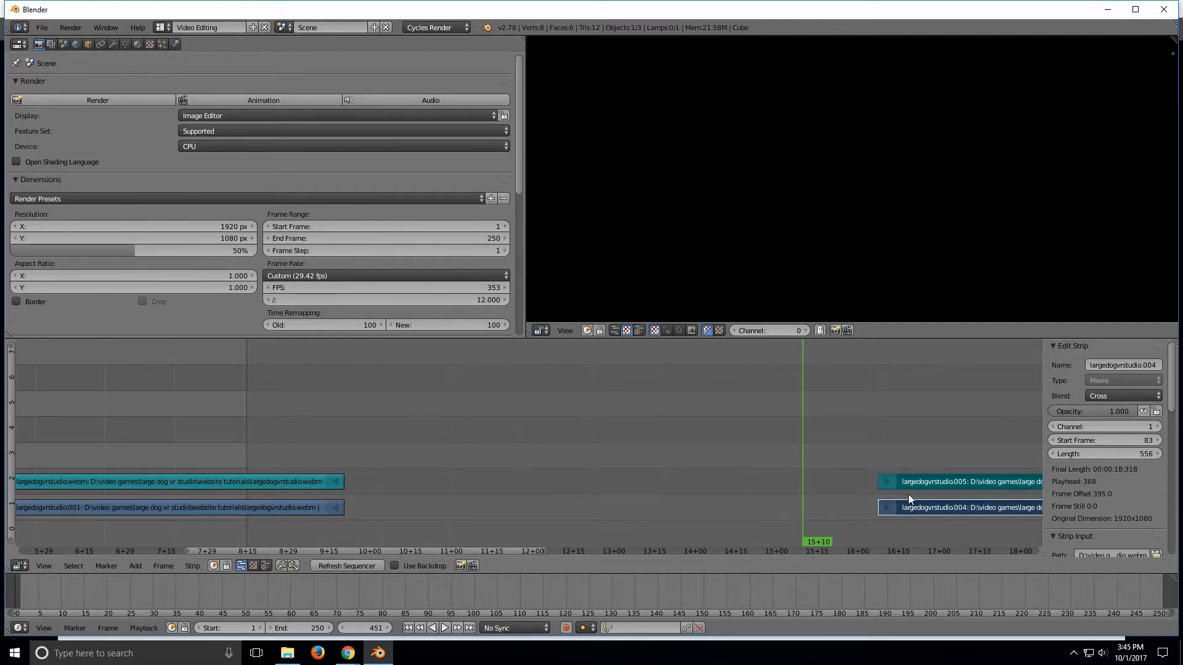
key(g)
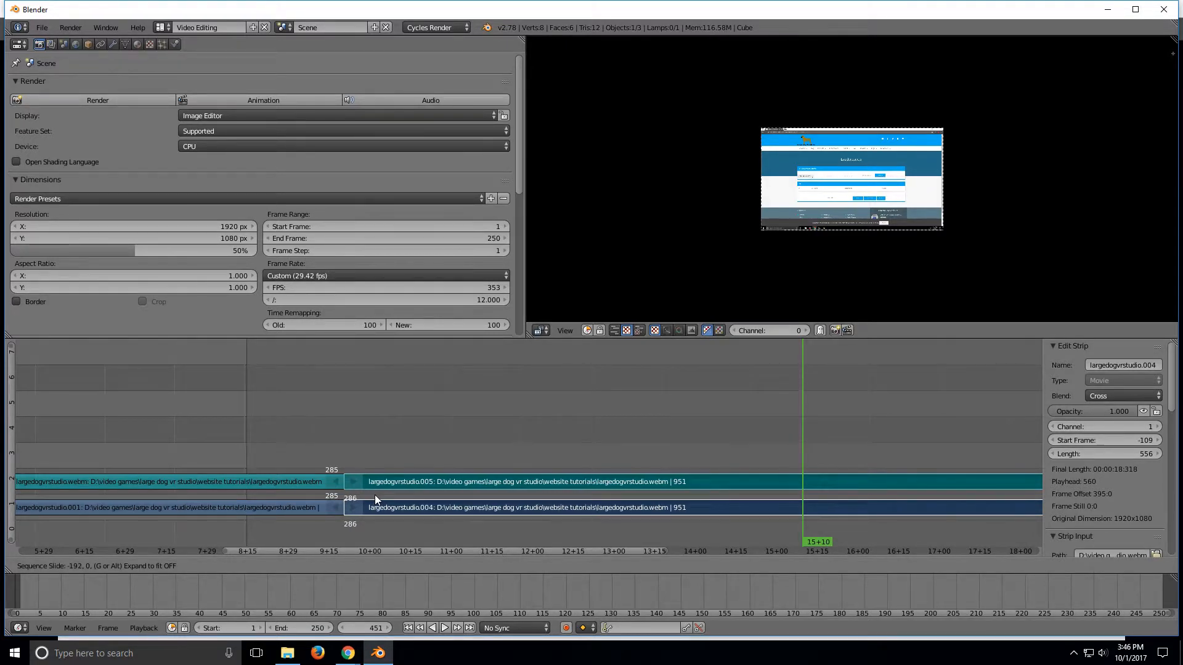
click(374, 494)
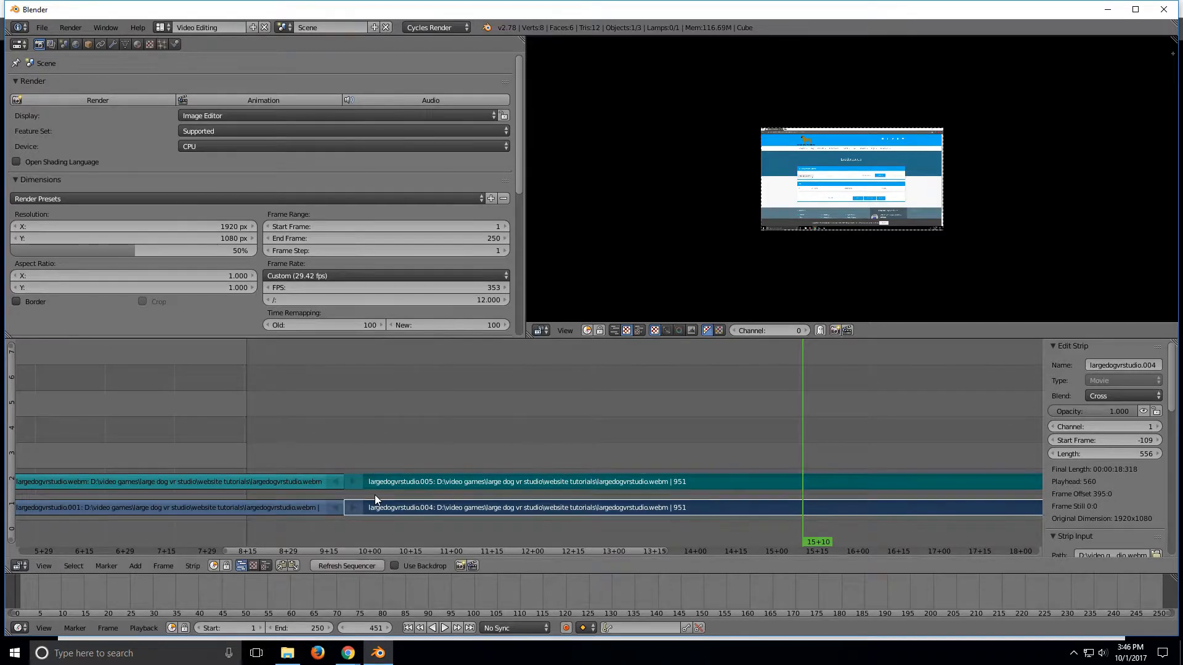
Step: Play back the joined sequence around the edit to check the transition
scroll(452, 436, down, 3)
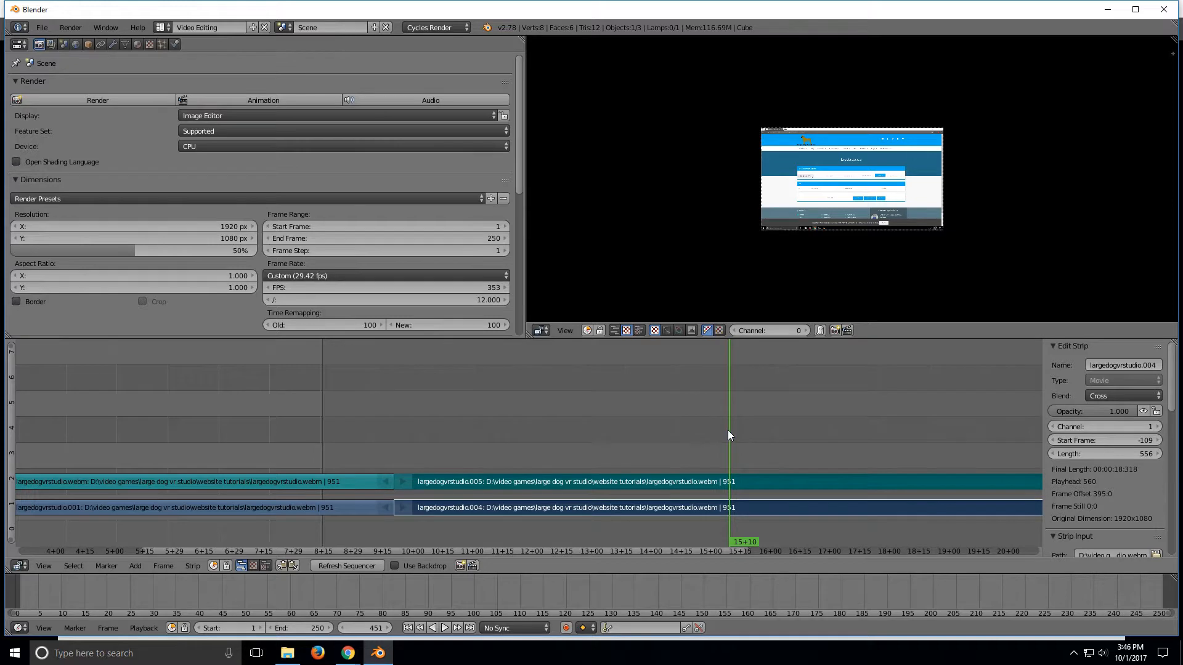
scroll(641, 435, down, 4)
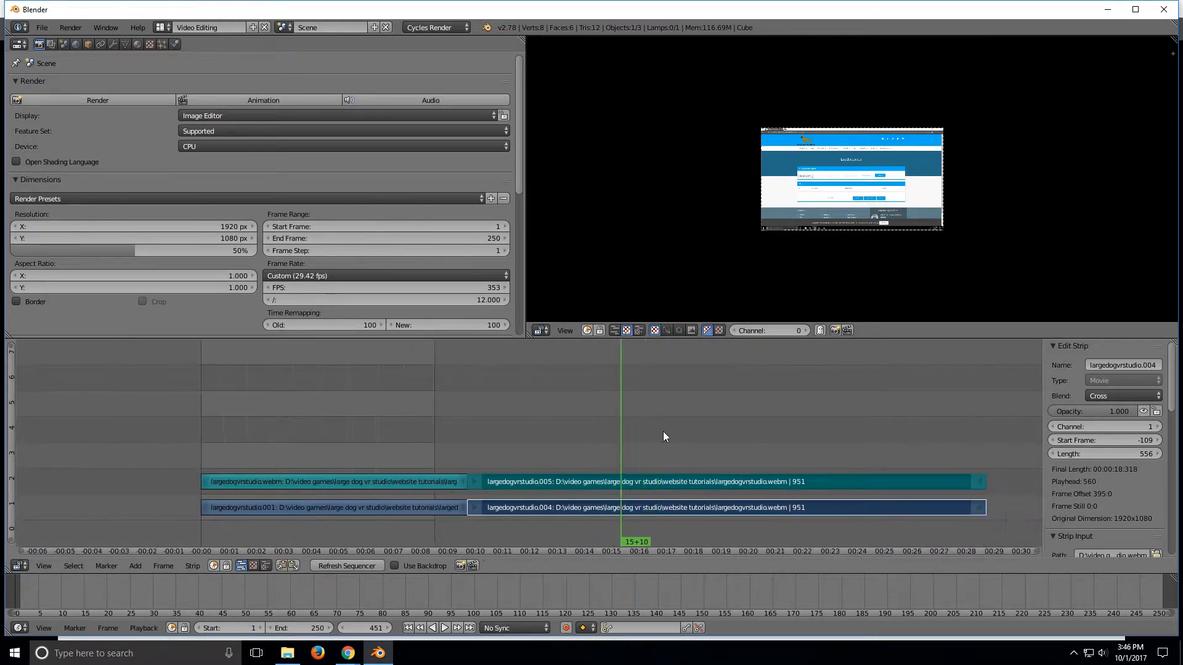
key(shift+alt+a)
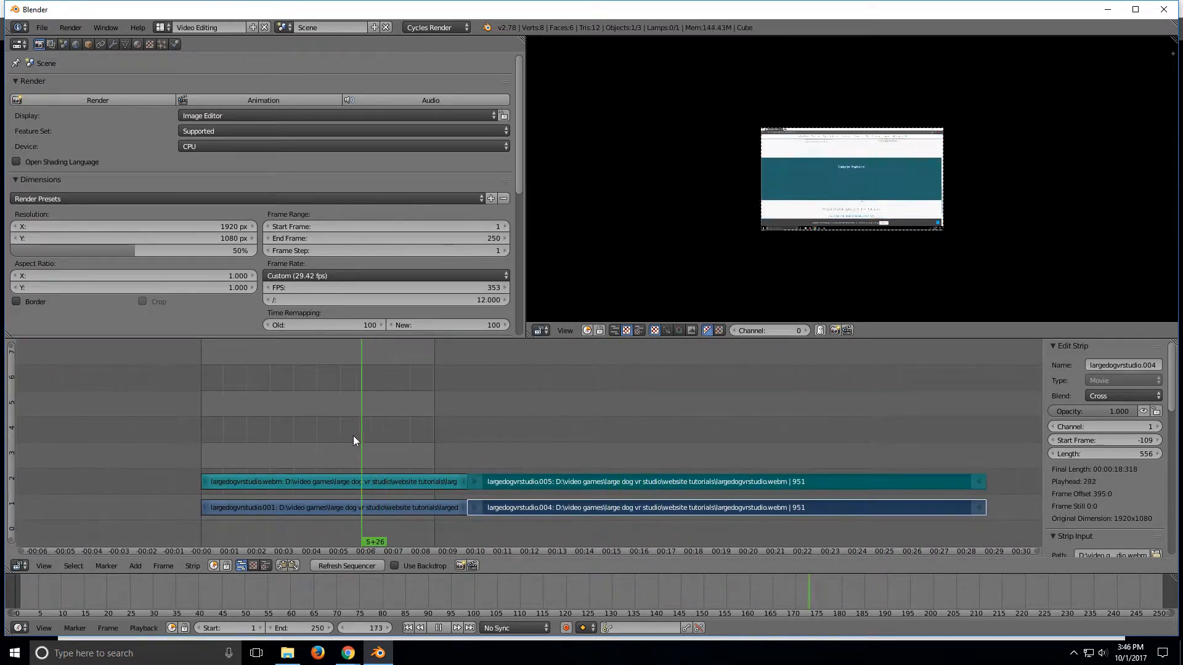
drag(342, 429, 421, 426)
key(alt+a)
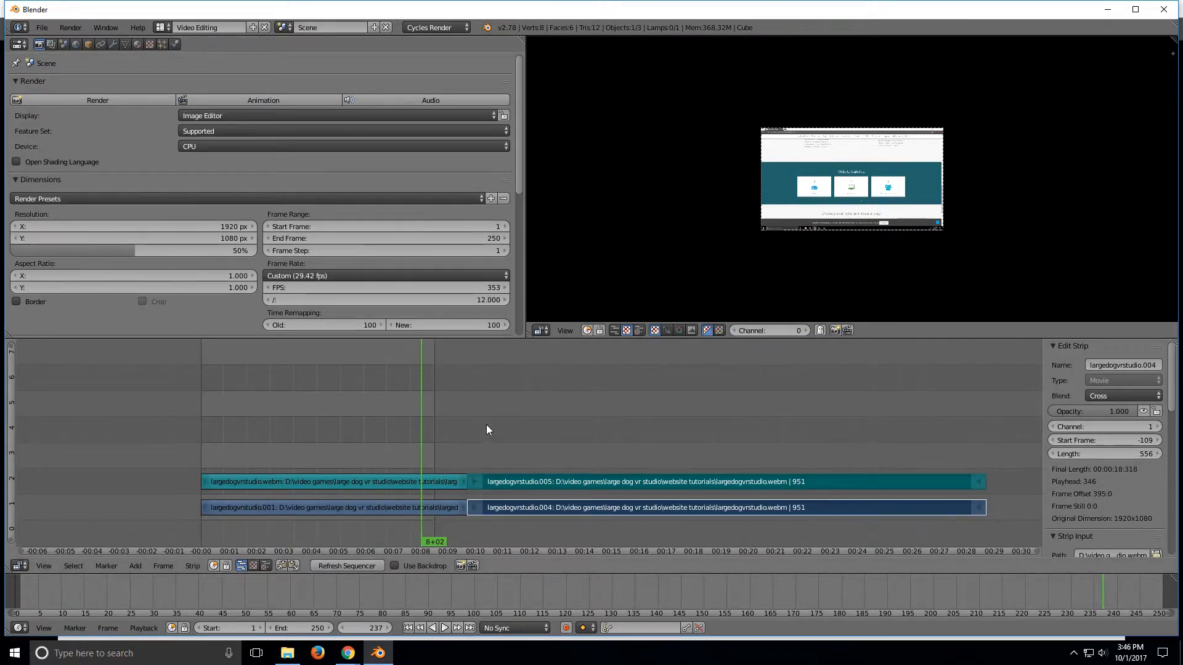
Step: Set the render device to GPU Compute
click(229, 147)
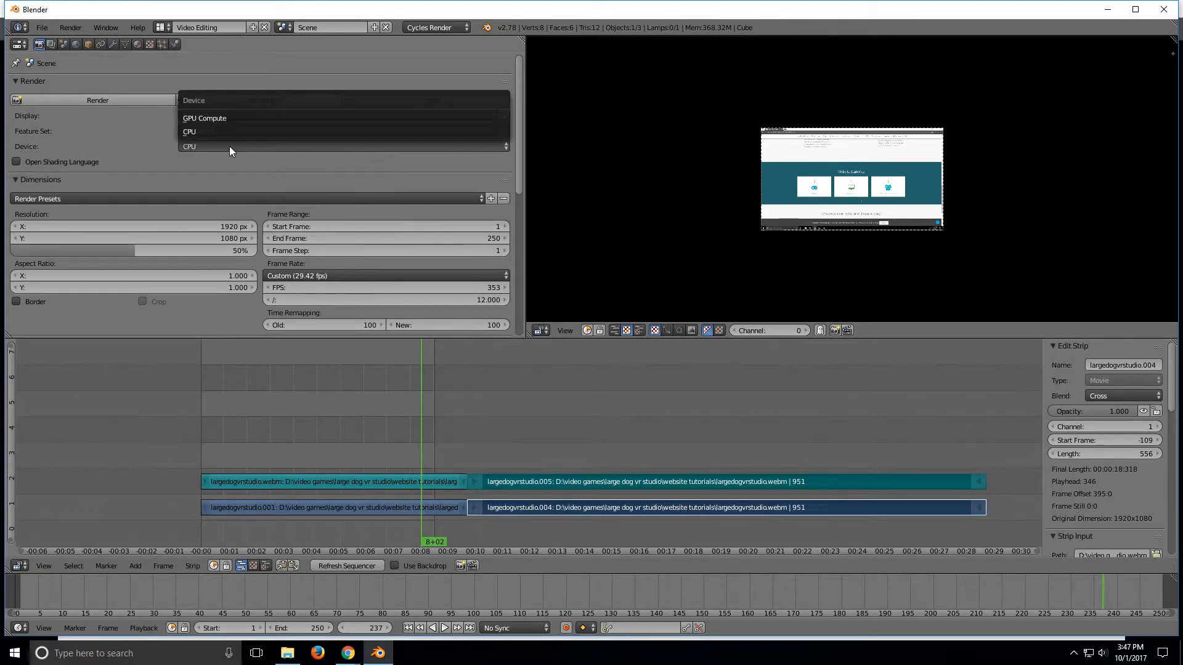
click(205, 117)
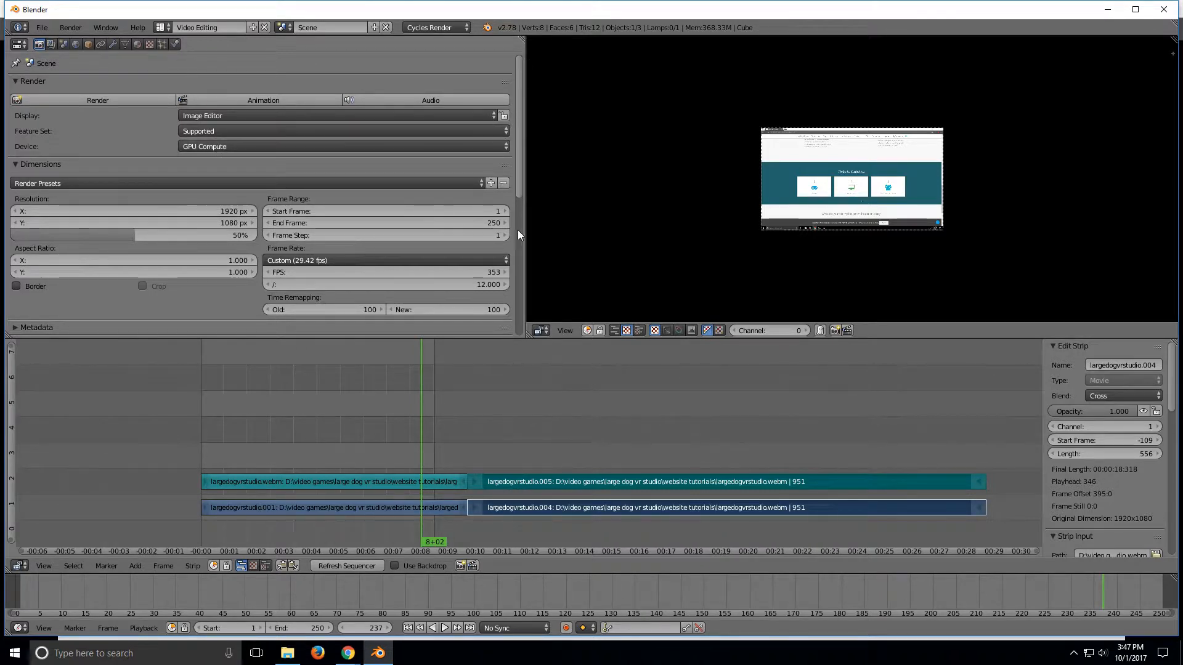
Step: Set the render display option to Keep UI
mouse_move(520, 177)
mouse_down()
mouse_move(519, 190)
mouse_move(519, 170)
mouse_up()
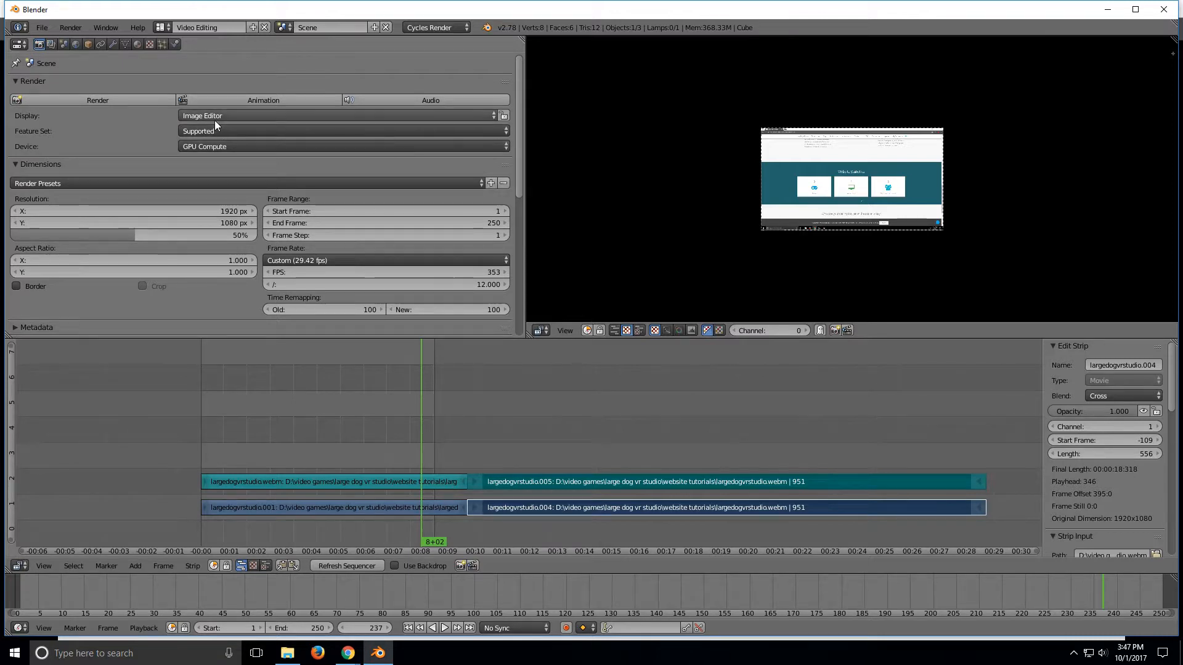
click(232, 115)
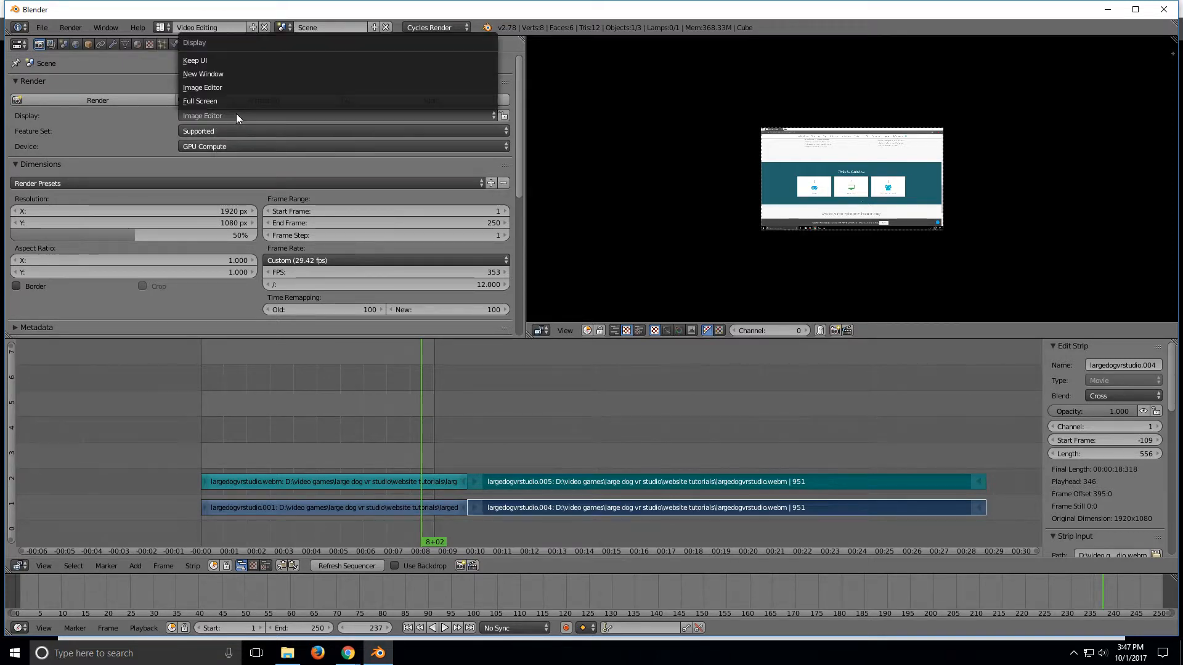
click(211, 64)
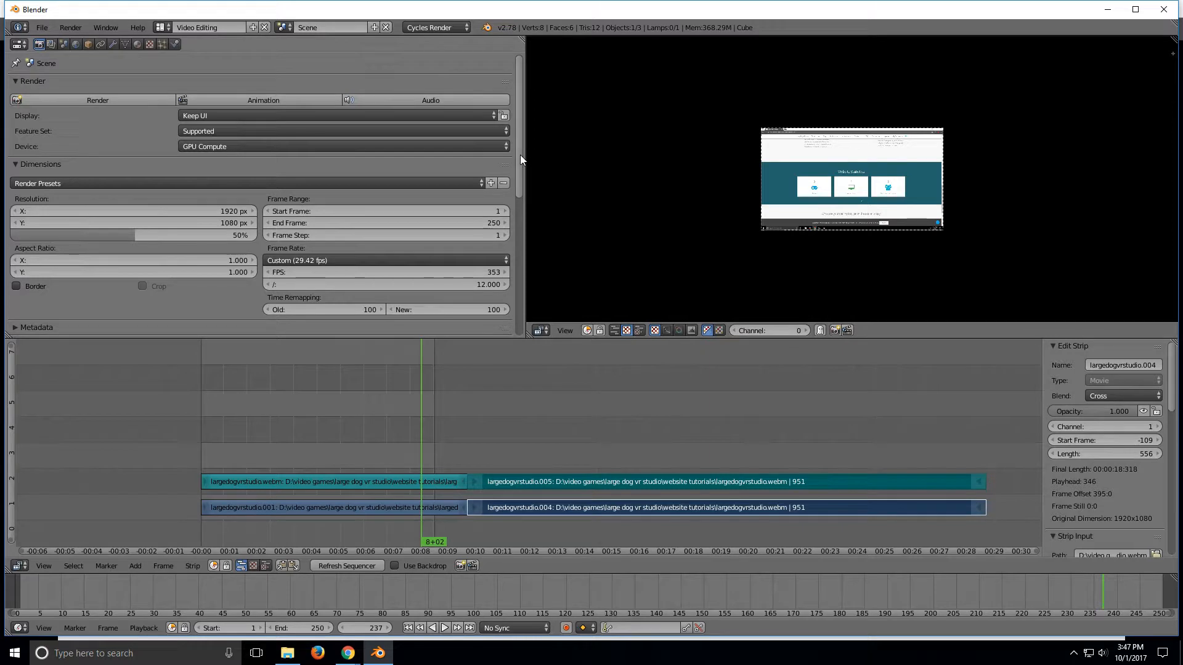
Step: Set the render resolution percentage to 100%
scroll(457, 191, down, 2)
drag(137, 210, 257, 209)
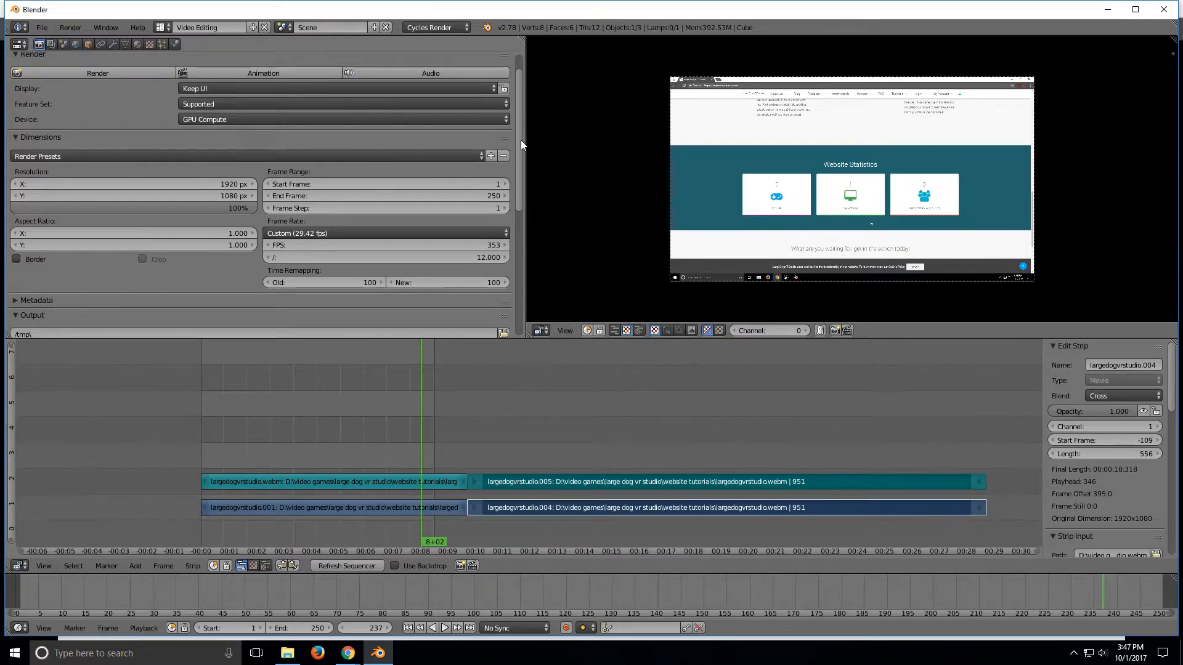
Step: Scroll to the Output settings and look through the website tutorials folder in File Explorer
drag(520, 139, 520, 135)
drag(520, 121, 519, 157)
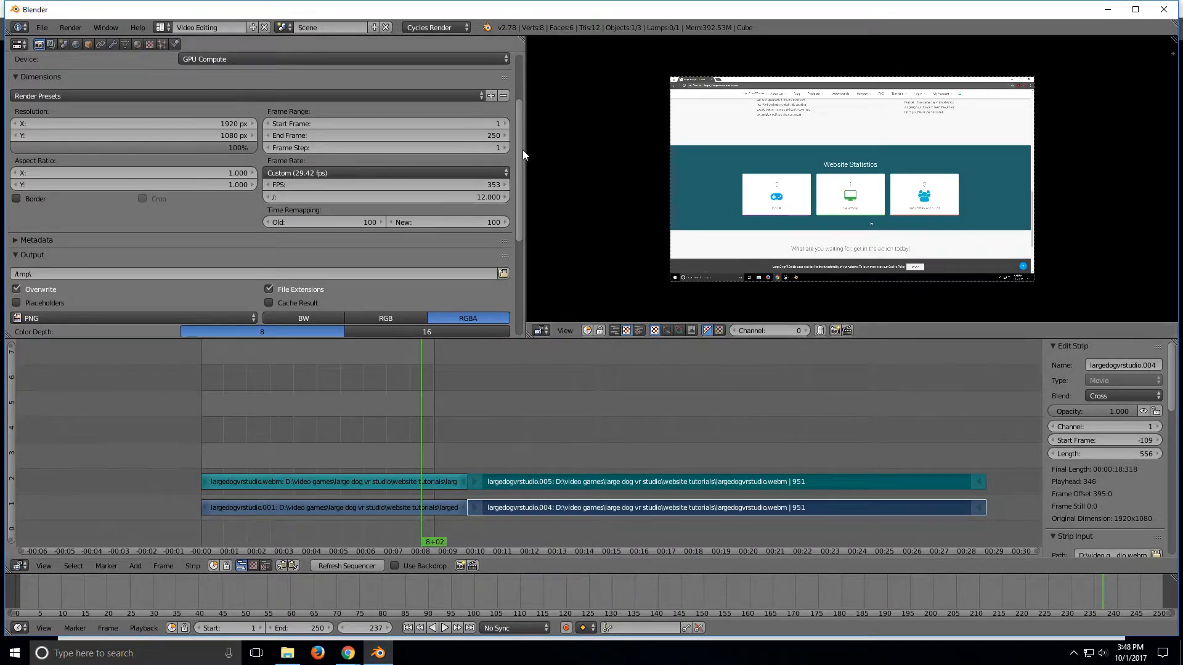
mouse_move(519, 146)
mouse_down()
mouse_move(520, 158)
mouse_move(522, 118)
mouse_move(516, 165)
mouse_up()
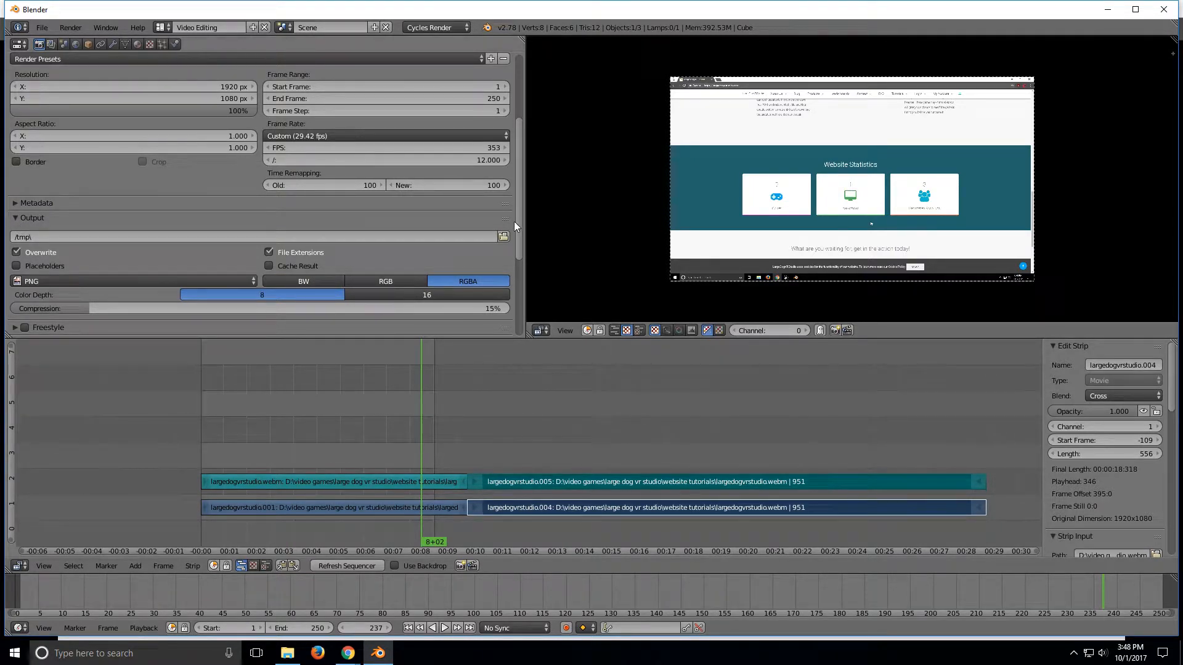
mouse_move(518, 225)
mouse_down()
mouse_move(506, 161)
mouse_move(504, 230)
mouse_up()
scroll(504, 230, down, 1)
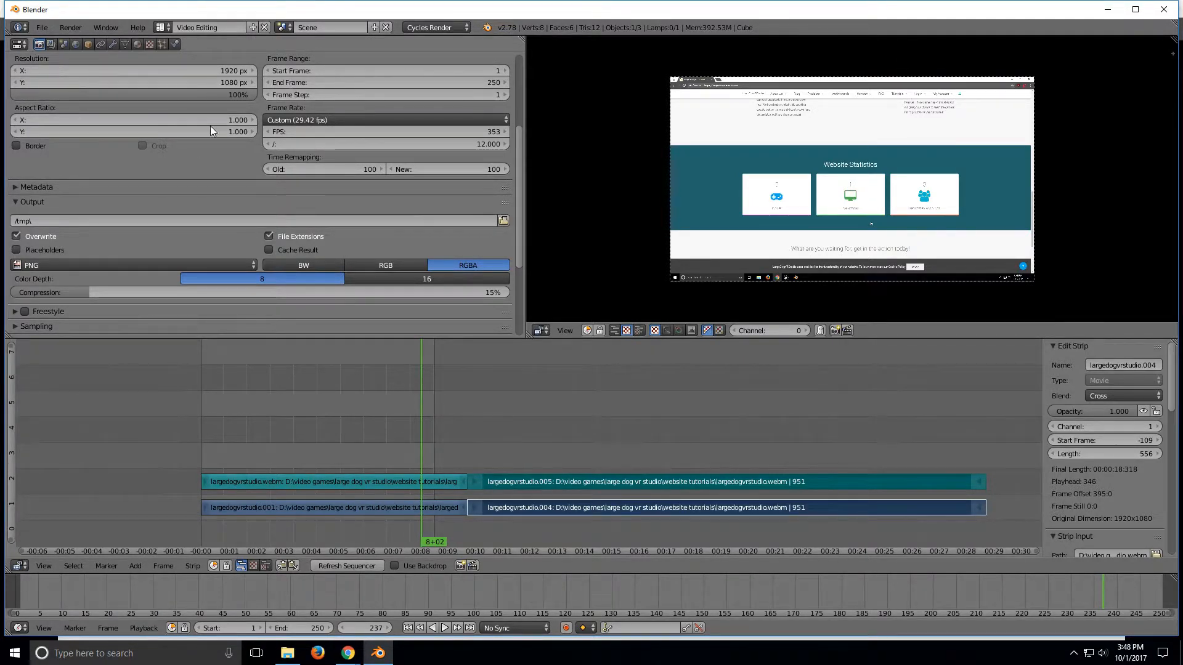
drag(516, 197, 513, 232)
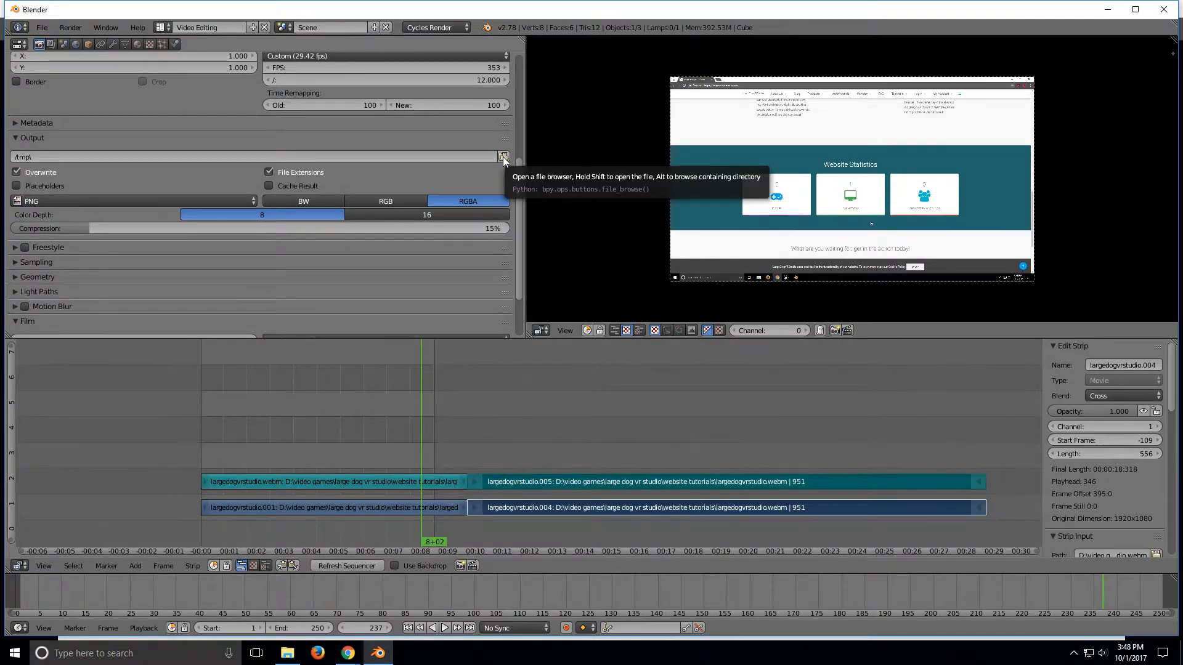
click(287, 653)
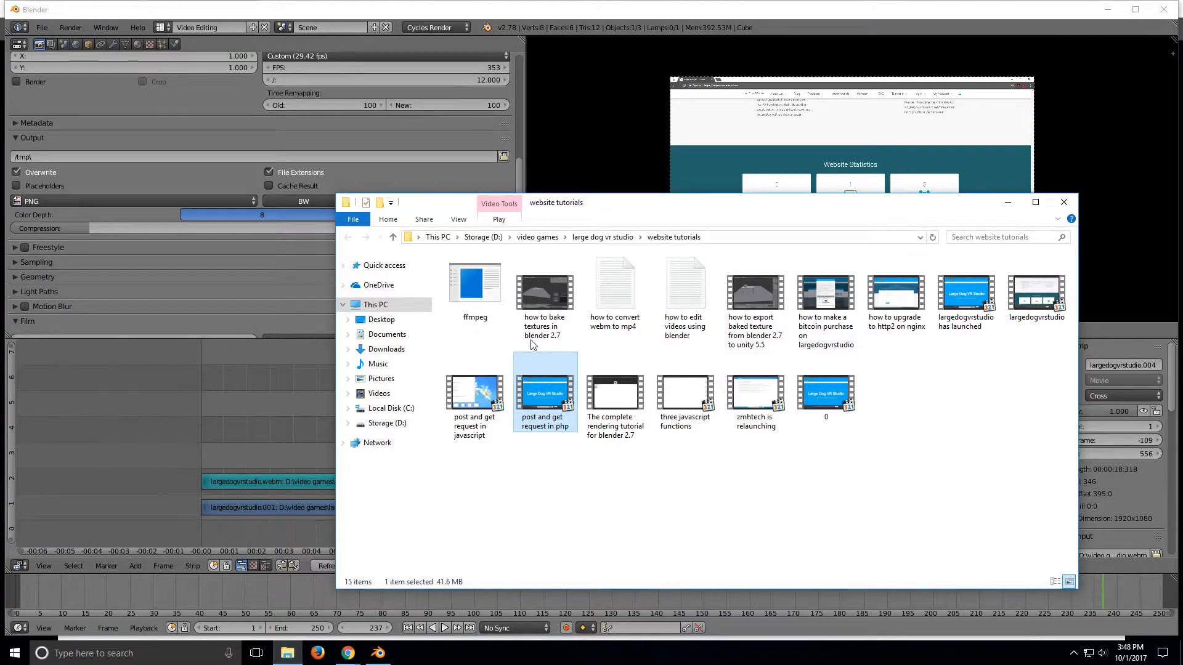
click(1007, 202)
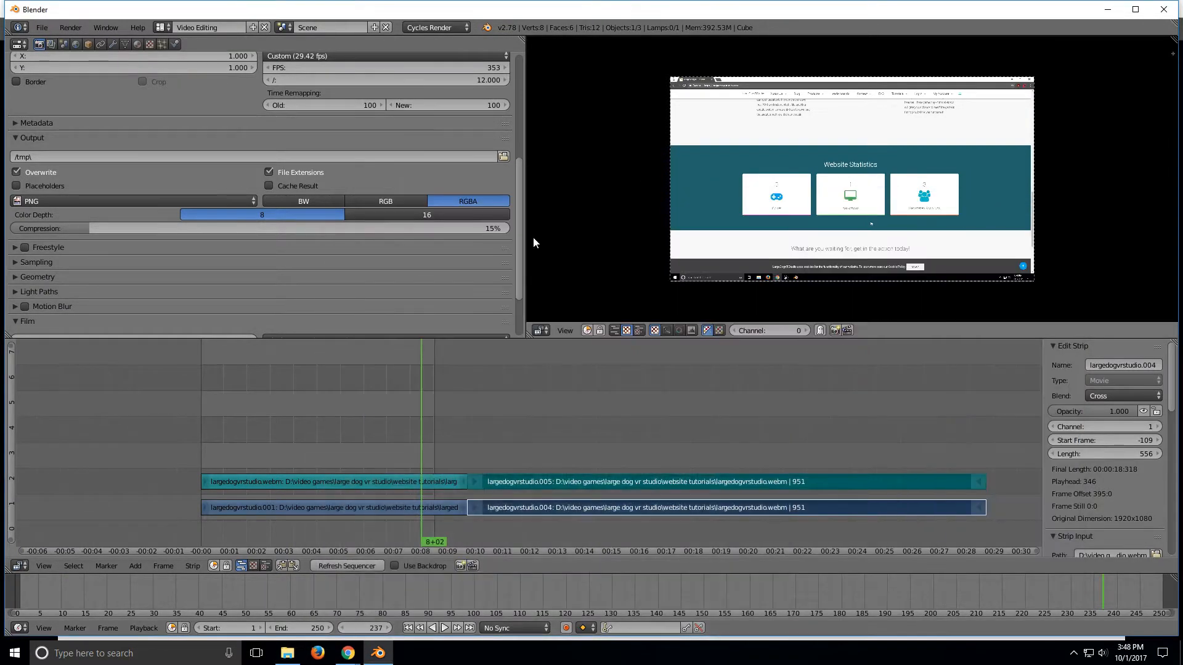
Step: Set the output path to the website tutorials folder with the file name largedogvrstudioupdated.mp4
click(503, 155)
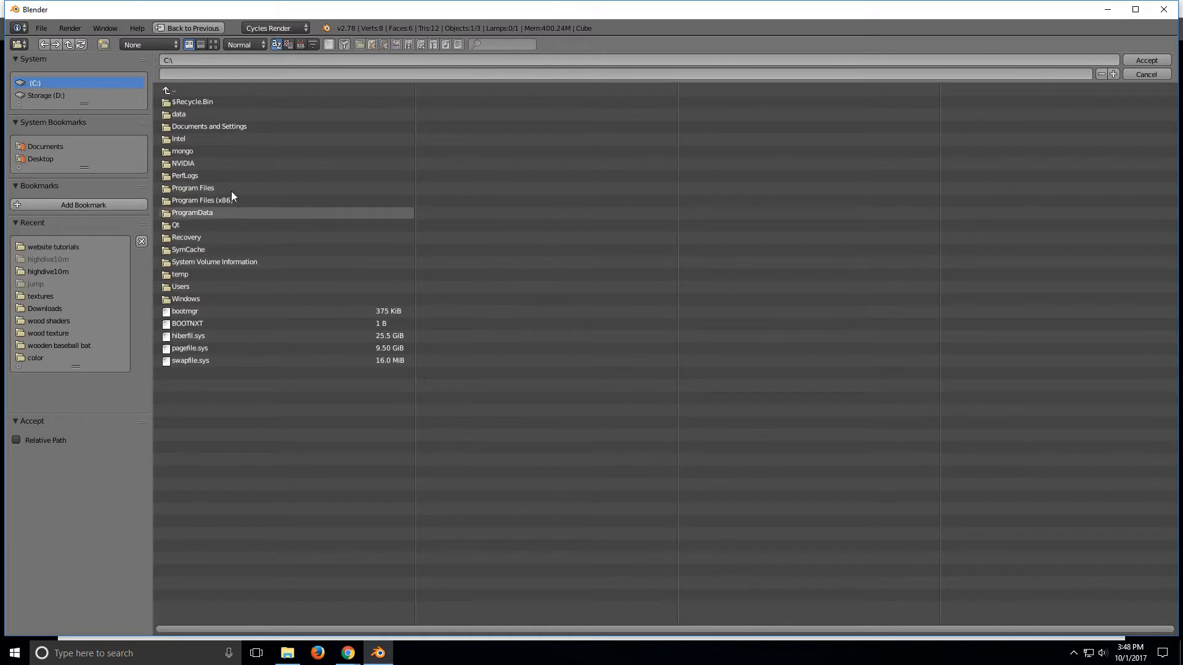
click(50, 246)
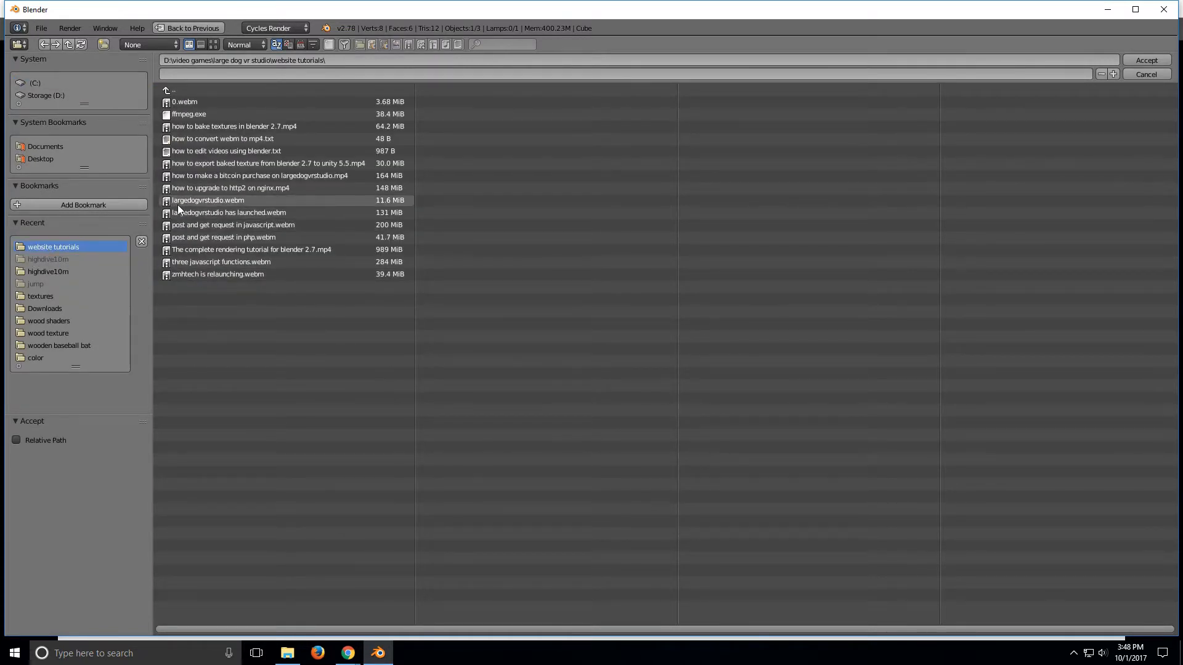
click(254, 77)
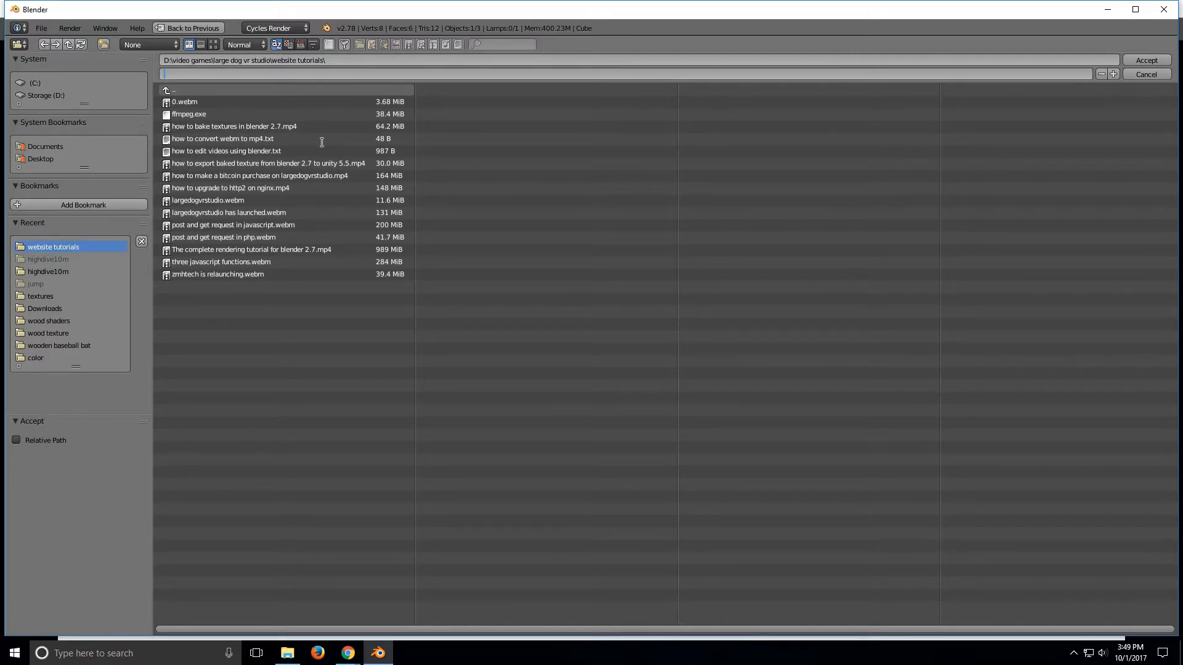
text(largedogvrstudioupdated.mp4)
click(1138, 62)
click(1140, 60)
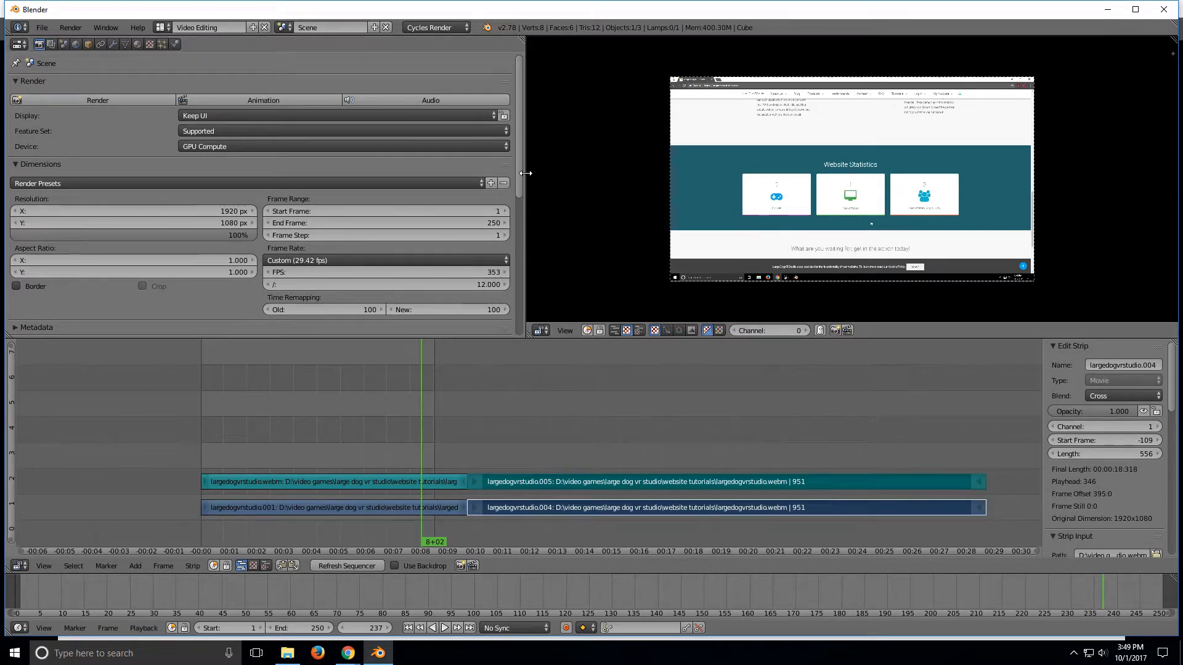
Step: Set the output color depth to 16
drag(521, 165, 522, 274)
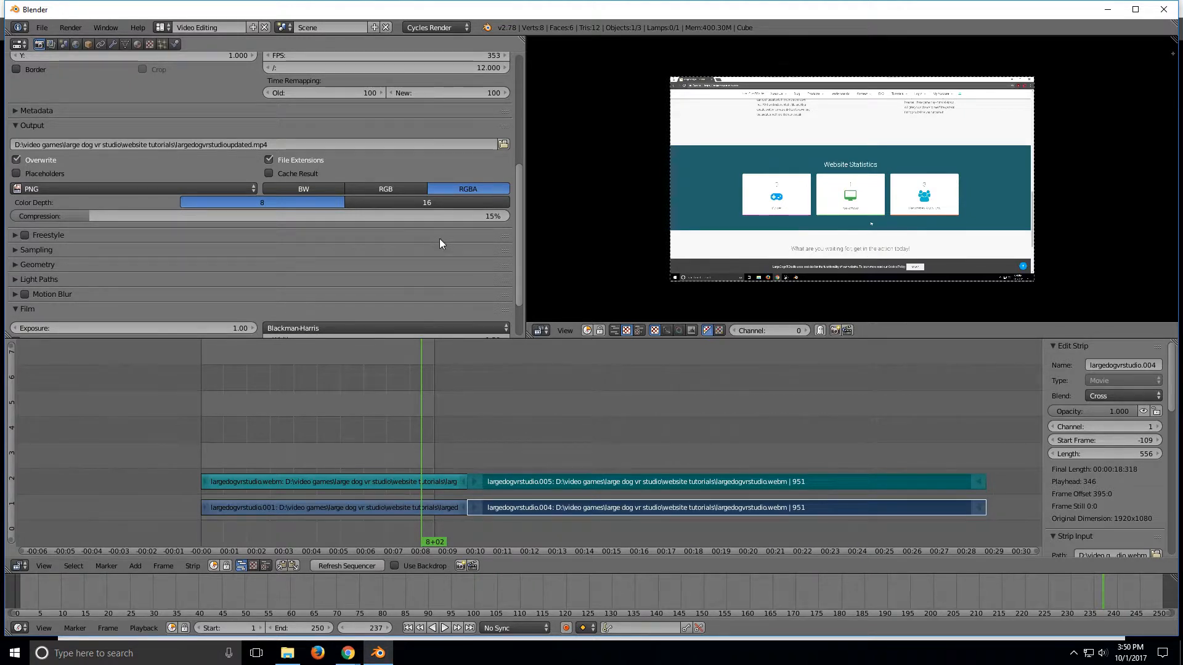
scroll(519, 208, up, 4)
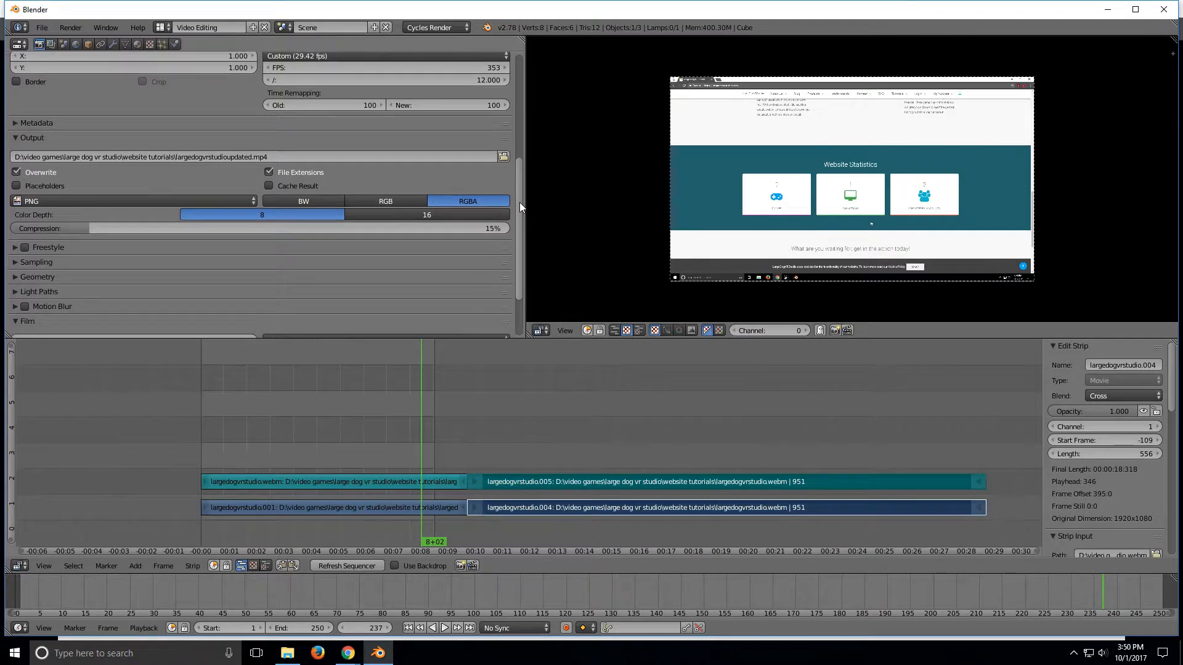
drag(519, 192, 516, 204)
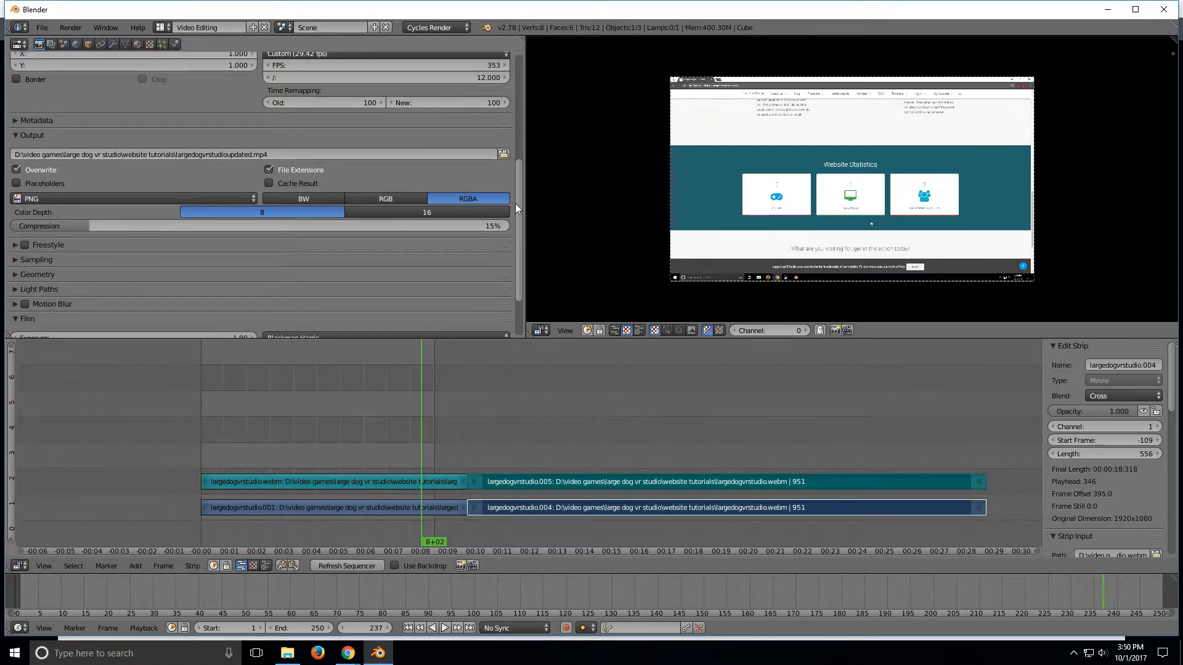
drag(516, 203, 515, 207)
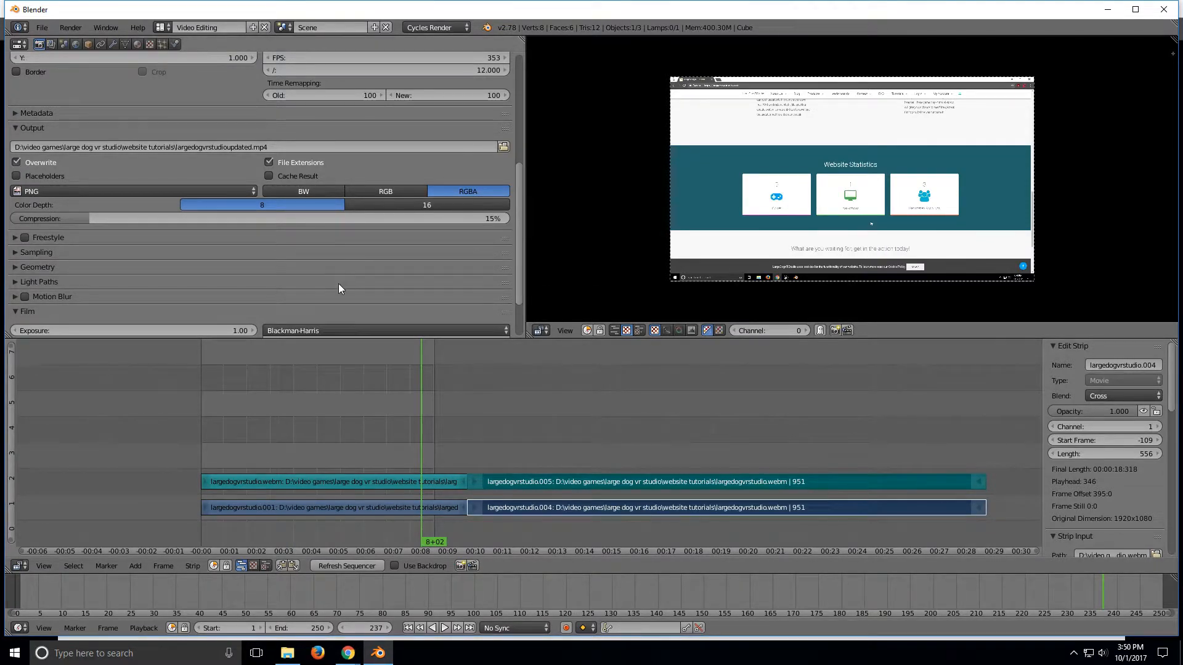
drag(518, 242, 518, 243)
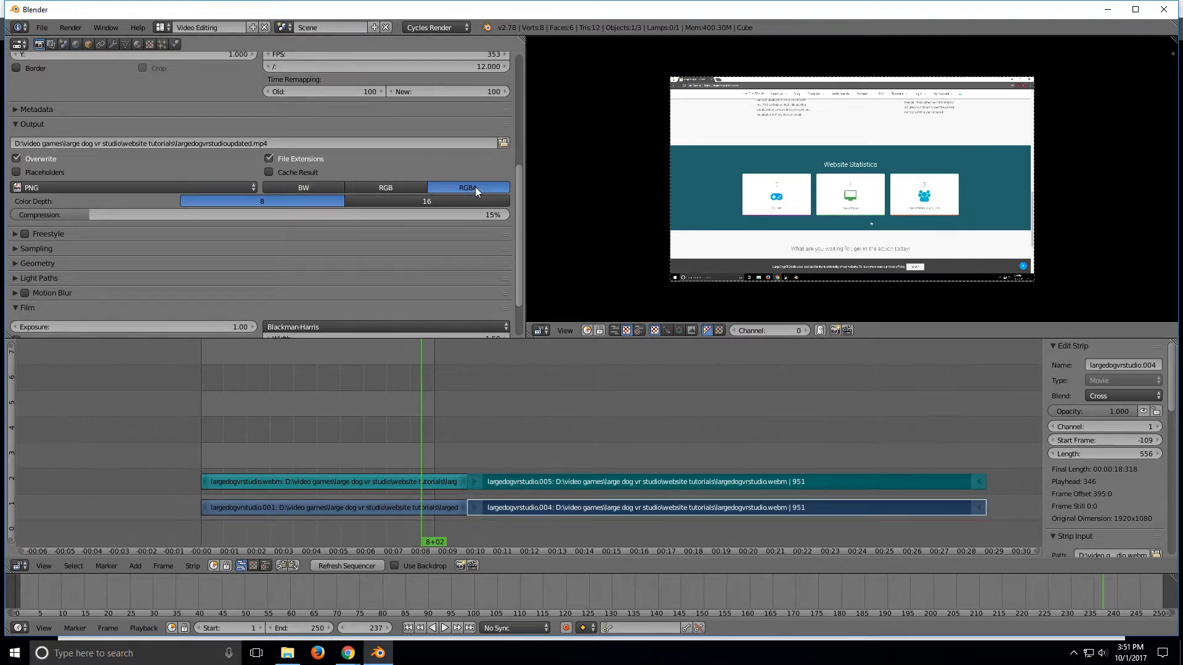
click(420, 201)
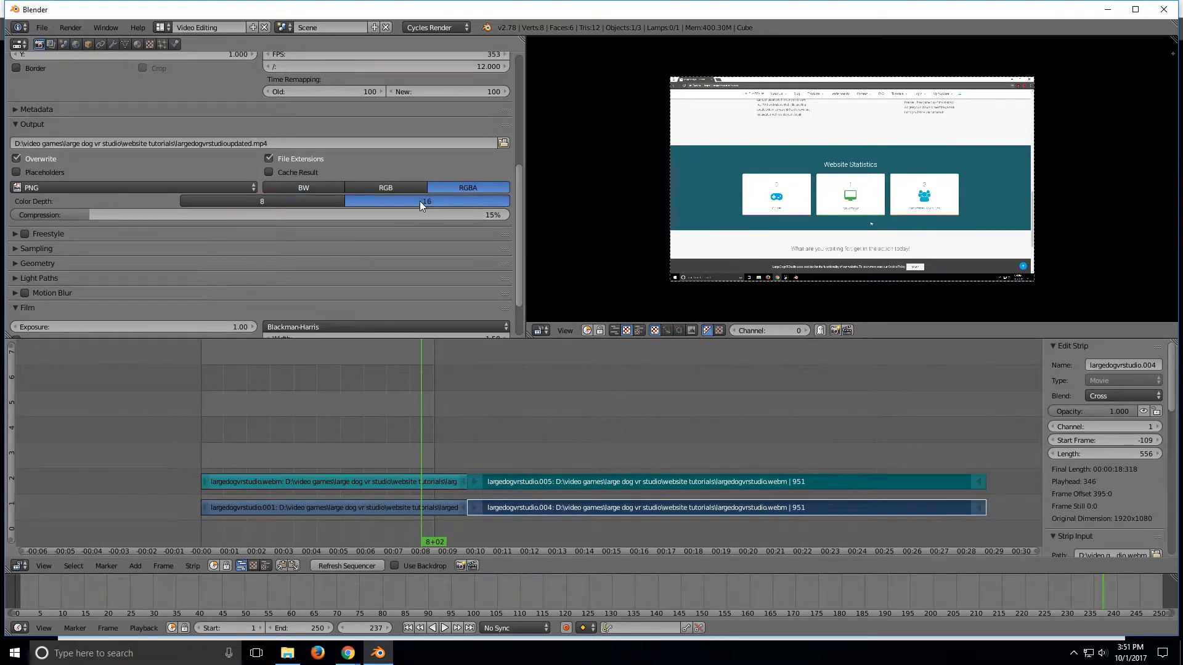
Step: Change the output file format to H.264 with RGB color
click(194, 188)
key(Escape)
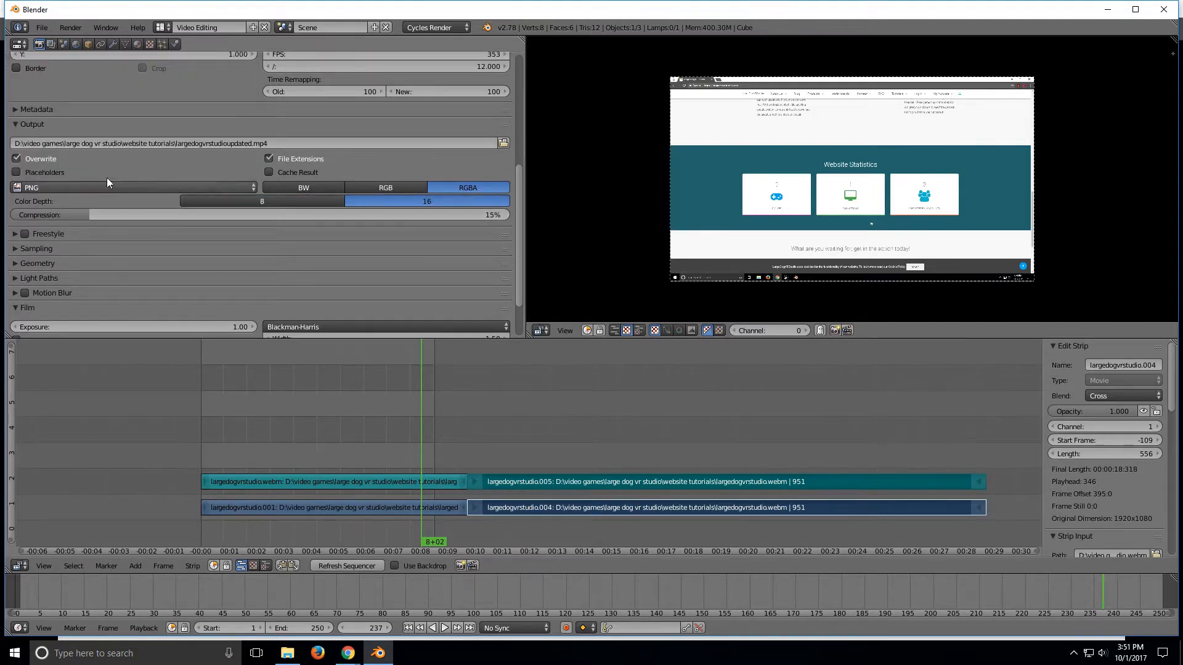
click(72, 191)
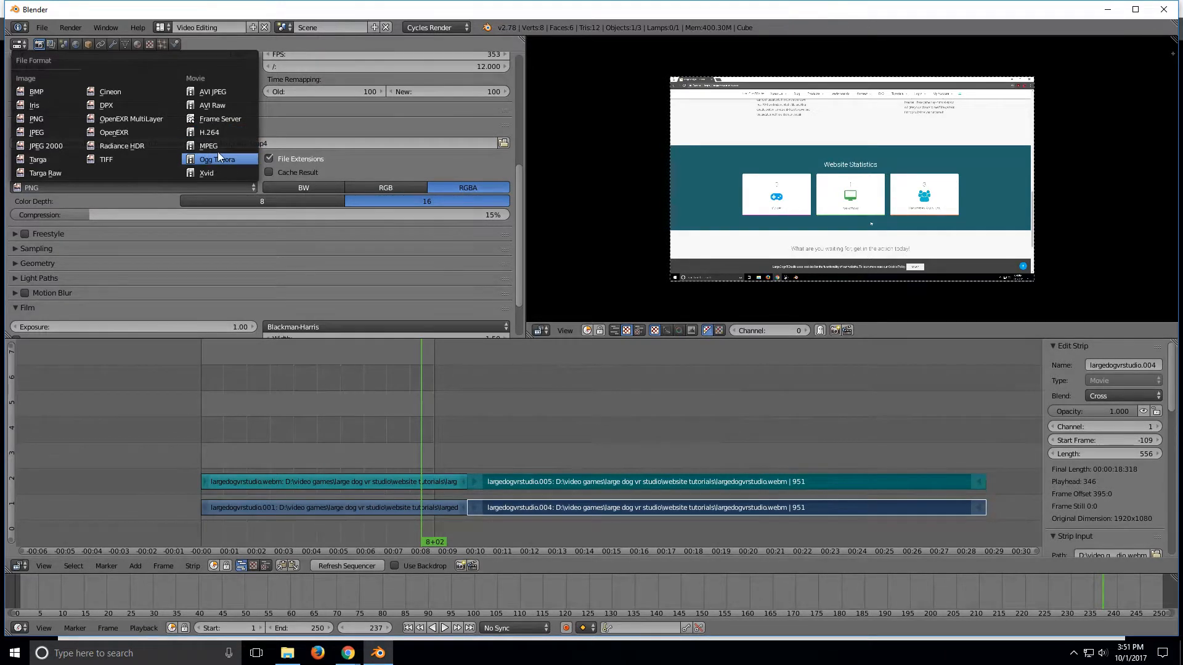
click(216, 134)
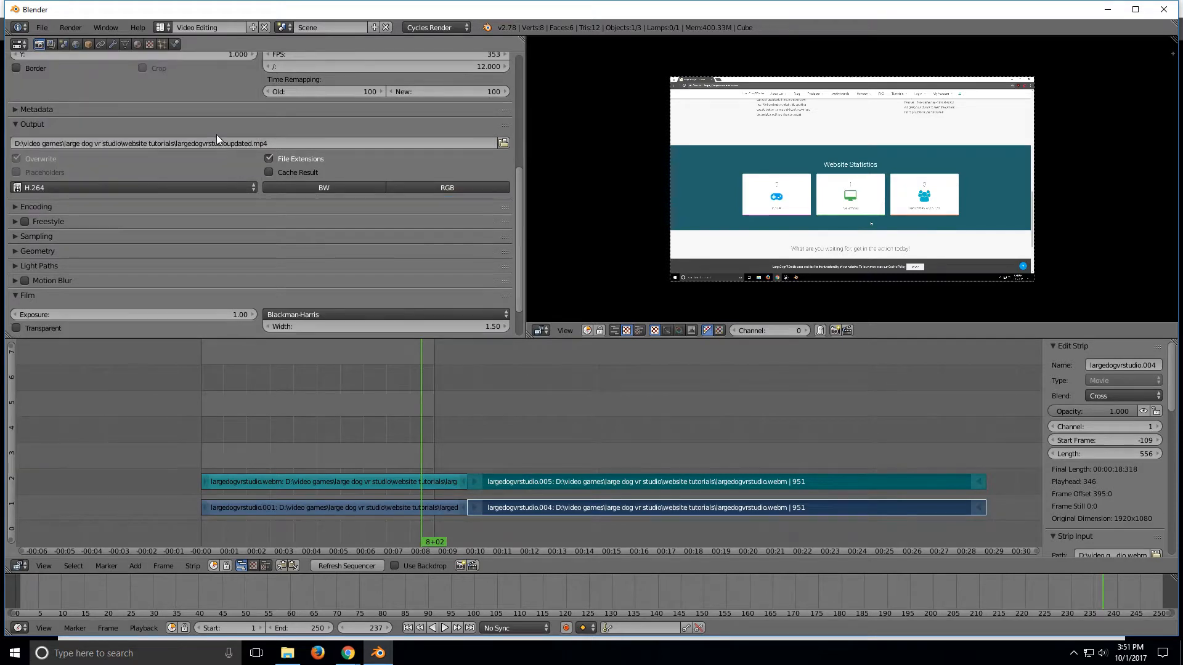
click(412, 187)
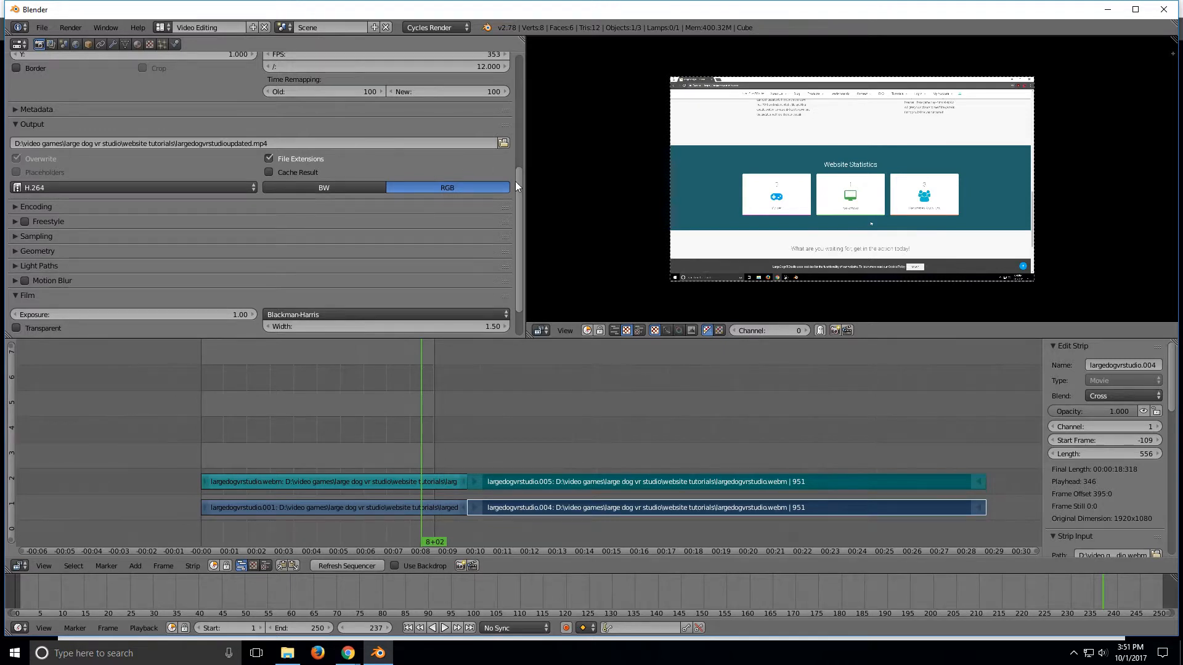
Step: Expand the Encoding settings and set the container format to MPEG-4
click(16, 208)
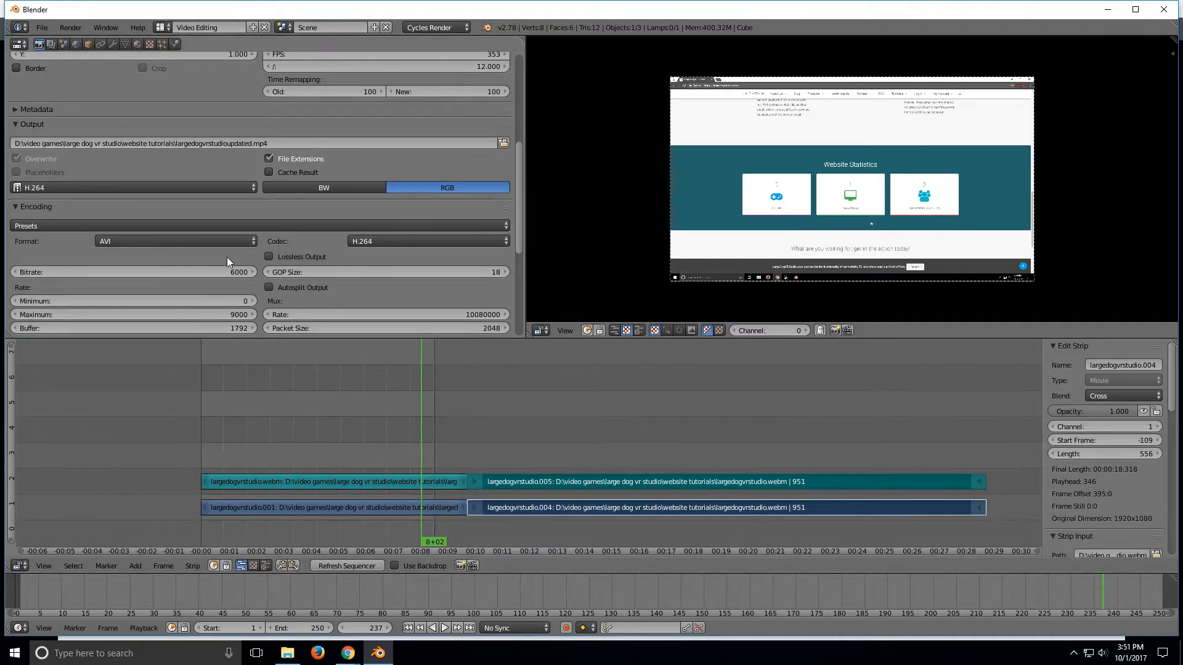
click(229, 240)
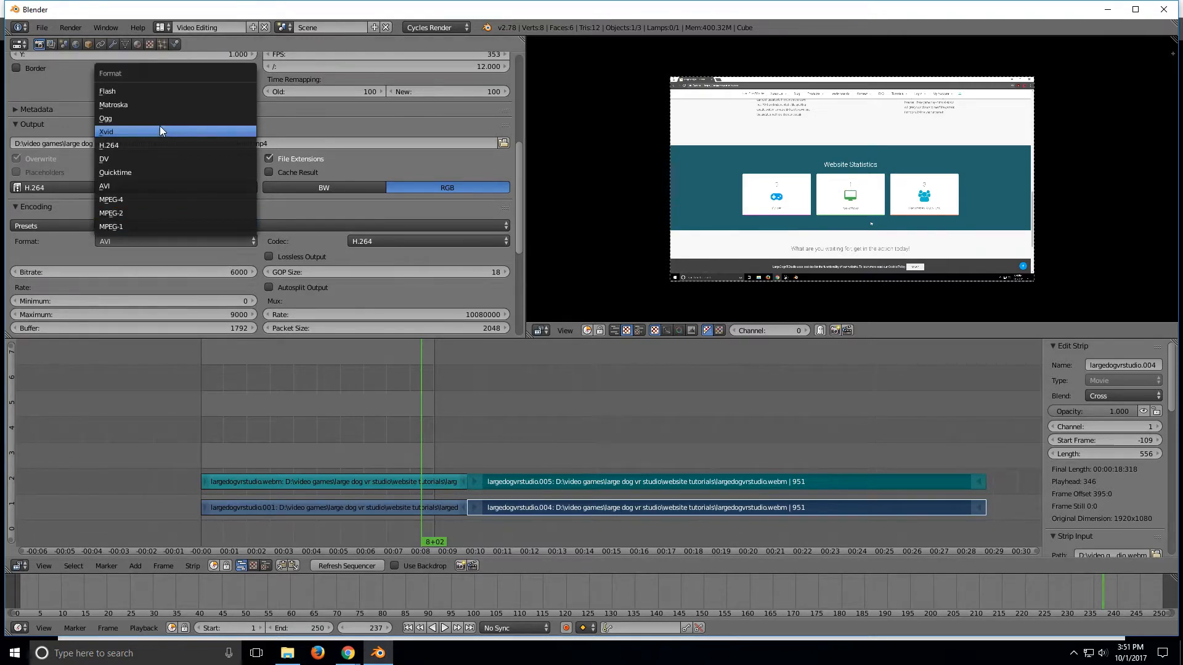
scroll(157, 206, down, 2)
scroll(158, 205, down, 1)
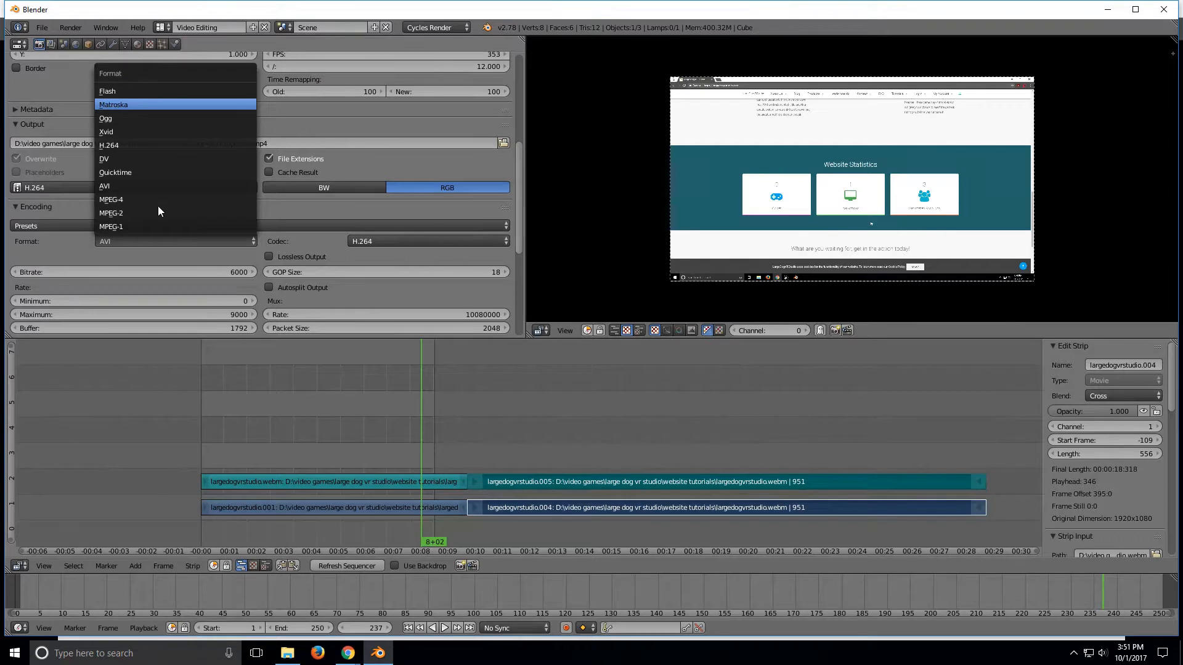
click(121, 200)
Step: Set the encoding GOP size to 14
click(367, 242)
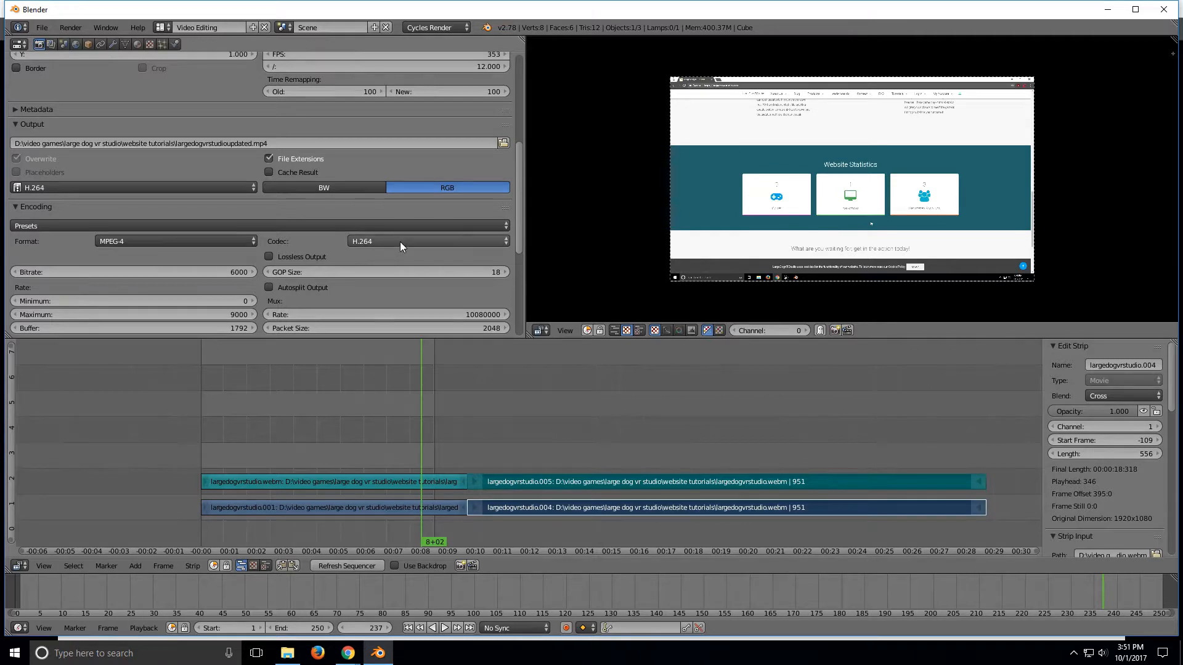
drag(520, 184, 517, 231)
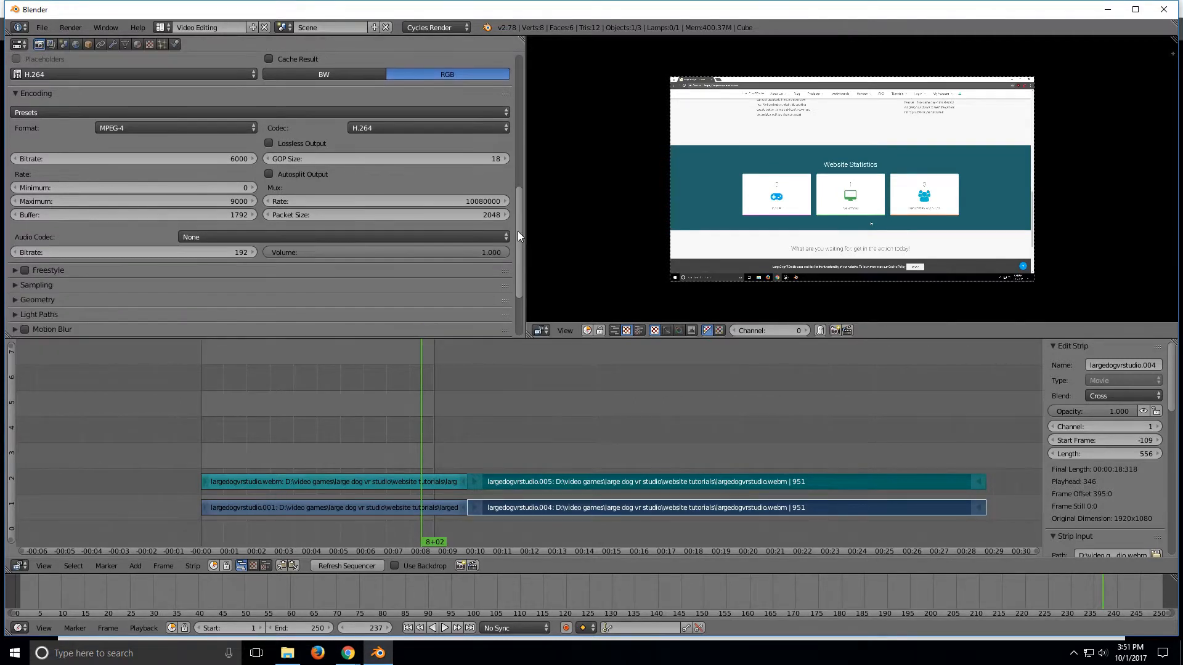
click(451, 157)
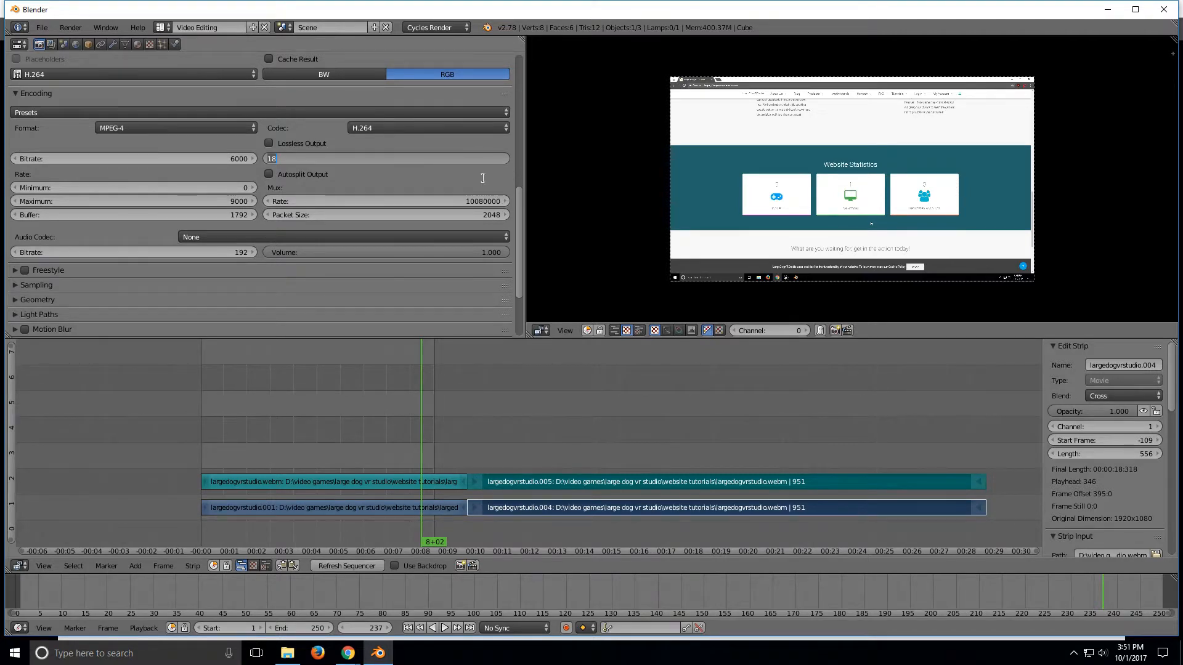
text(1)
key(Return)
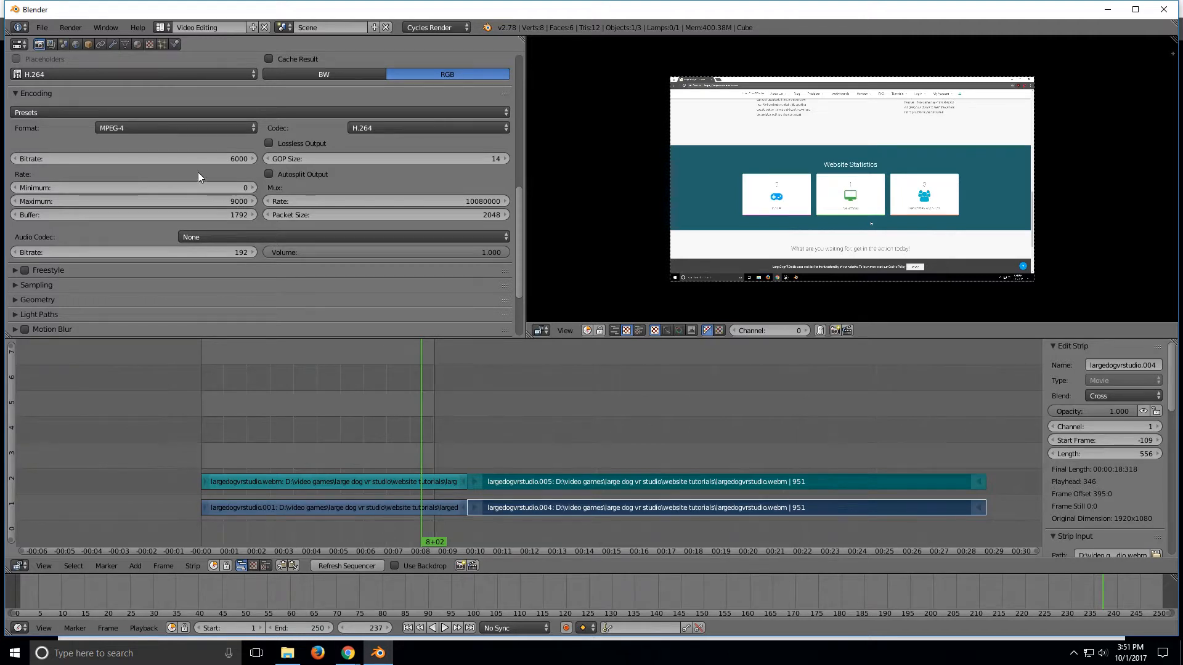
Step: Set the video bitrate to 10000
click(231, 160)
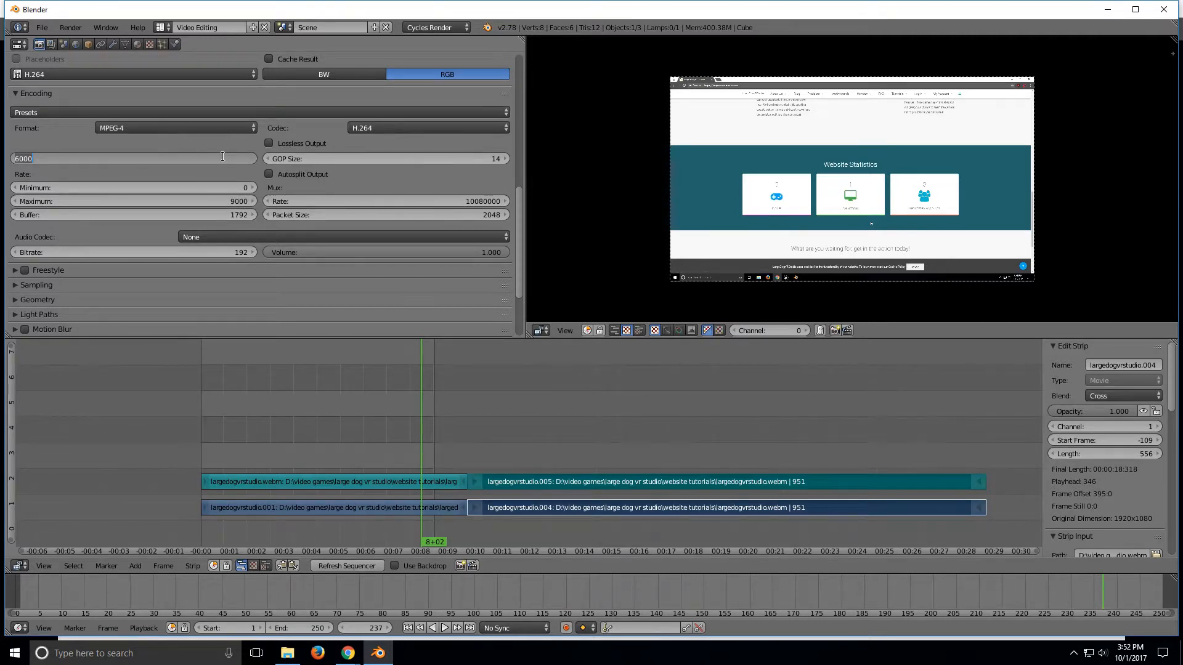
text(10000)
key(Return)
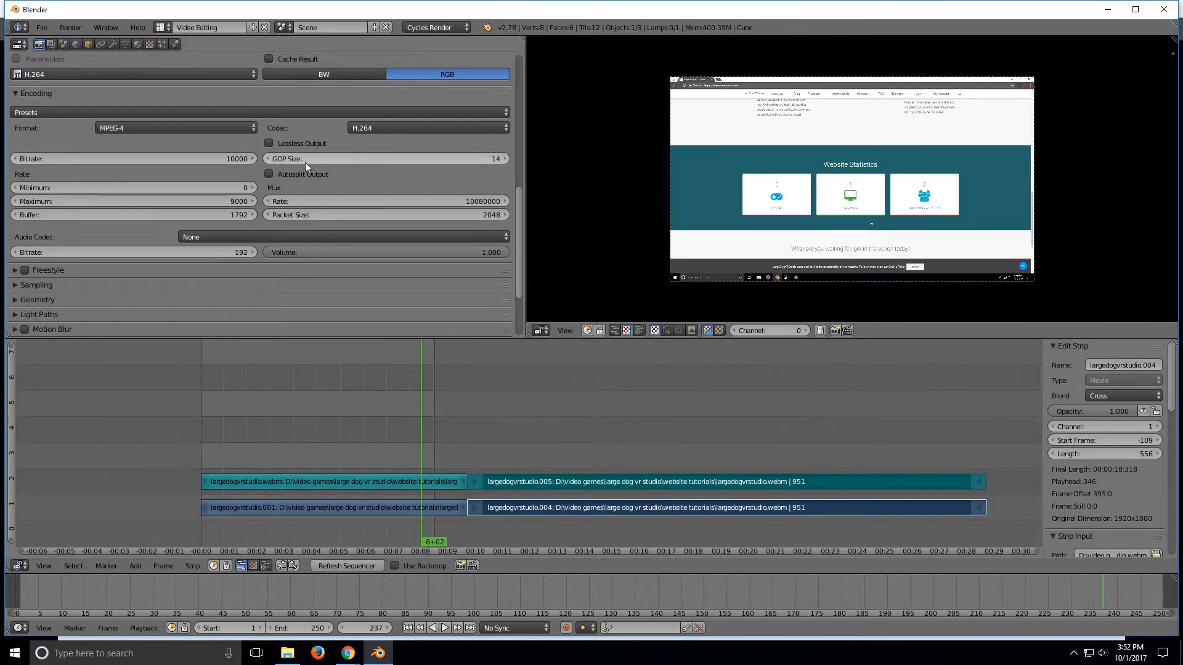
Step: Set the audio codec to MP3
scroll(520, 209, down, 2)
scroll(520, 212, up, 3)
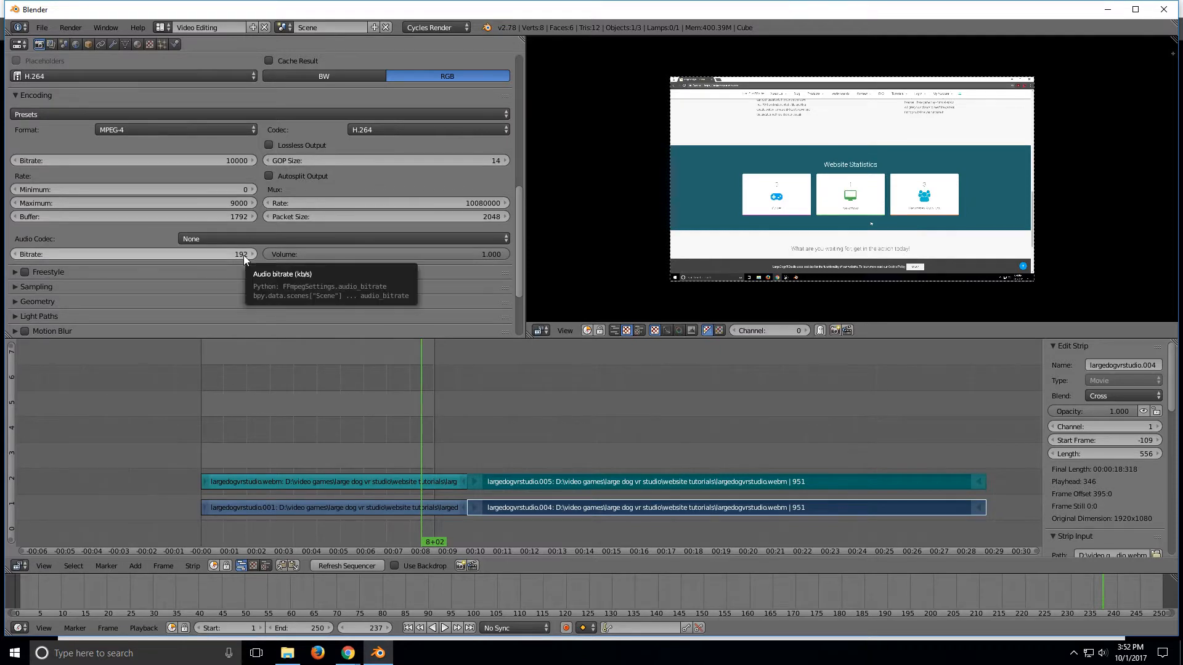
click(276, 239)
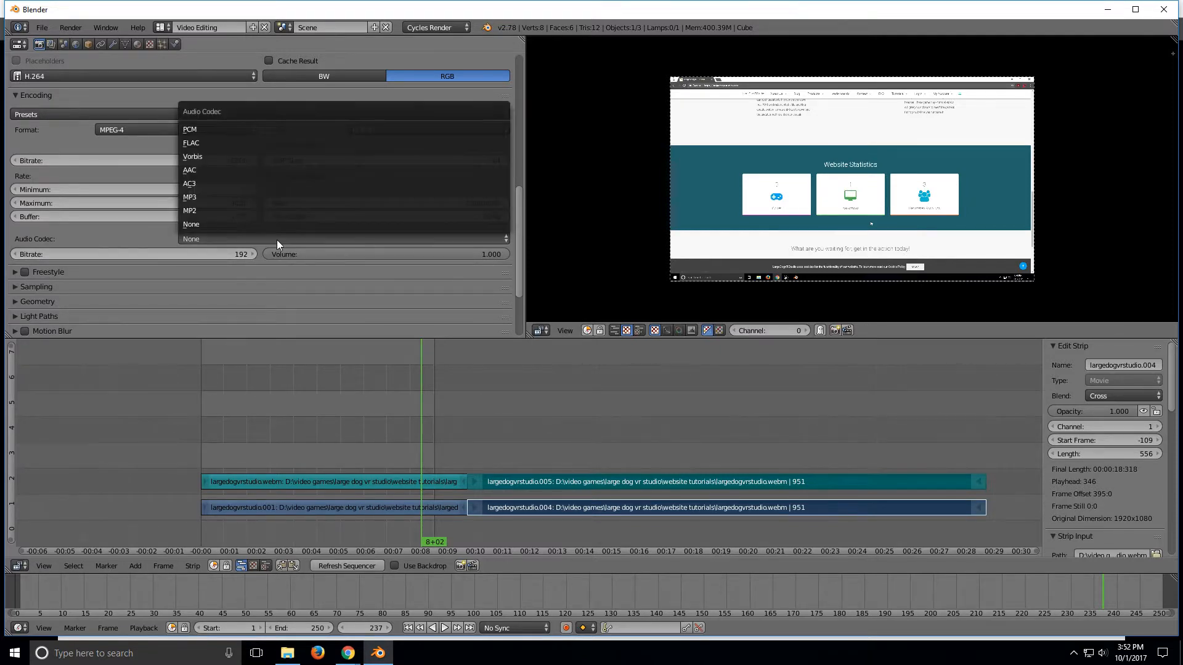
click(230, 200)
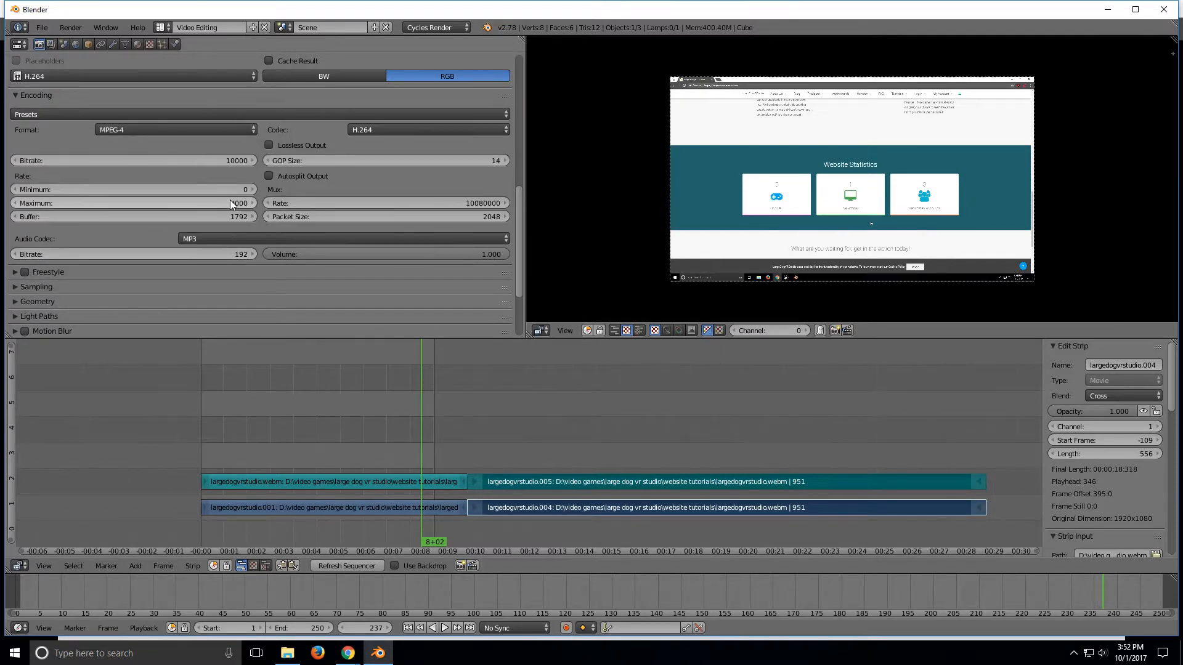
Step: Set the audio bitrate to 384
drag(520, 212, 513, 234)
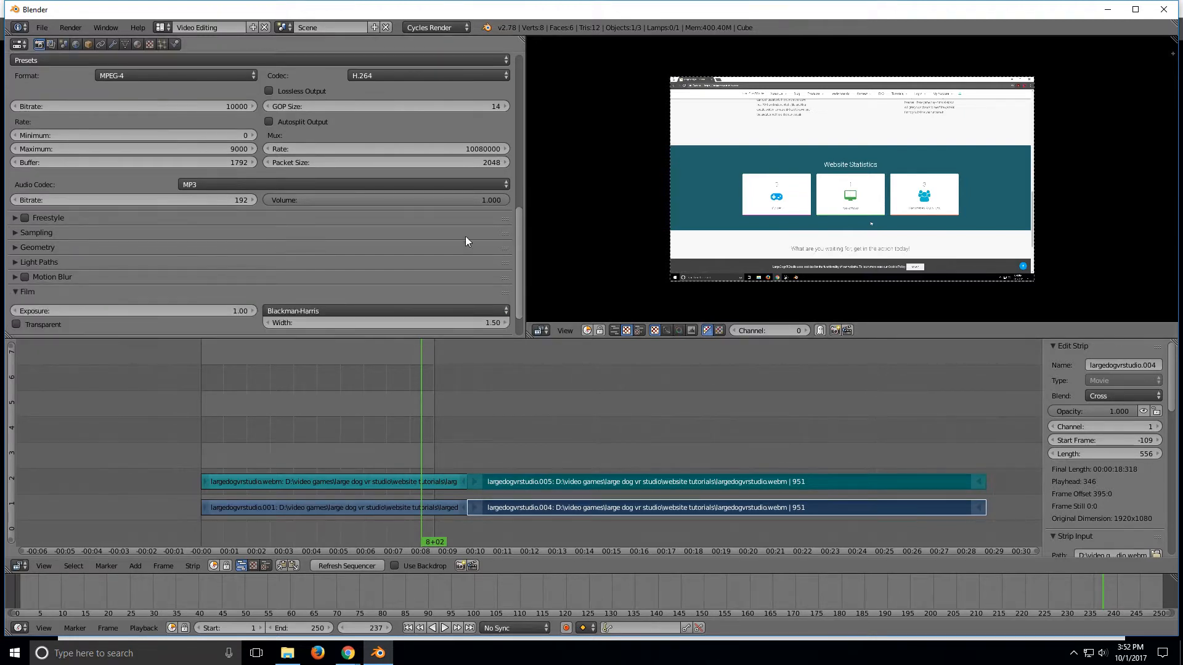
click(228, 200)
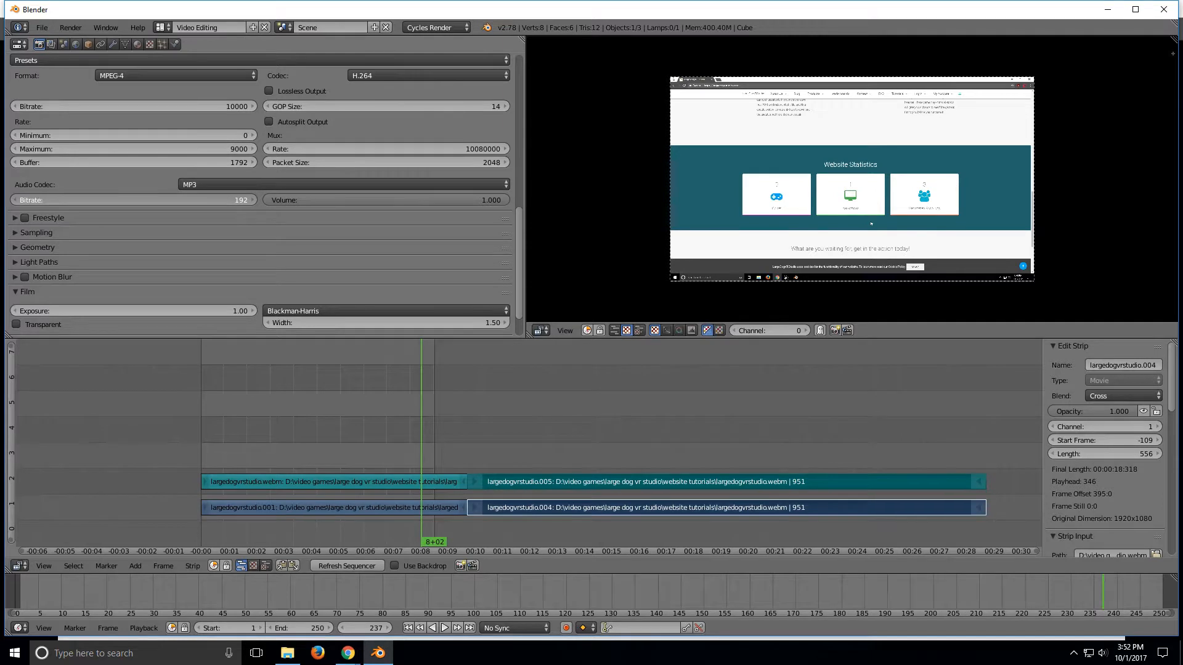
text(242)
key(Return)
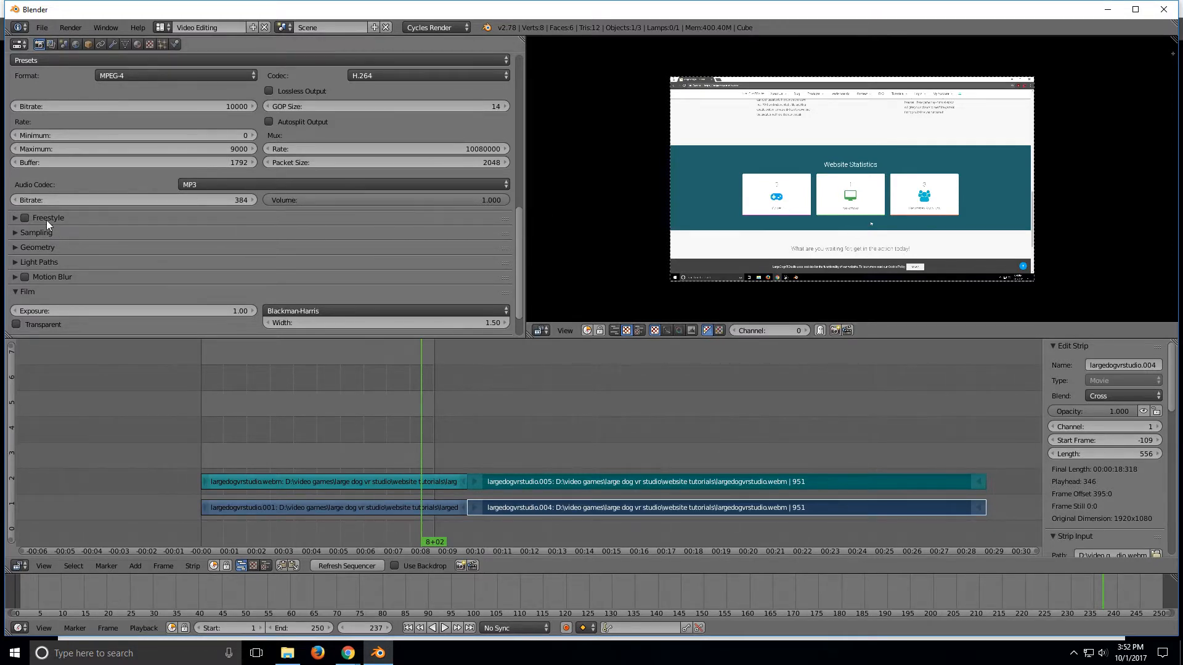
click(14, 234)
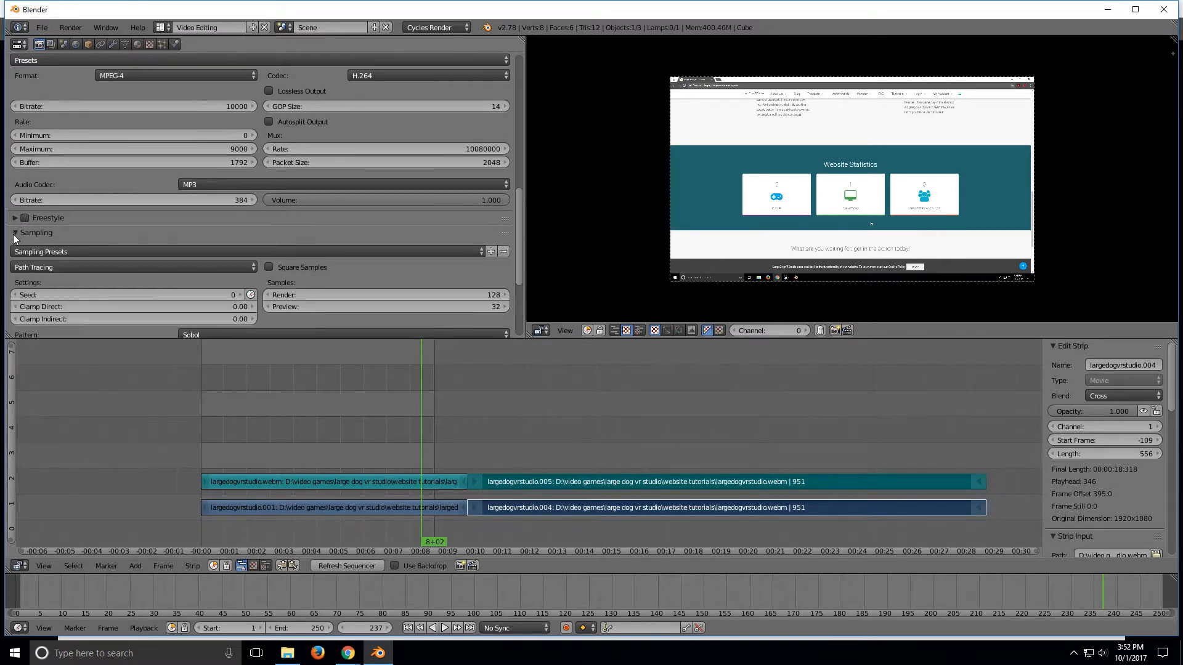
click(14, 235)
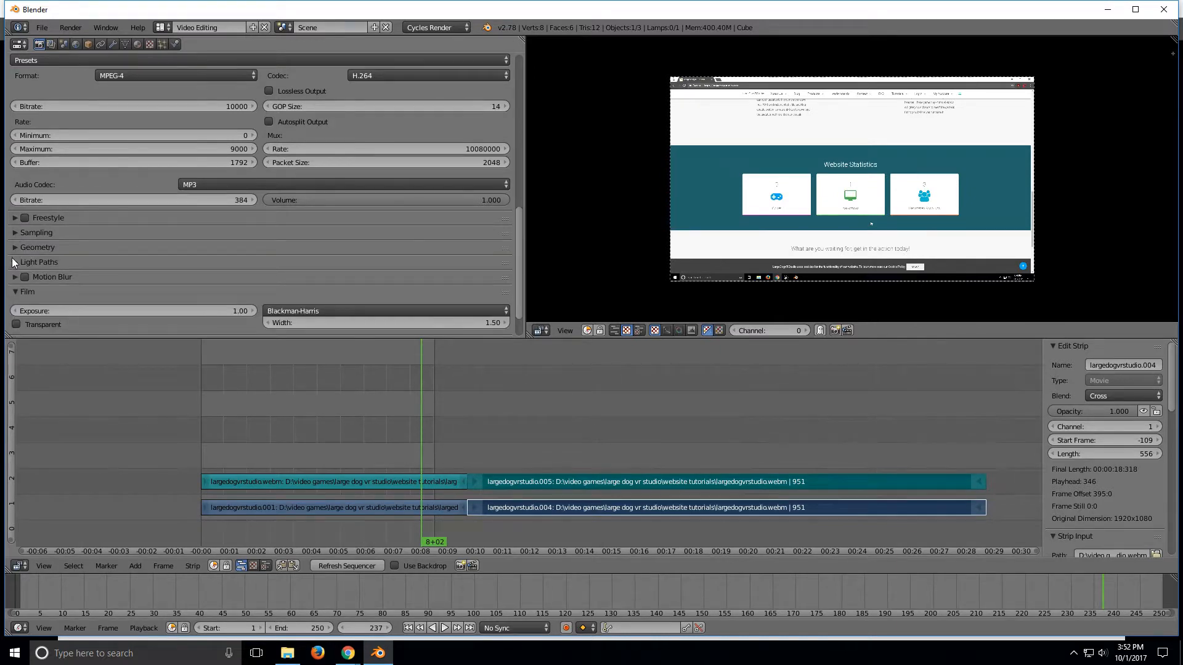
scroll(93, 258, down, 2)
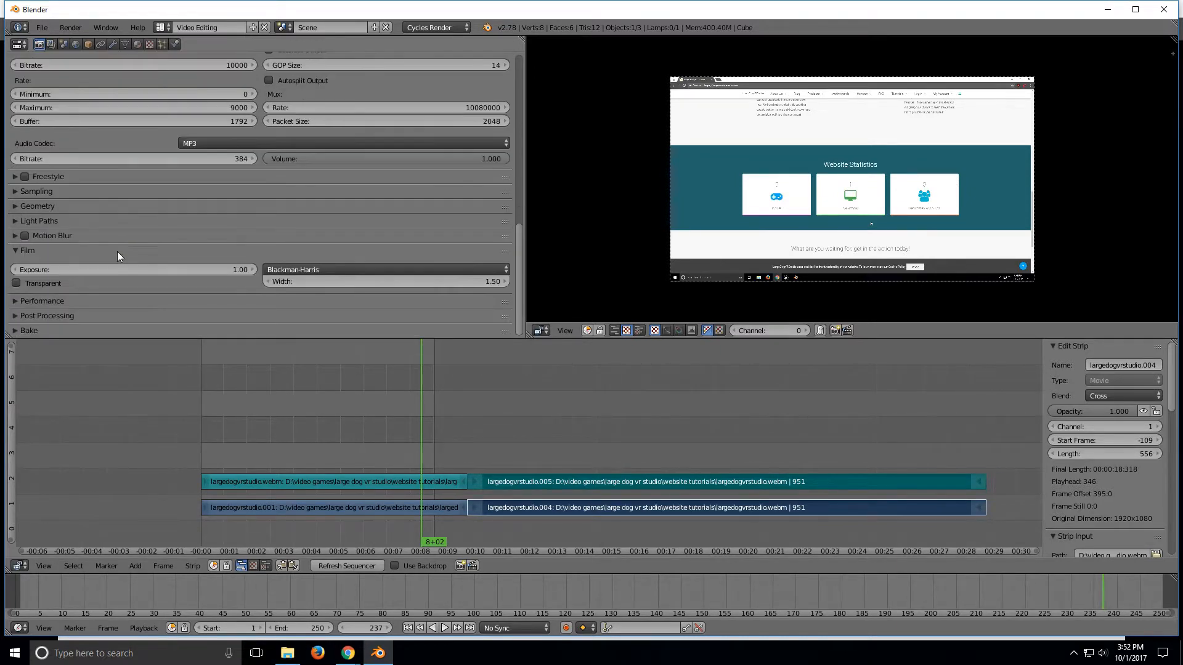
Step: Expand the Performance settings and set both tile X and tile Y sizes to 256
click(14, 301)
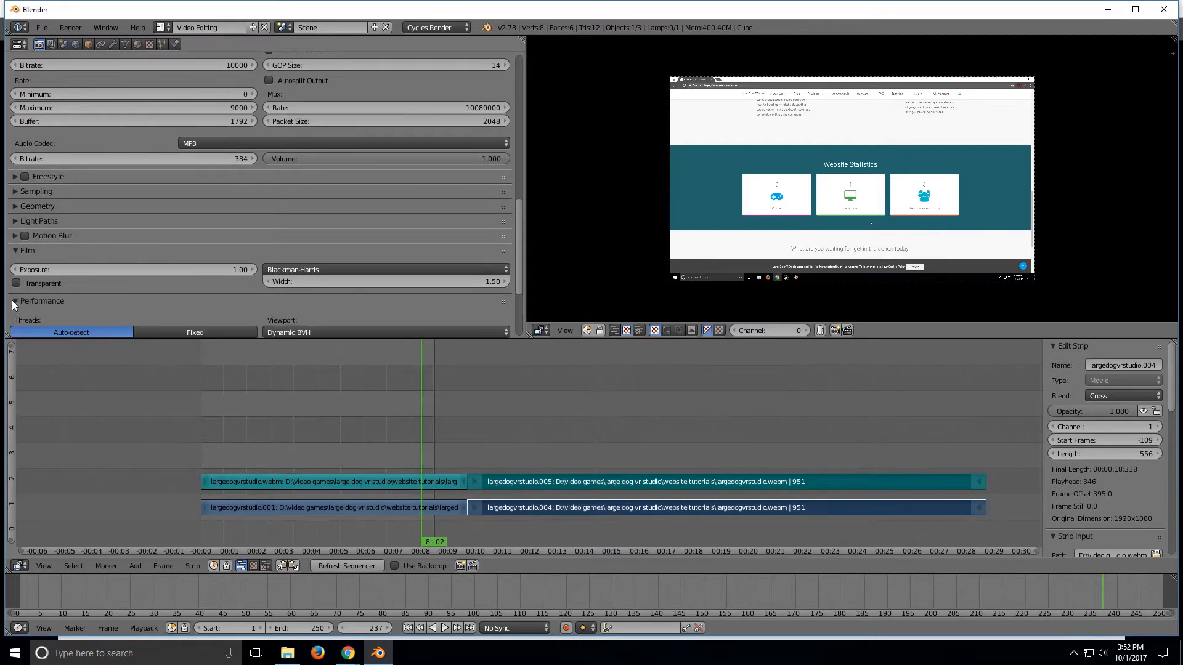
scroll(13, 300, down, 4)
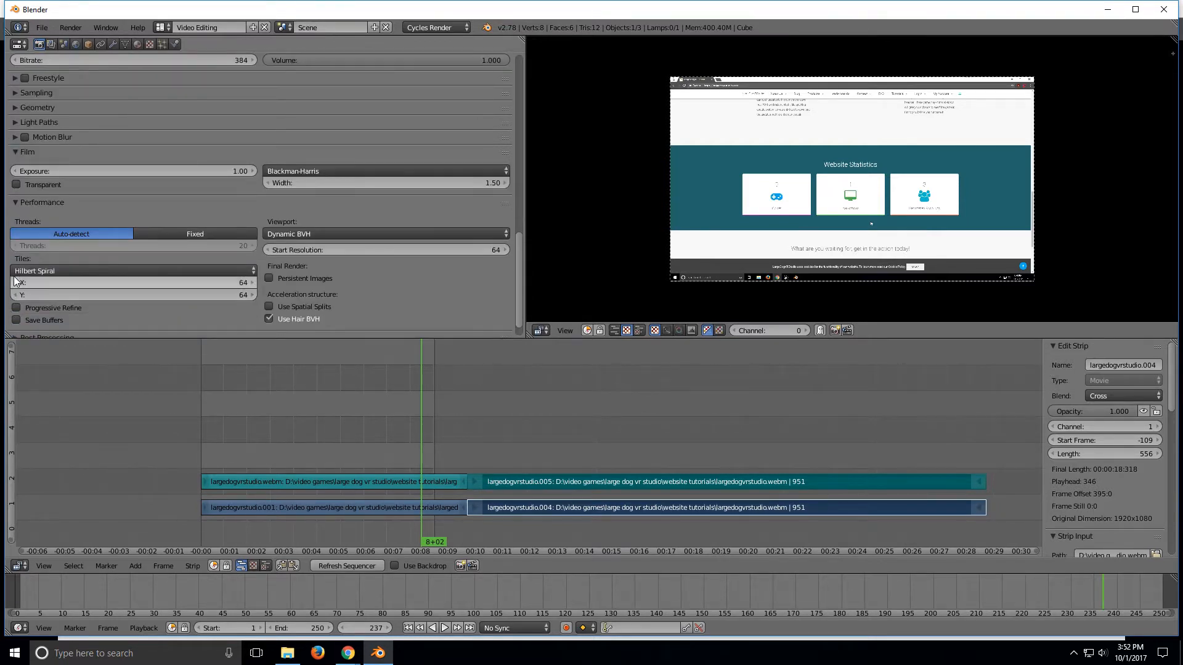
click(244, 283)
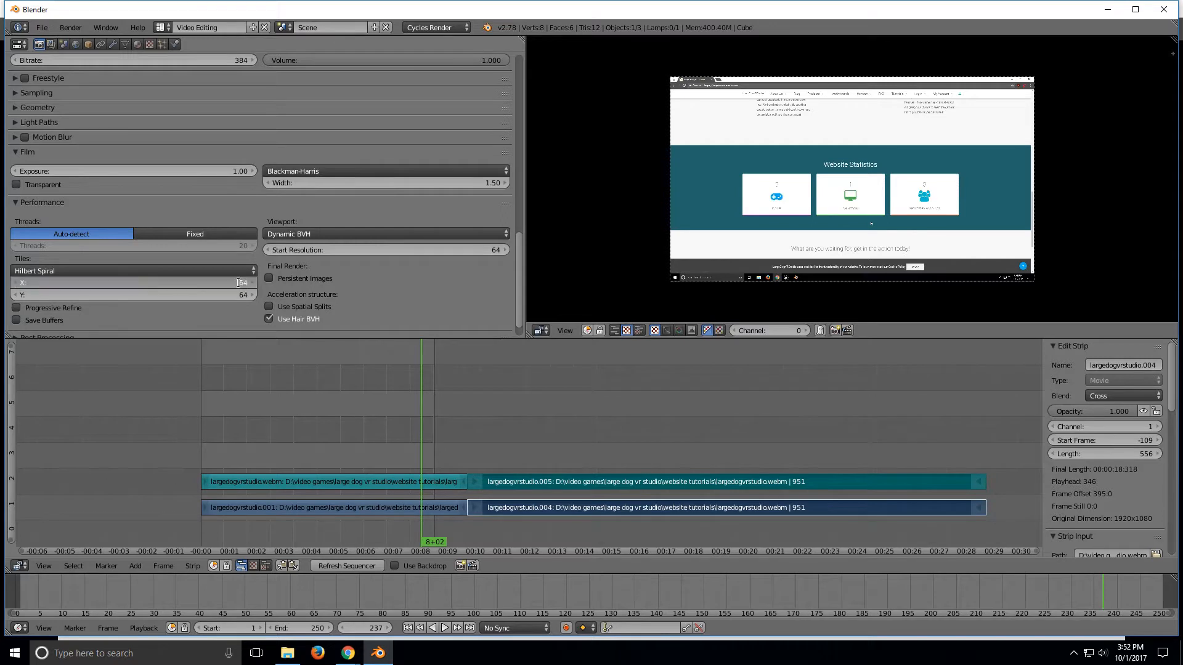
text(256)
key(Return)
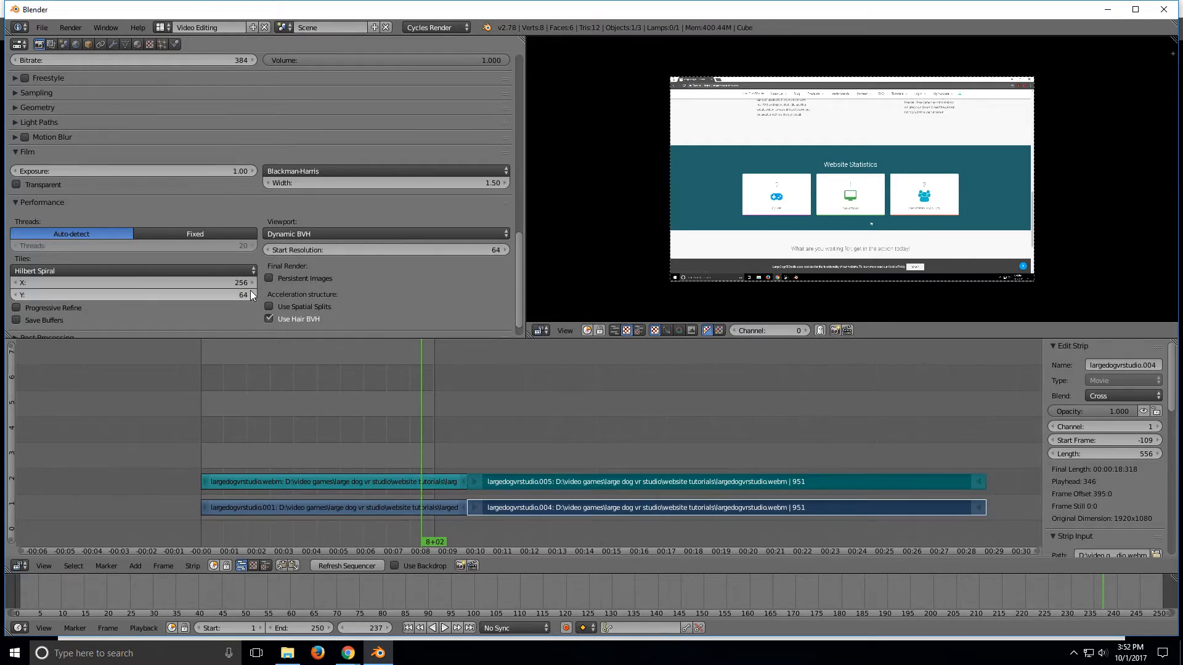
click(235, 296)
text(256)
key(Return)
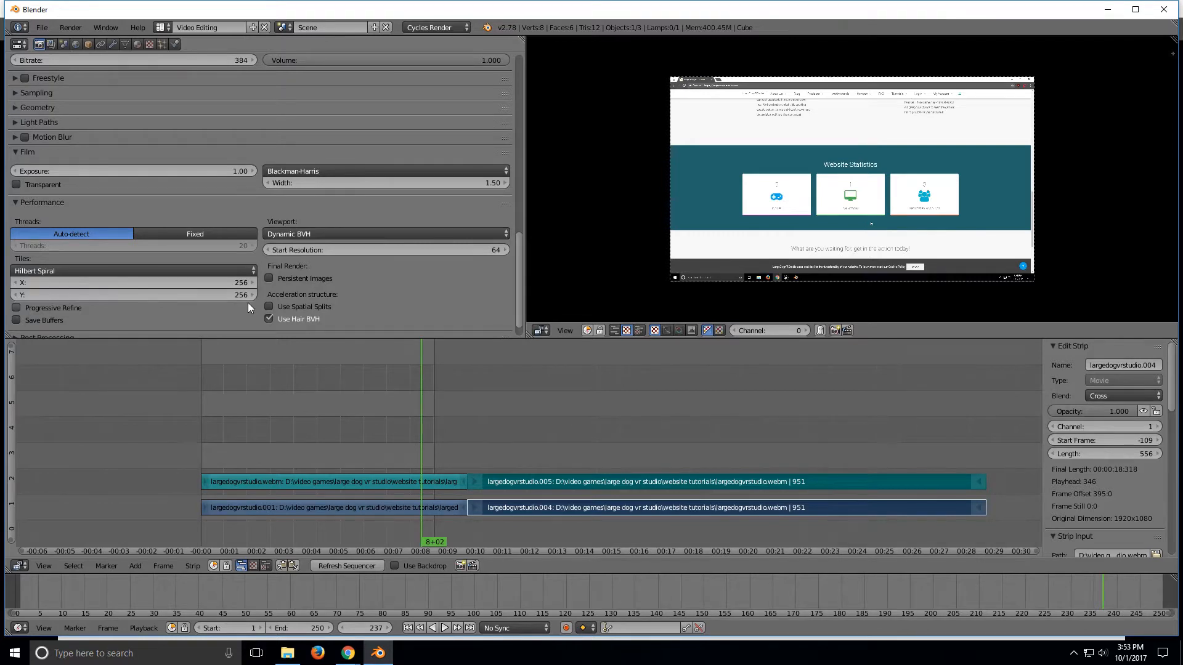
Step: Collapse the Performance settings
scroll(247, 289, down, 1)
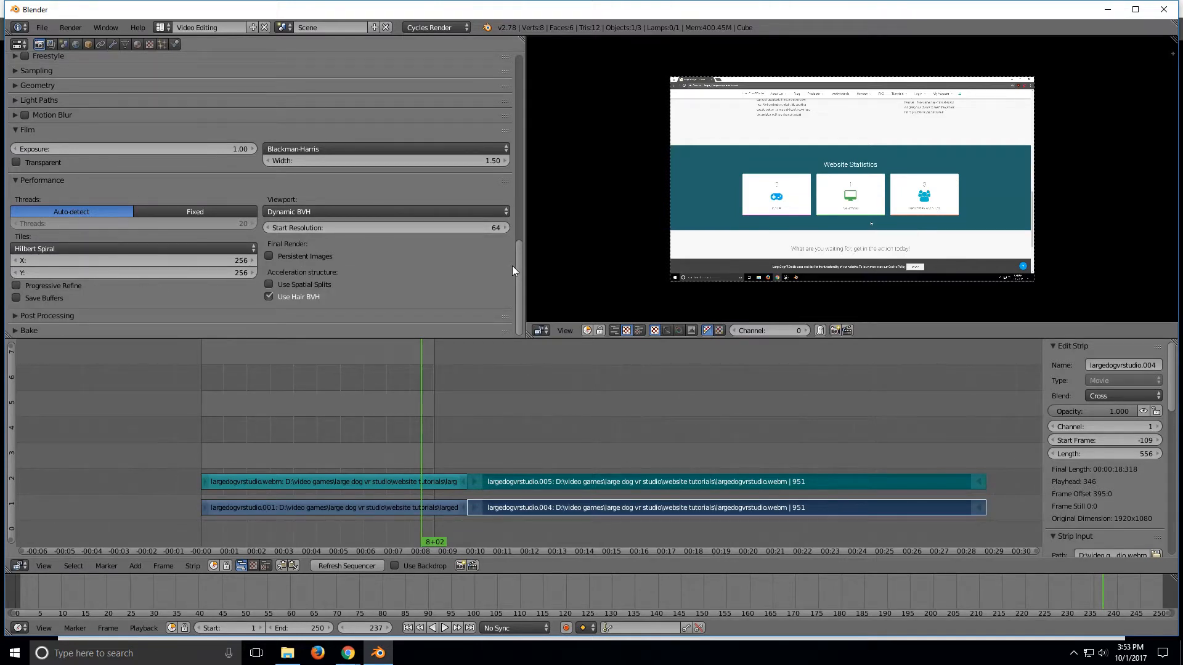
click(47, 182)
click(46, 179)
click(47, 180)
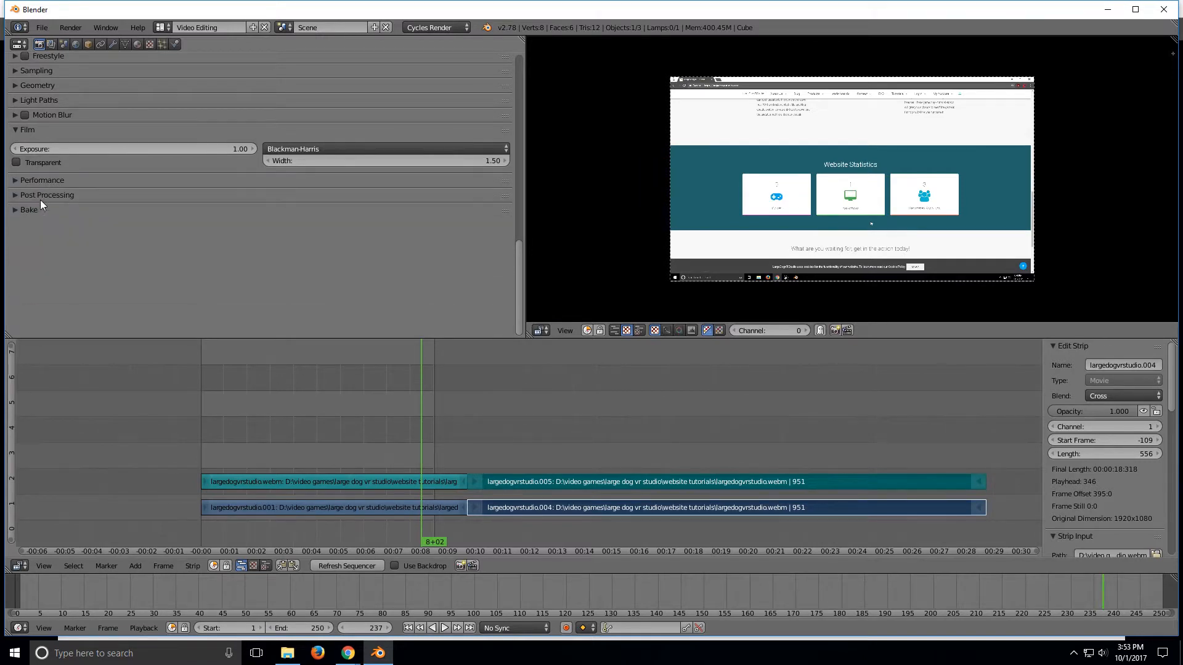
click(42, 198)
click(42, 199)
click(36, 210)
click(36, 210)
Step: Start rendering the animation and cancel the render
drag(520, 275, 511, 78)
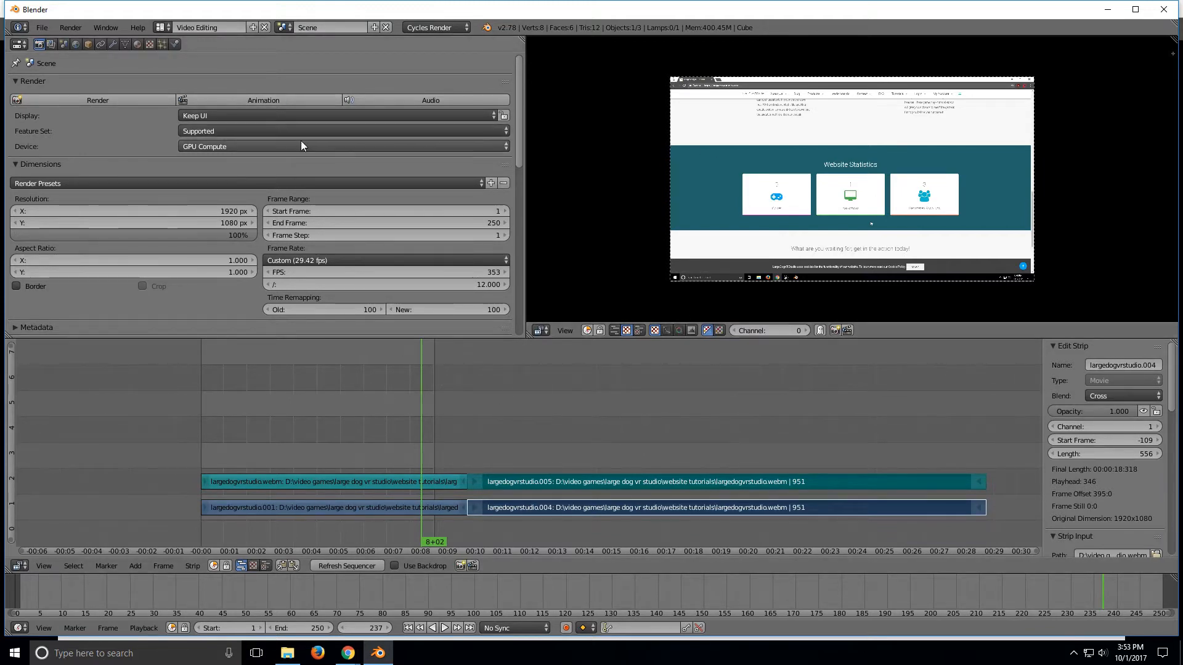
click(265, 99)
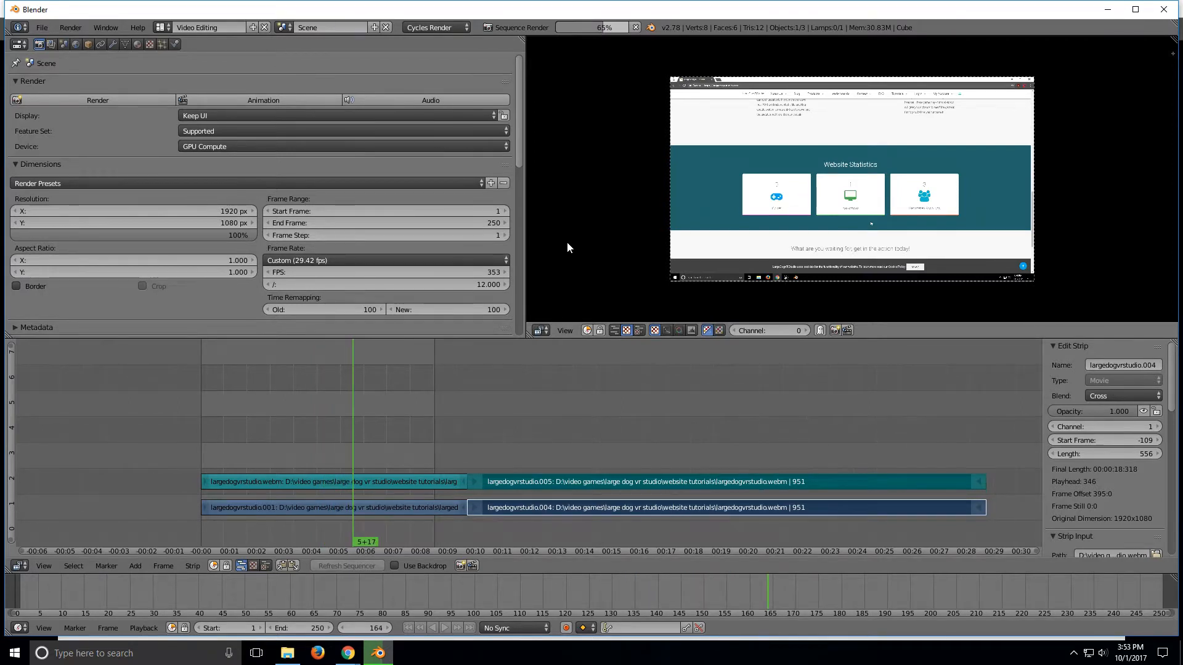
click(635, 27)
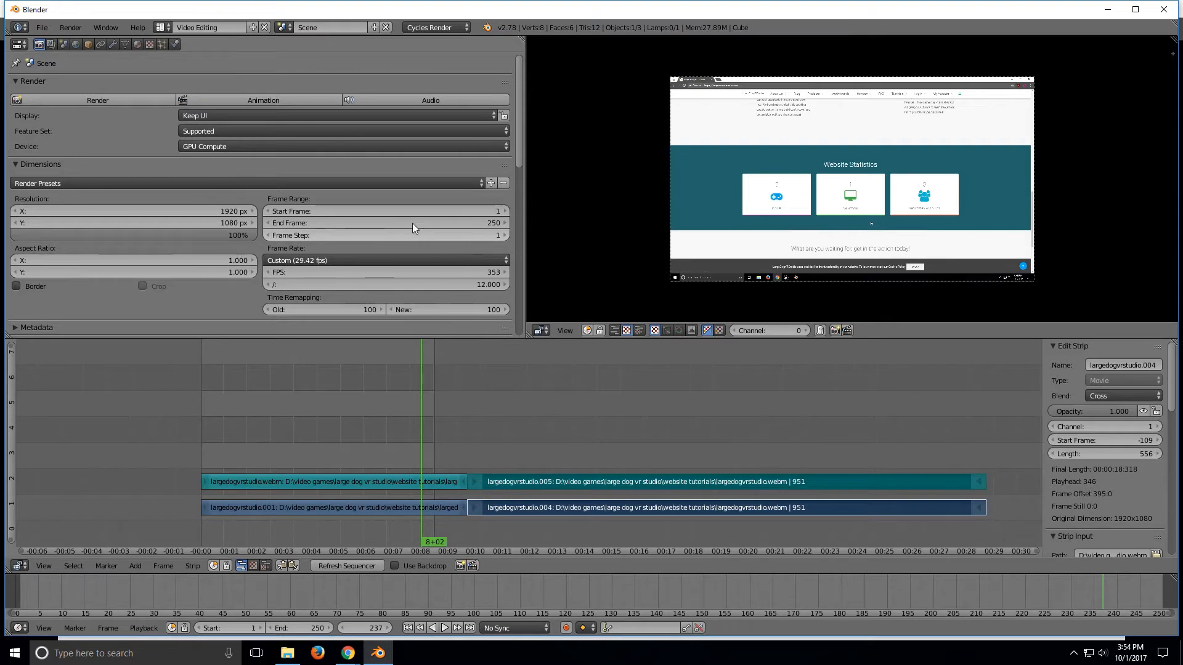
Step: Scrub the sequence to the end of the strips and set the end frame to 840
drag(518, 141, 515, 110)
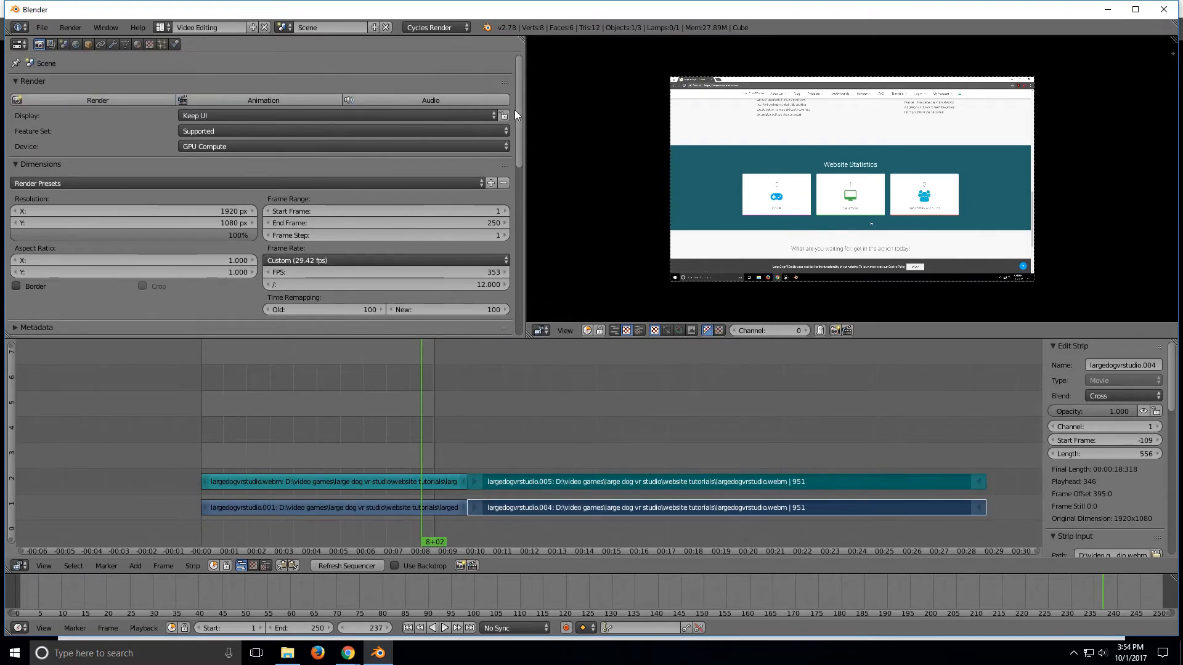
drag(416, 372, 266, 368)
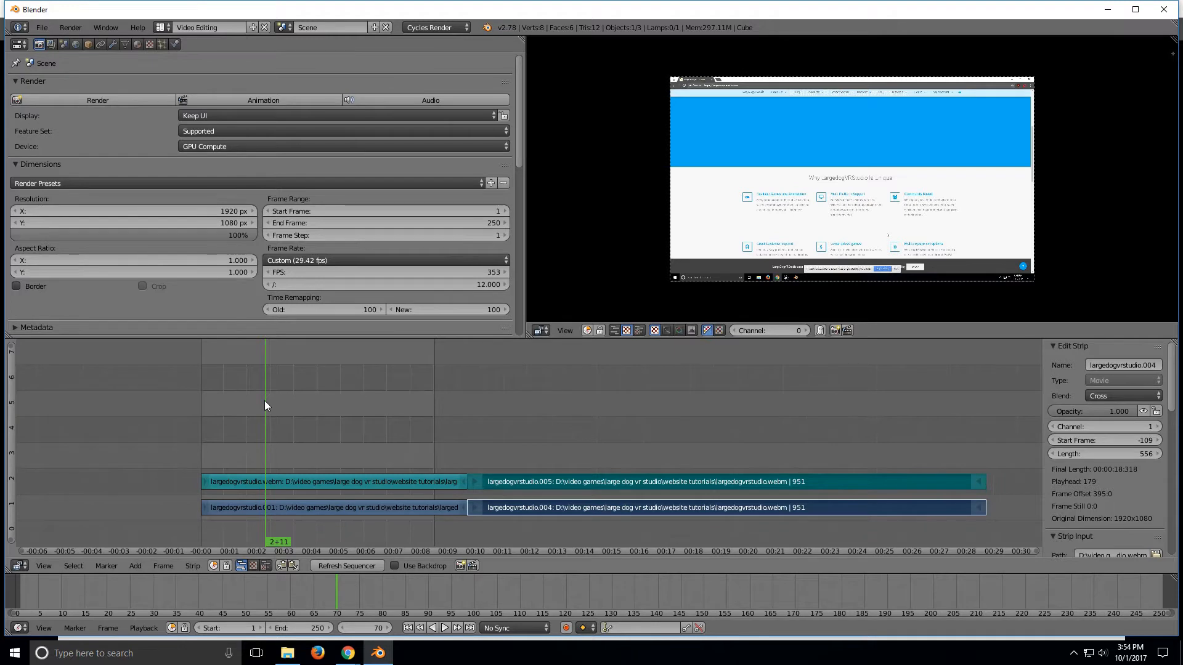
key(alt+a)
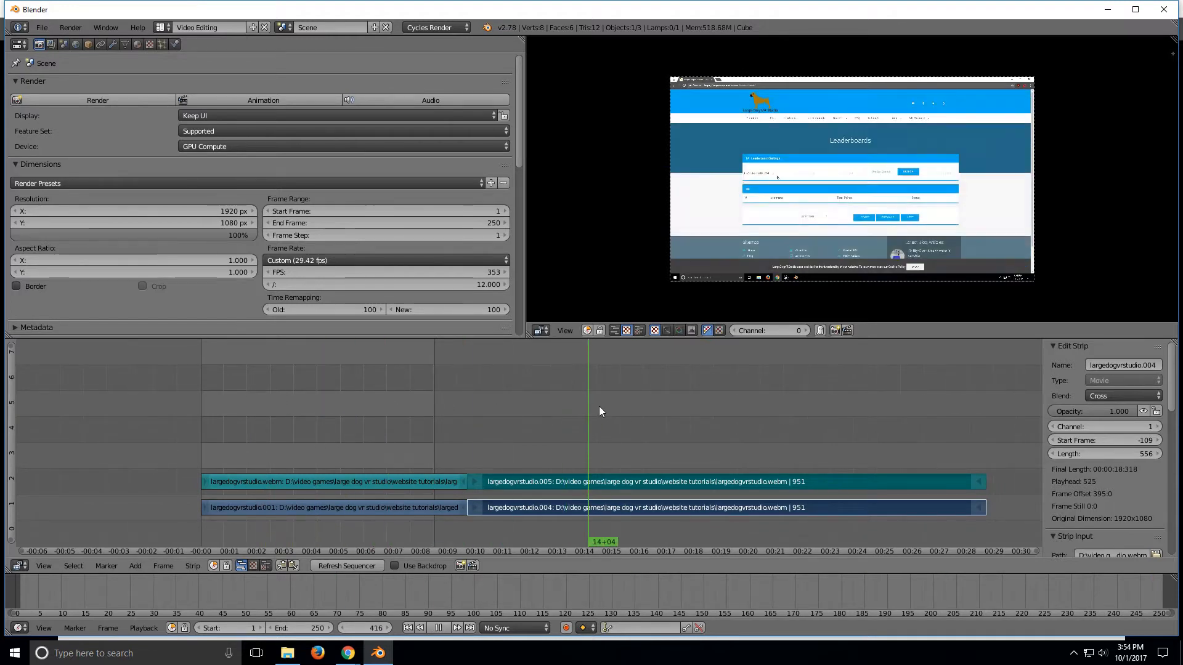
drag(441, 407, 984, 431)
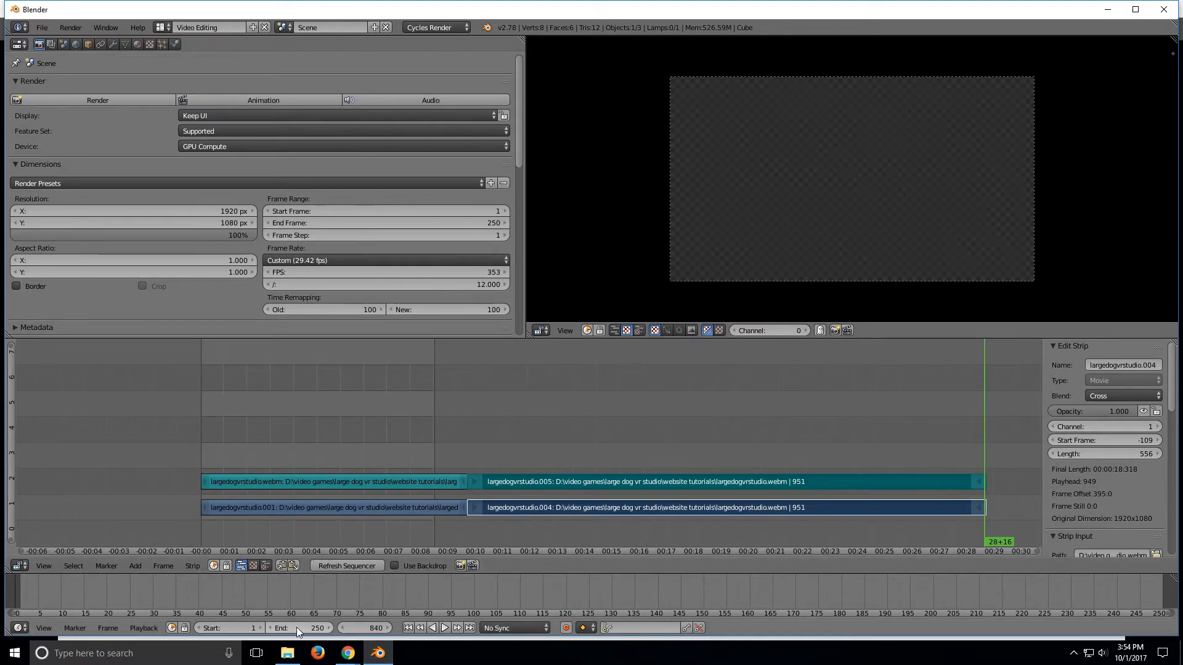
text(84)
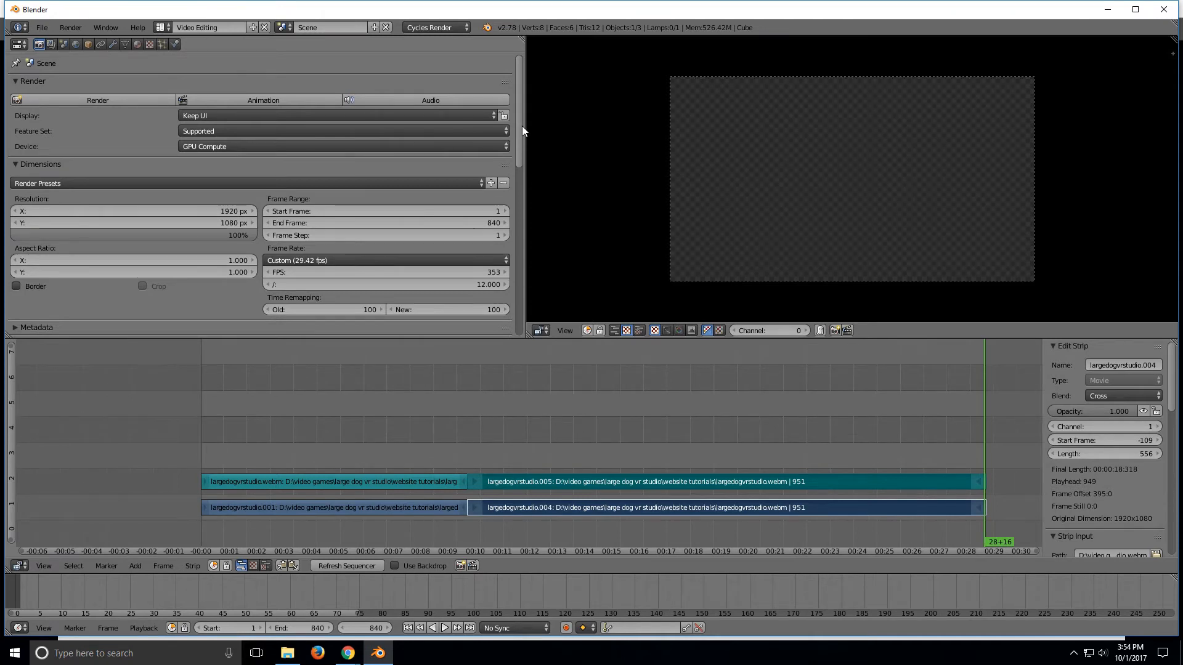
Step: Render the animation to the output video file
click(253, 97)
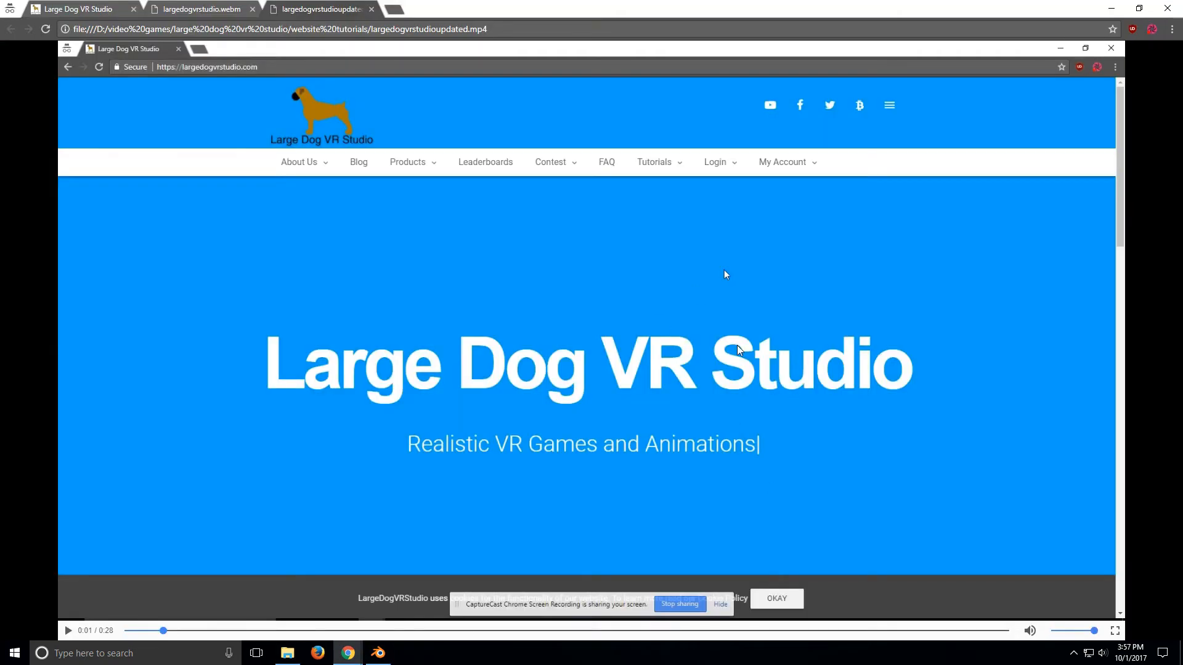
click(370, 659)
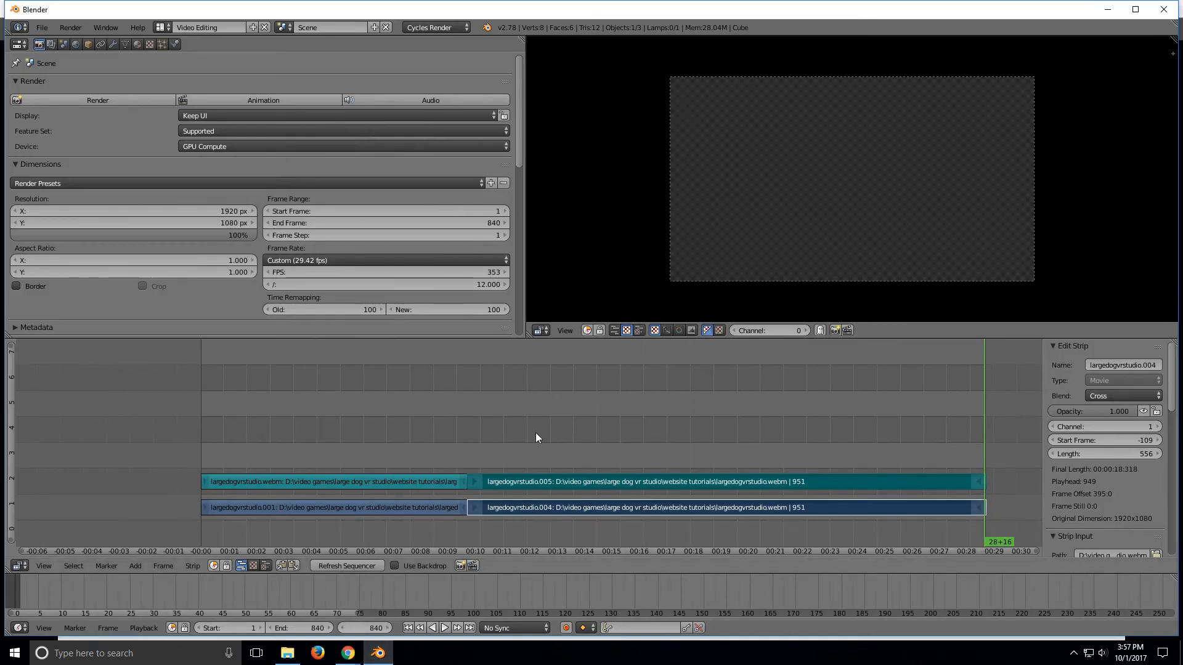
click(349, 654)
click(308, 626)
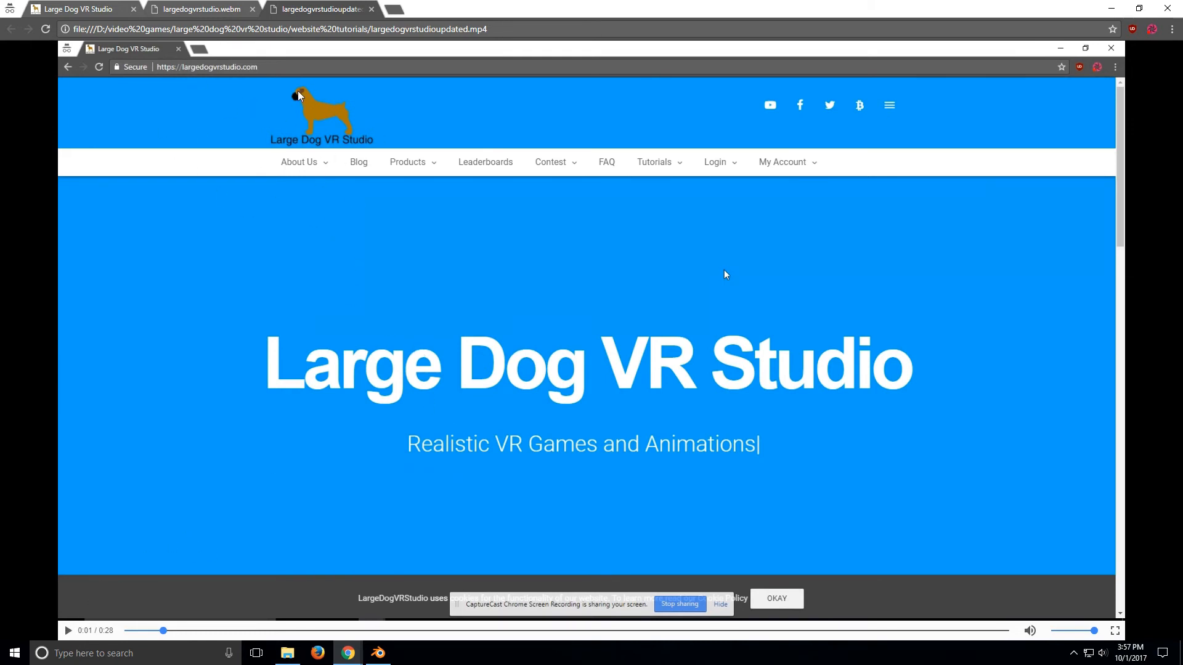
Step: Play the rendered largedogvrstudioupdated.mp4 in Chrome to review the exported video
click(67, 631)
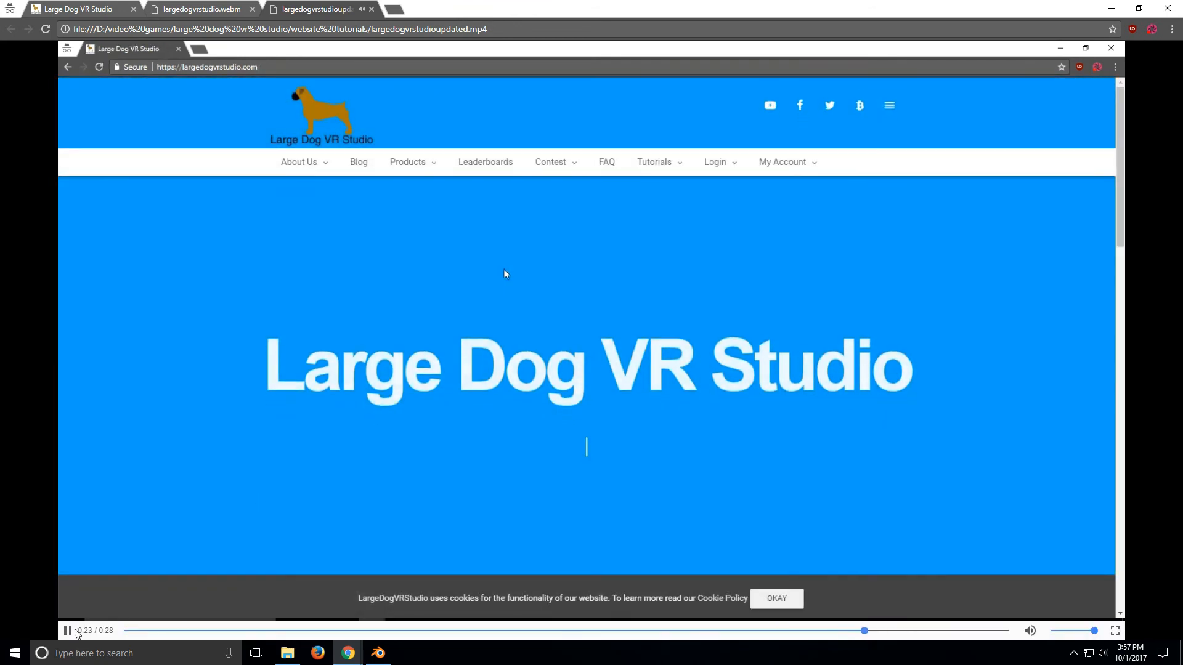
click(70, 631)
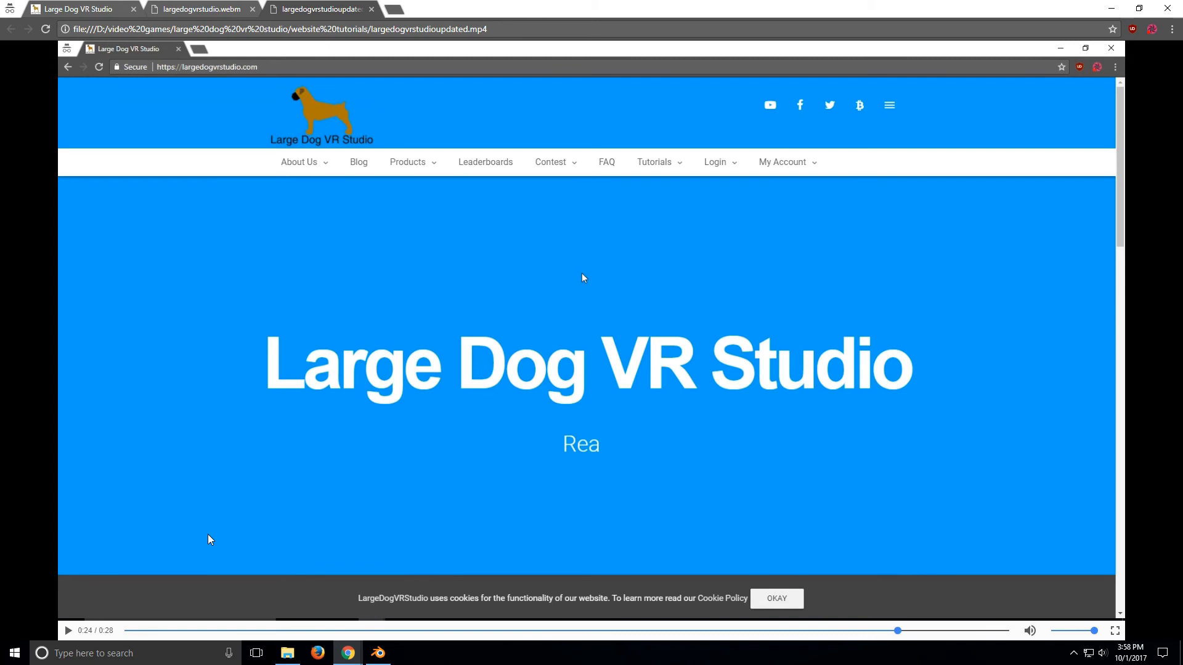
click(74, 632)
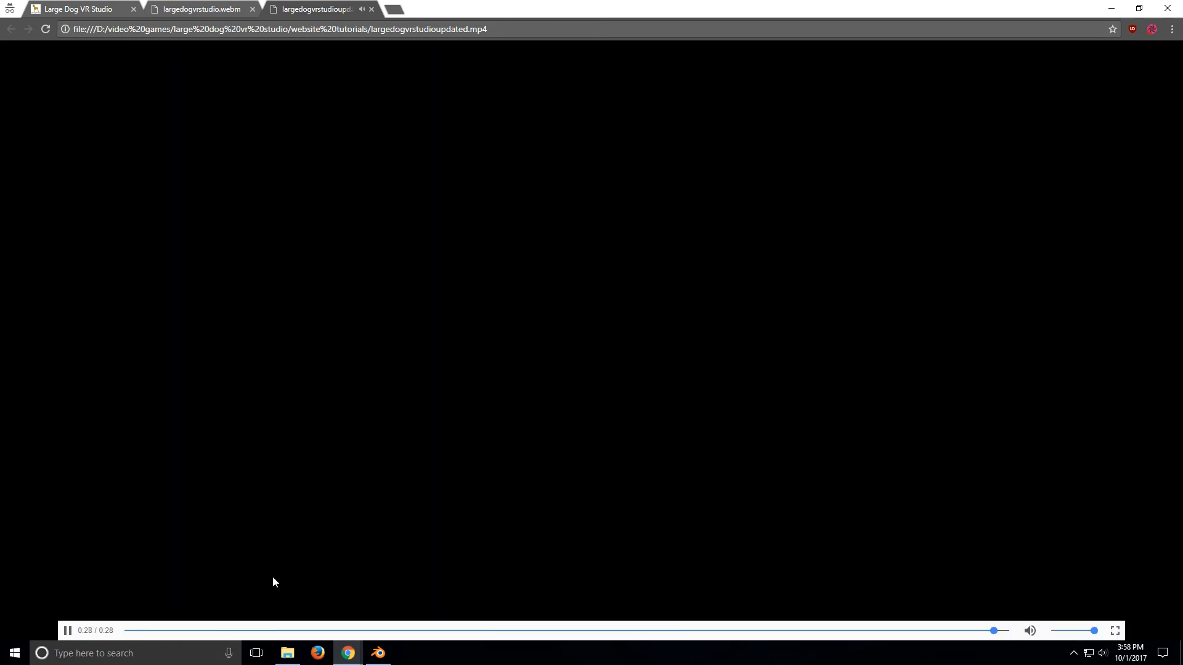
click(1152, 29)
click(1088, 412)
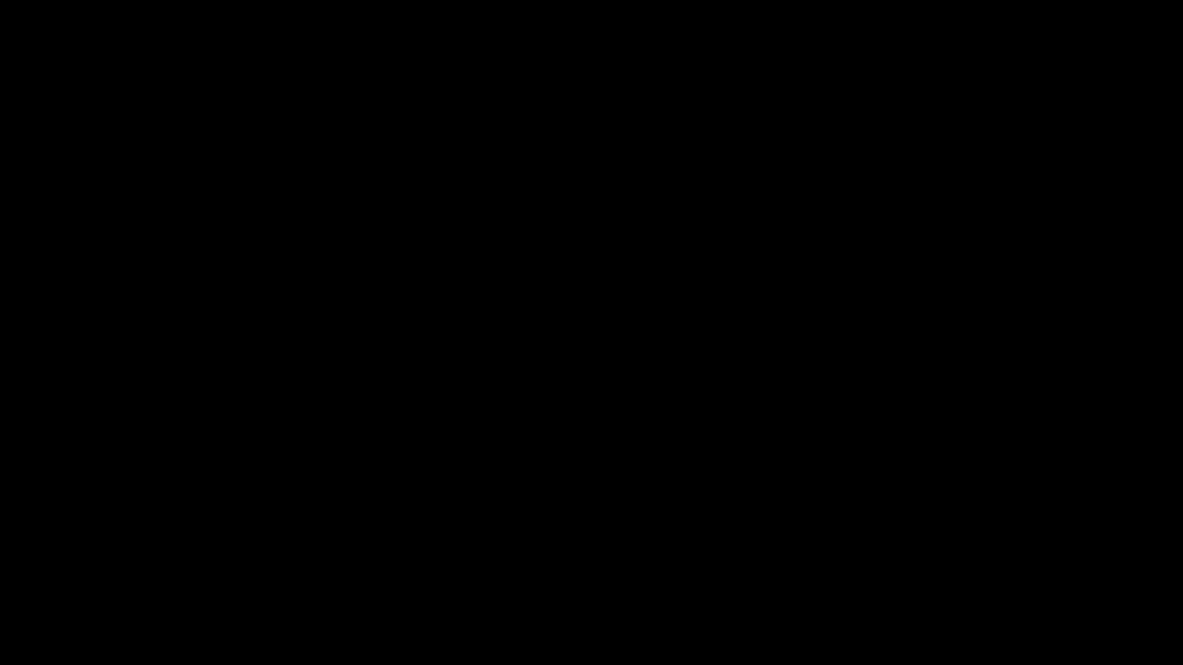